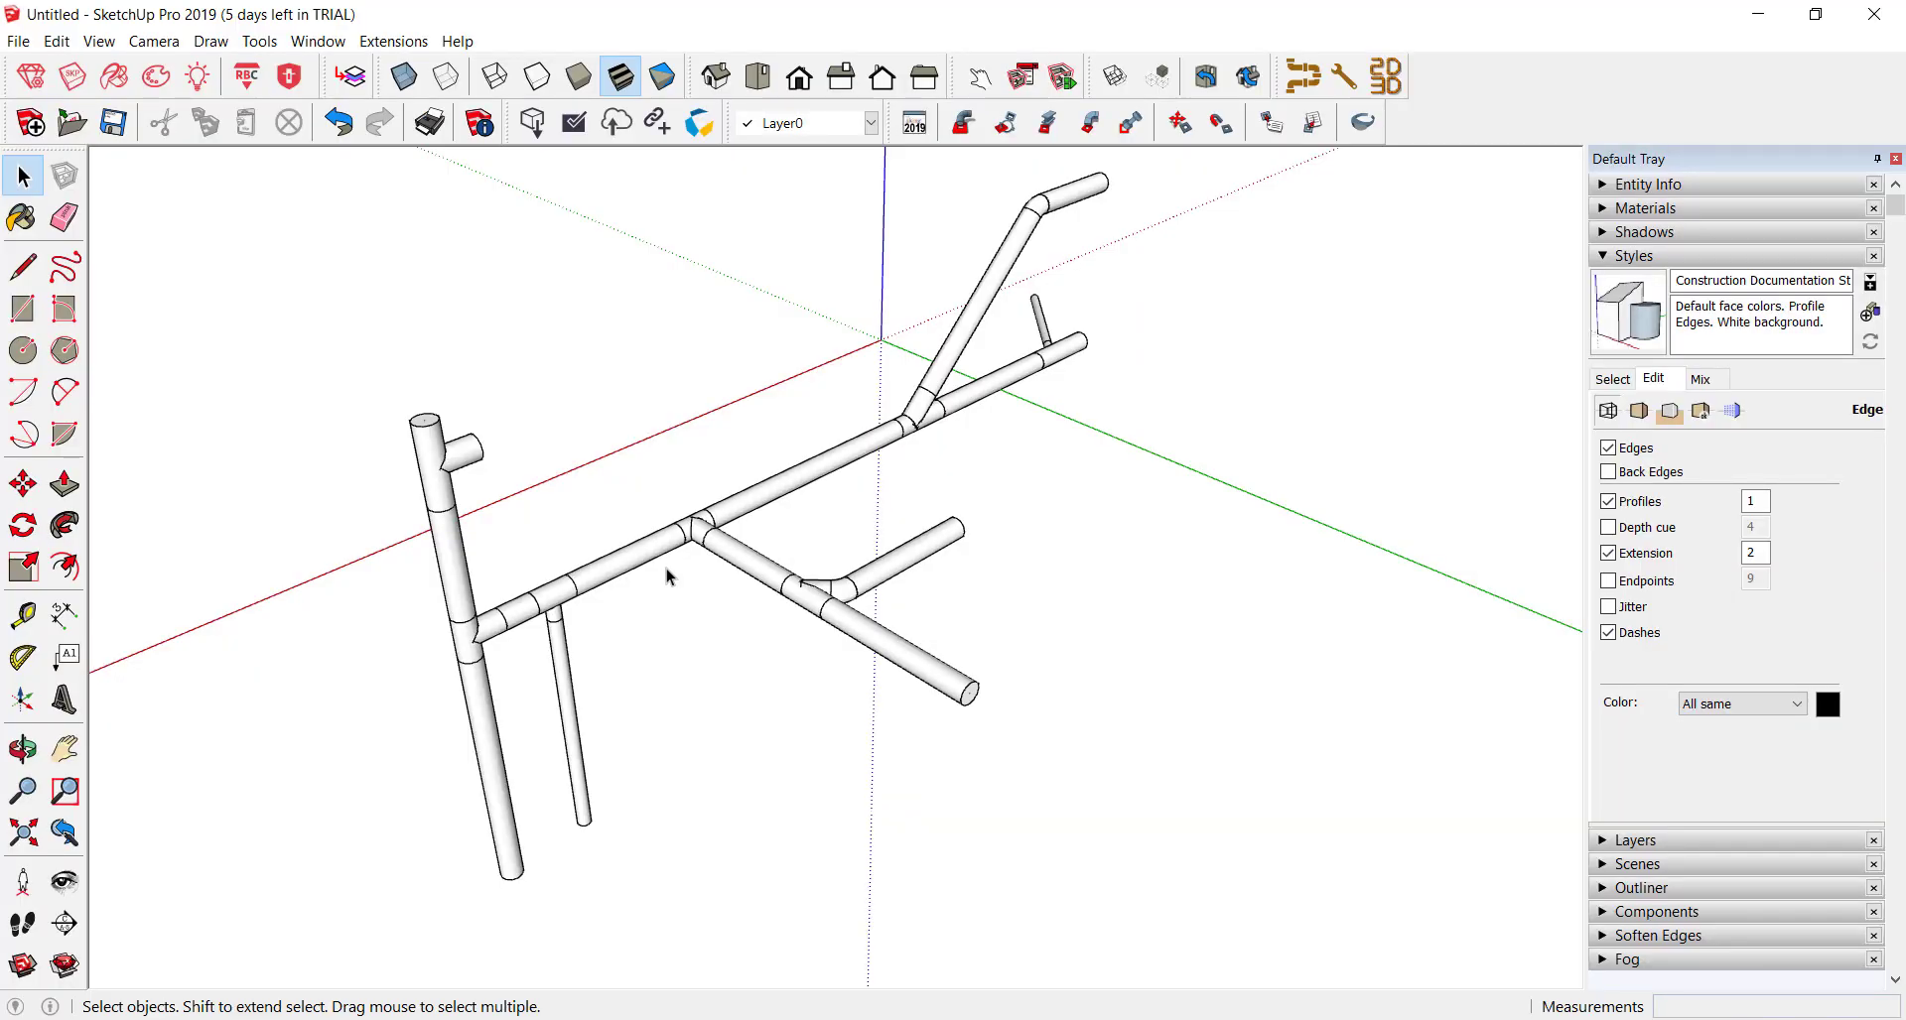
- Activate the 3skeng pipe tool with the Steel piping (AWWA-C2xx) spec
middle_drag(667, 576, 657, 569)
scroll(657, 569, up, 2)
scroll(657, 569, up, 2)
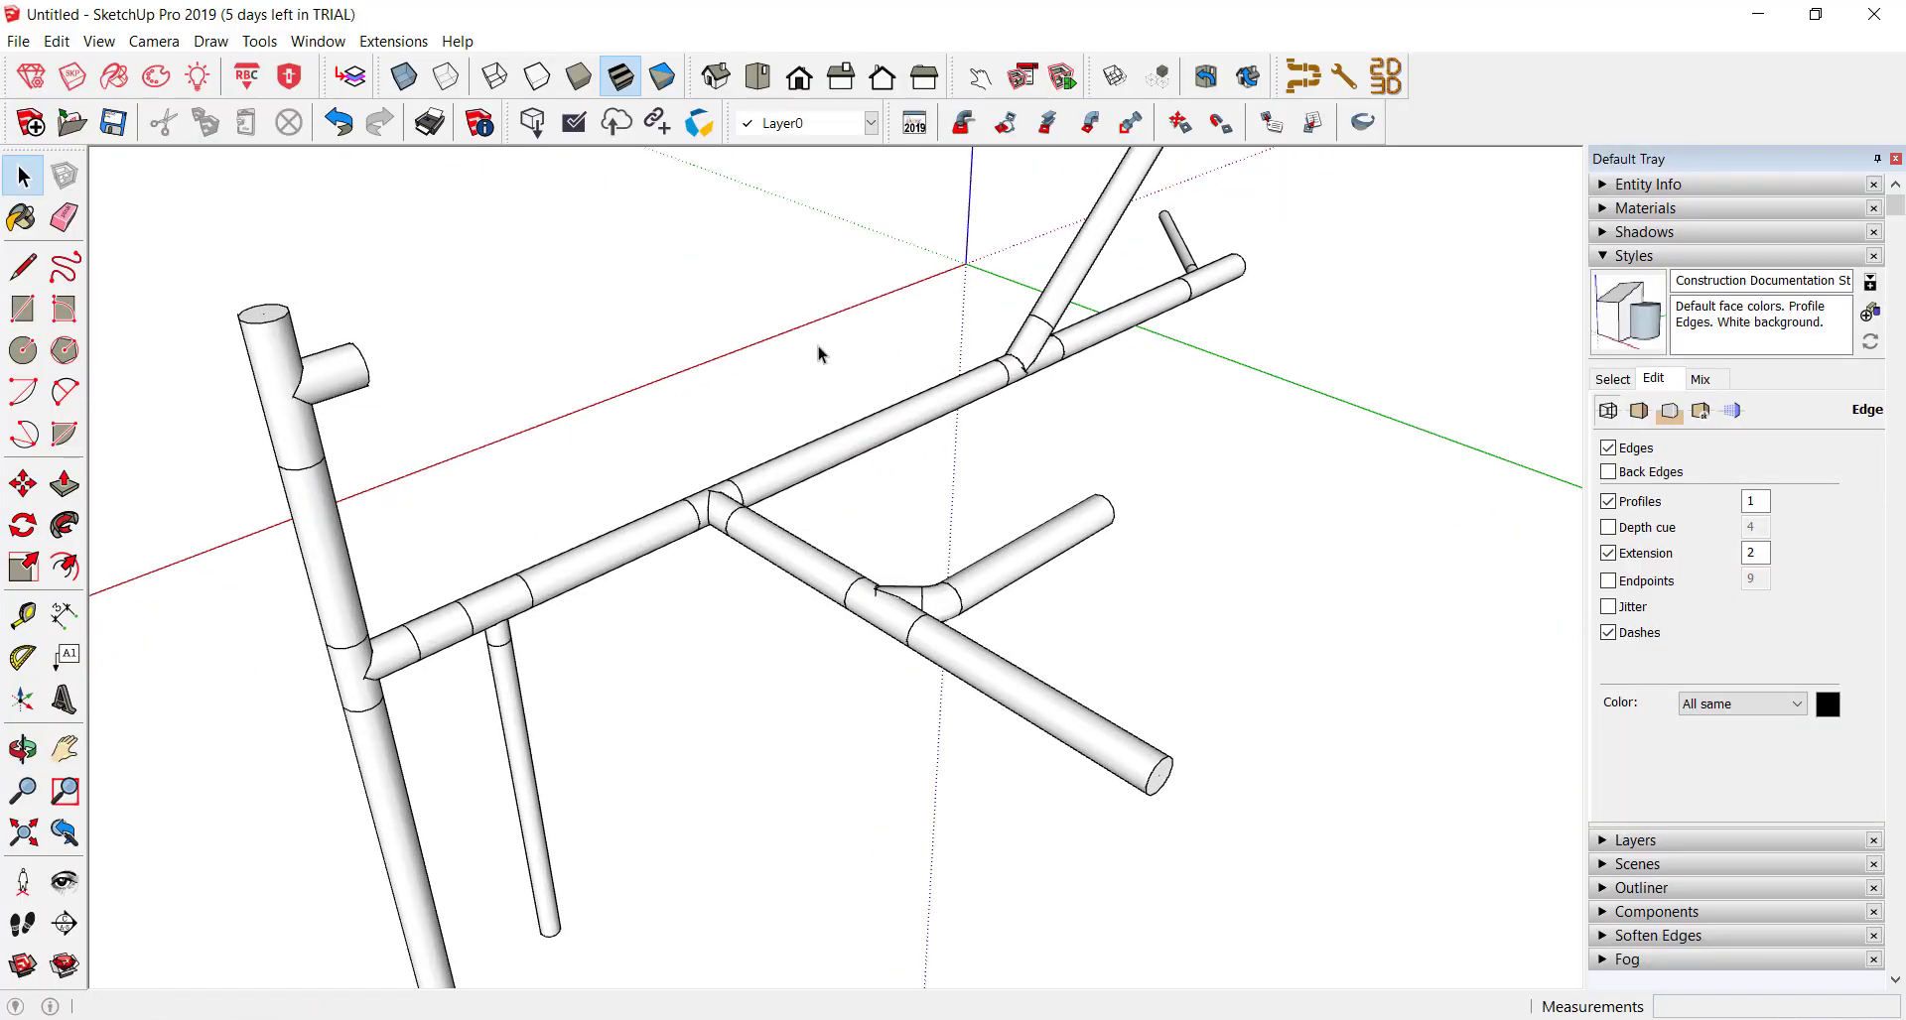
scroll(854, 377, down, 2)
middle_drag(854, 377, 863, 461)
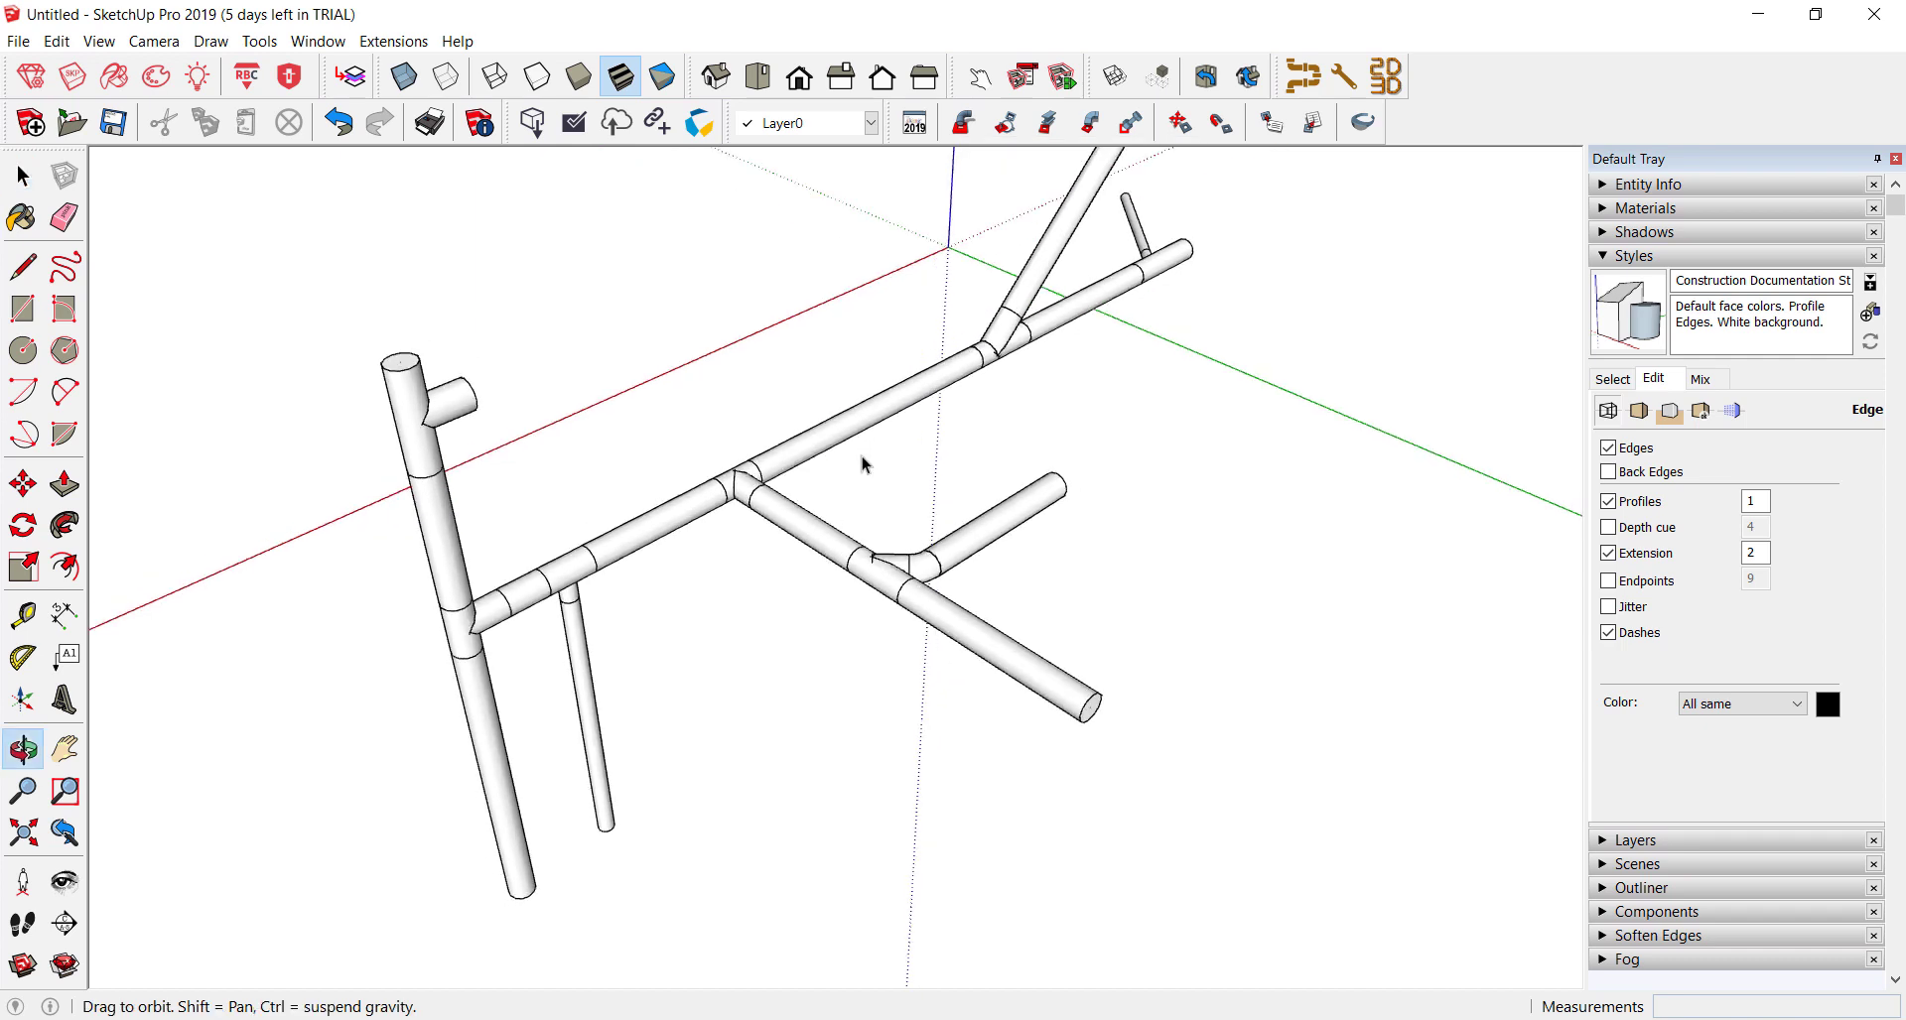
scroll(783, 433, down, 1)
scroll(1098, 604, down, 1)
scroll(903, 625, down, 1)
middle_click(862, 607)
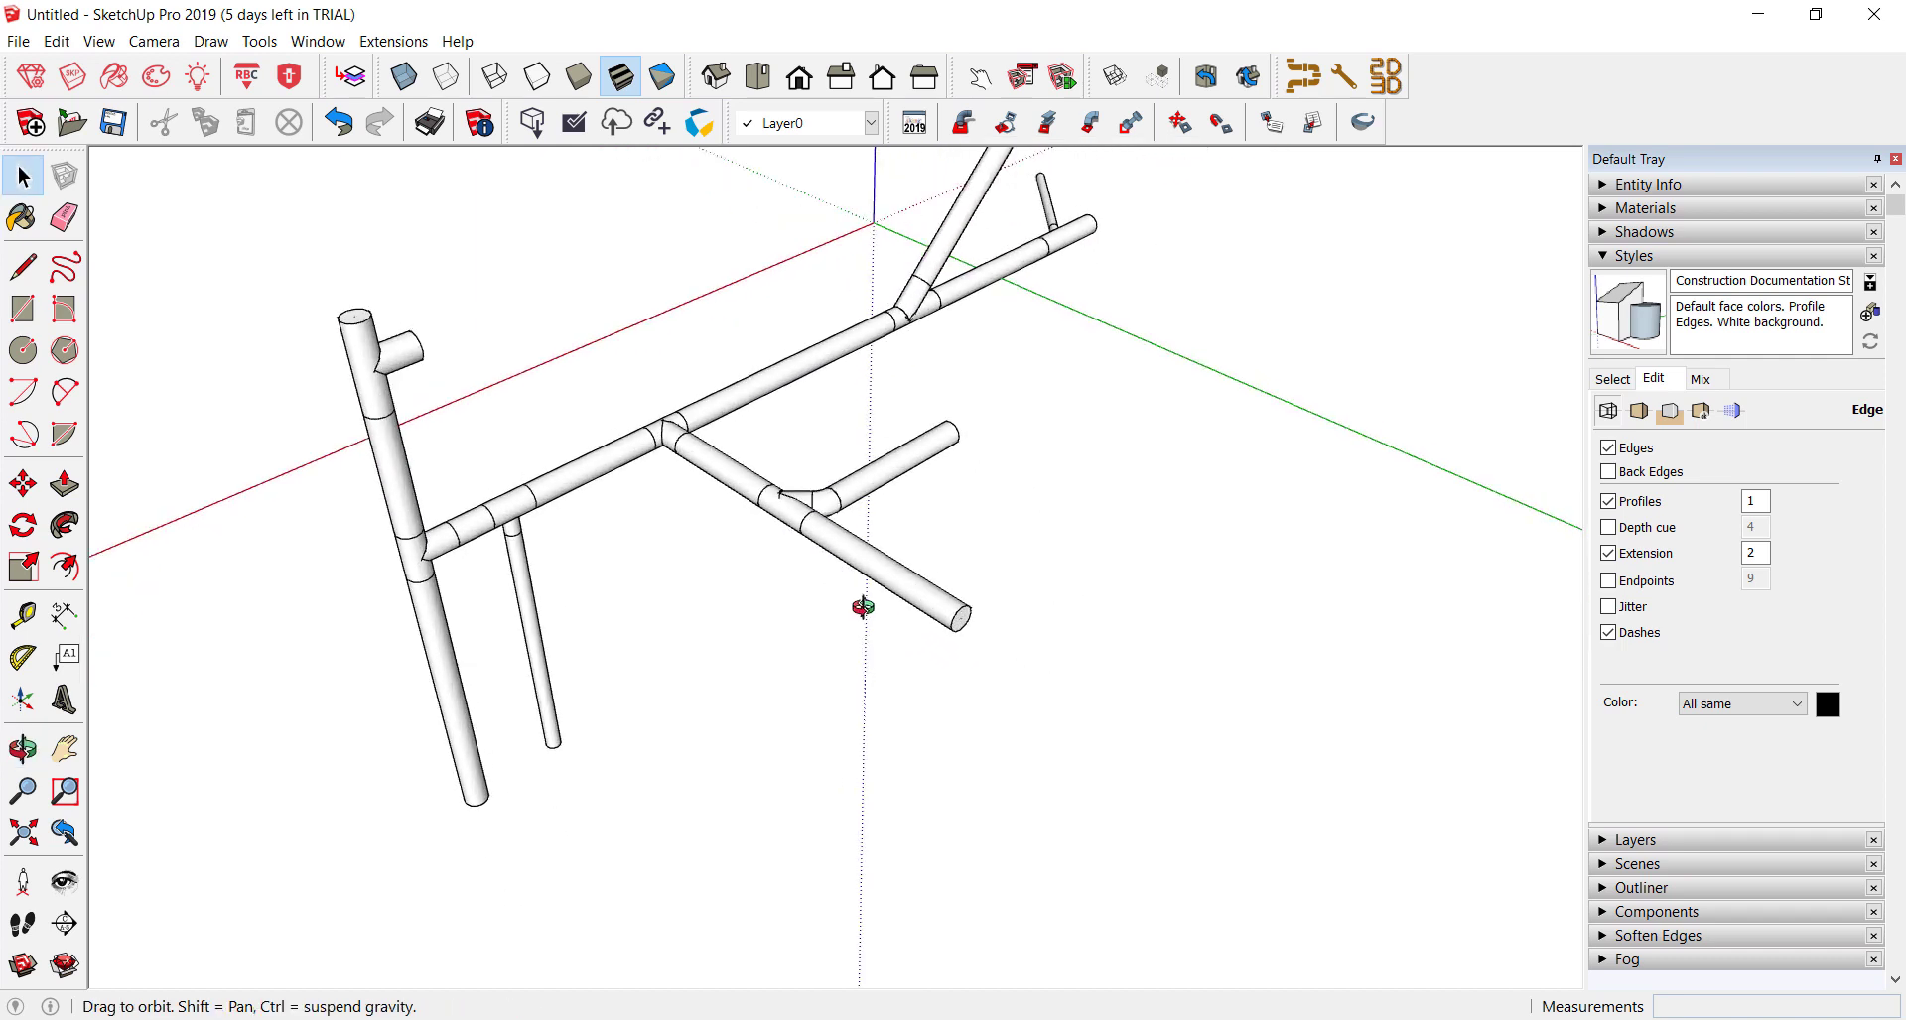
middle_drag(862, 607, 960, 510)
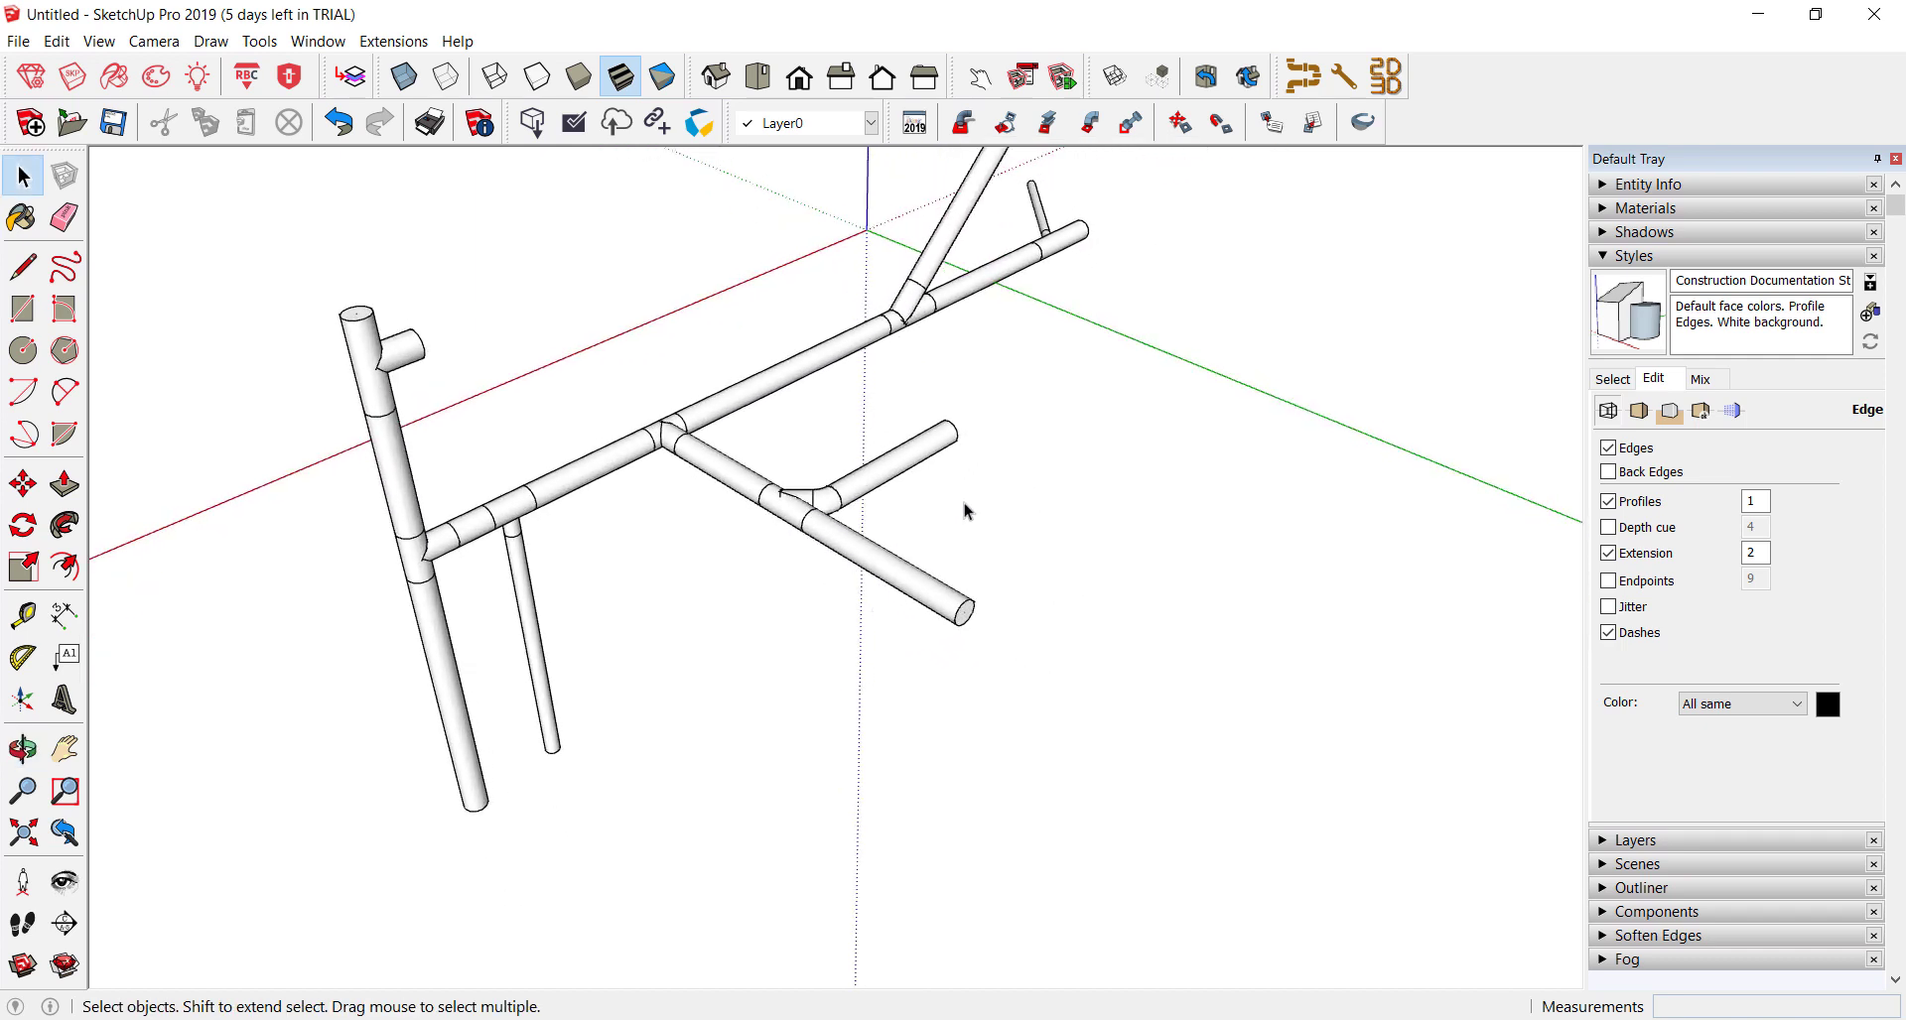
click(968, 132)
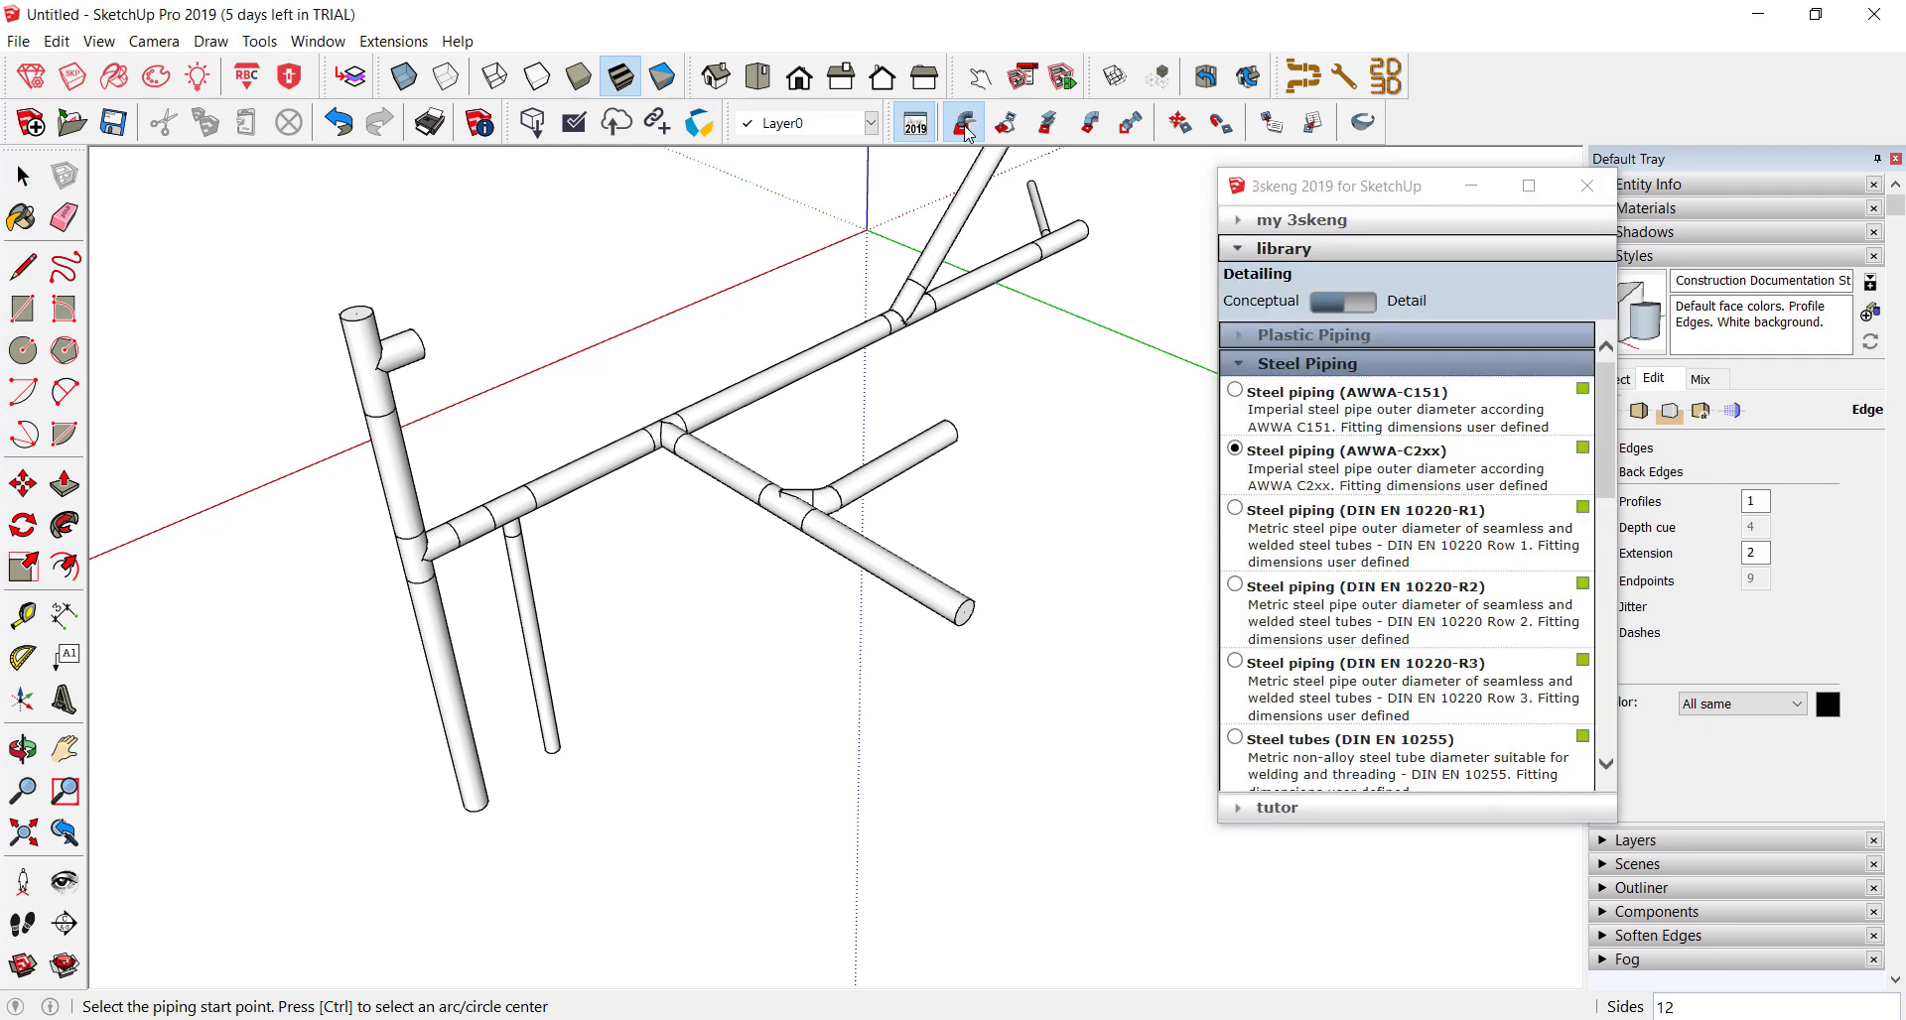
- Zoom to the long branch pipe's free end and bring up its fitting menu
scroll(851, 489, up, 2)
middle_drag(851, 490, 897, 591)
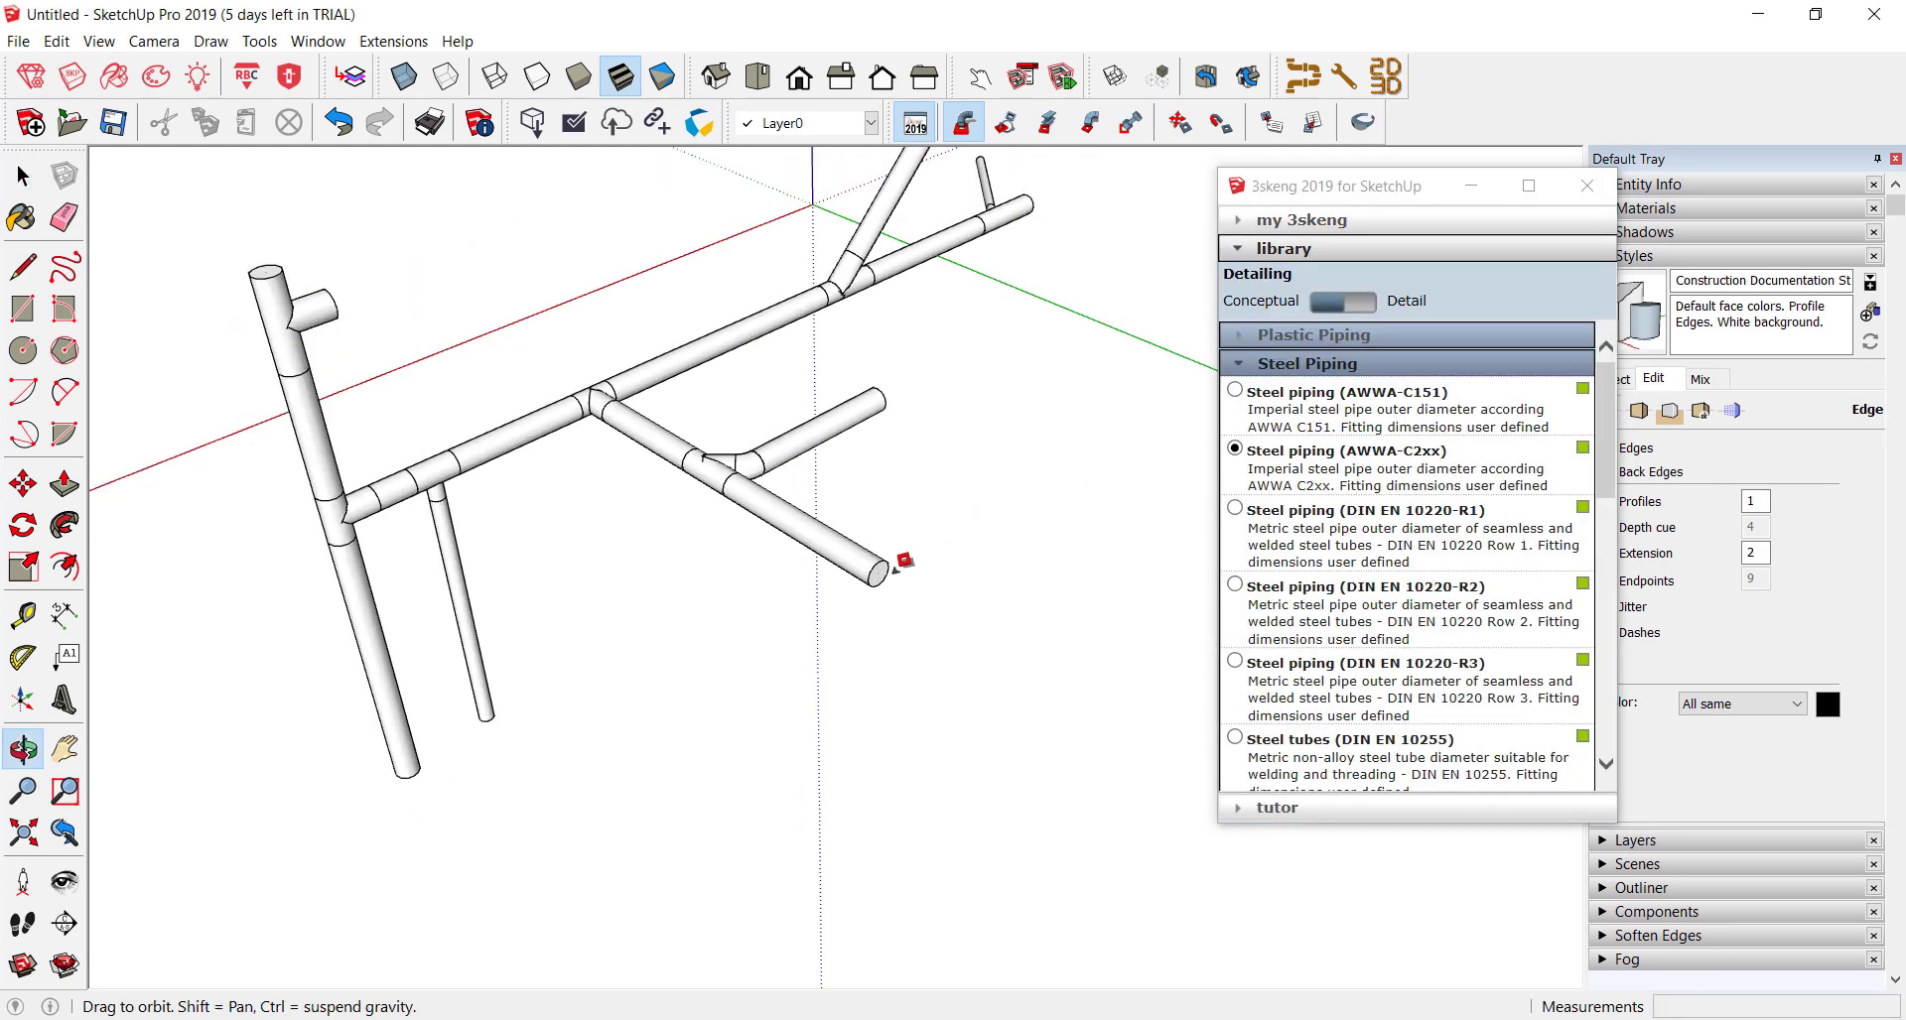
scroll(860, 576, up, 2)
click(858, 579)
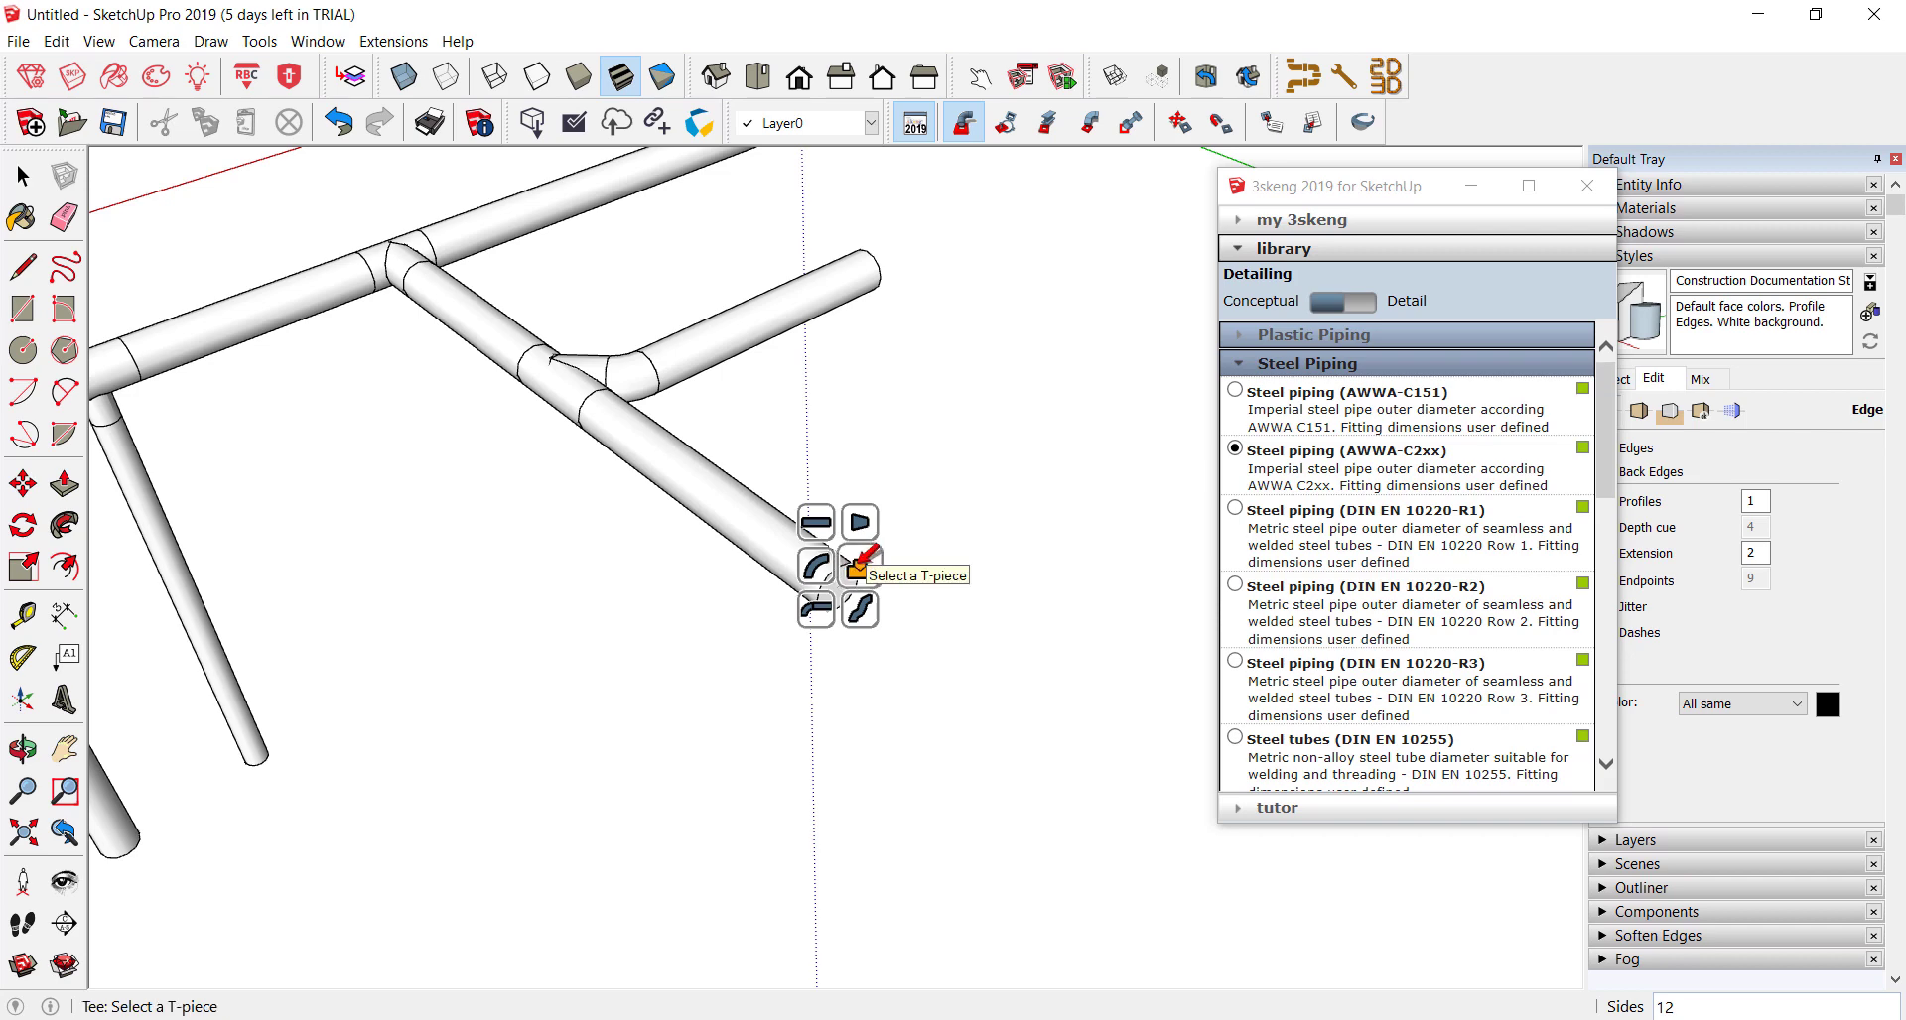
- Add a tee at the branch end and switch it to the Y-shaped variant
click(857, 568)
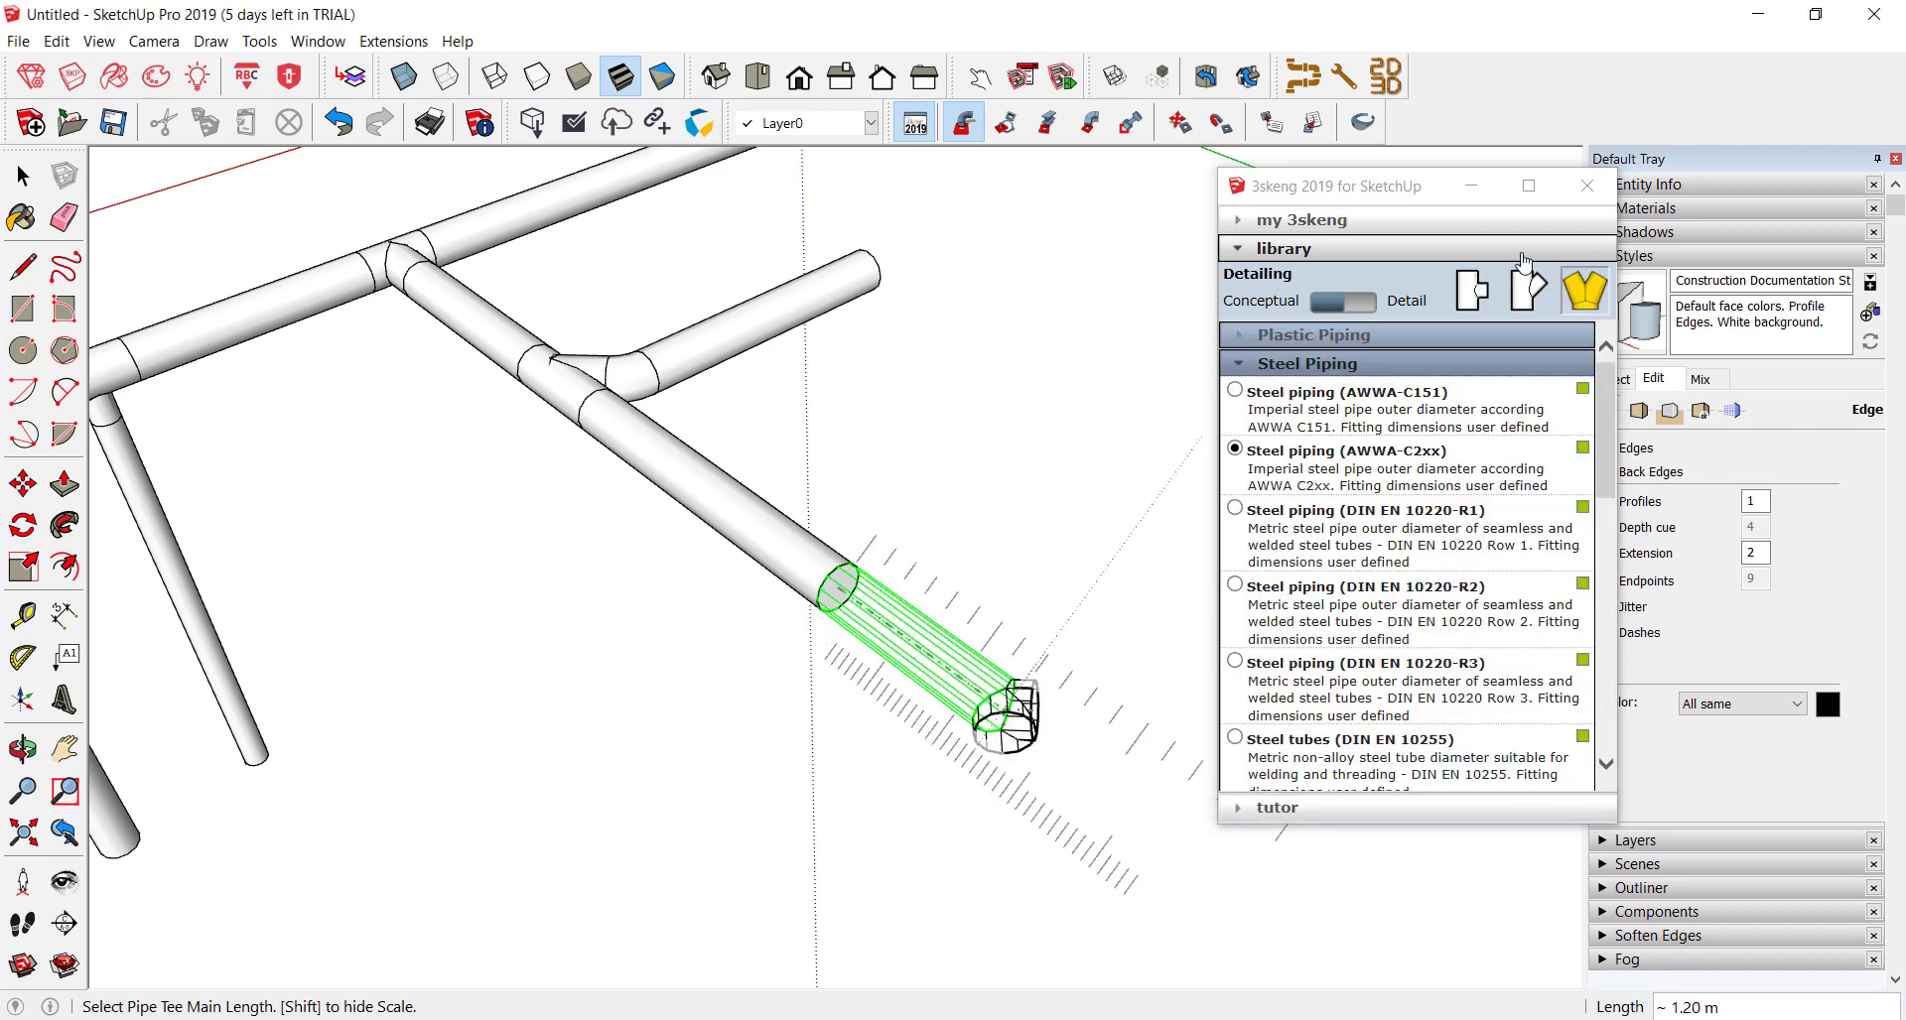
click(1521, 296)
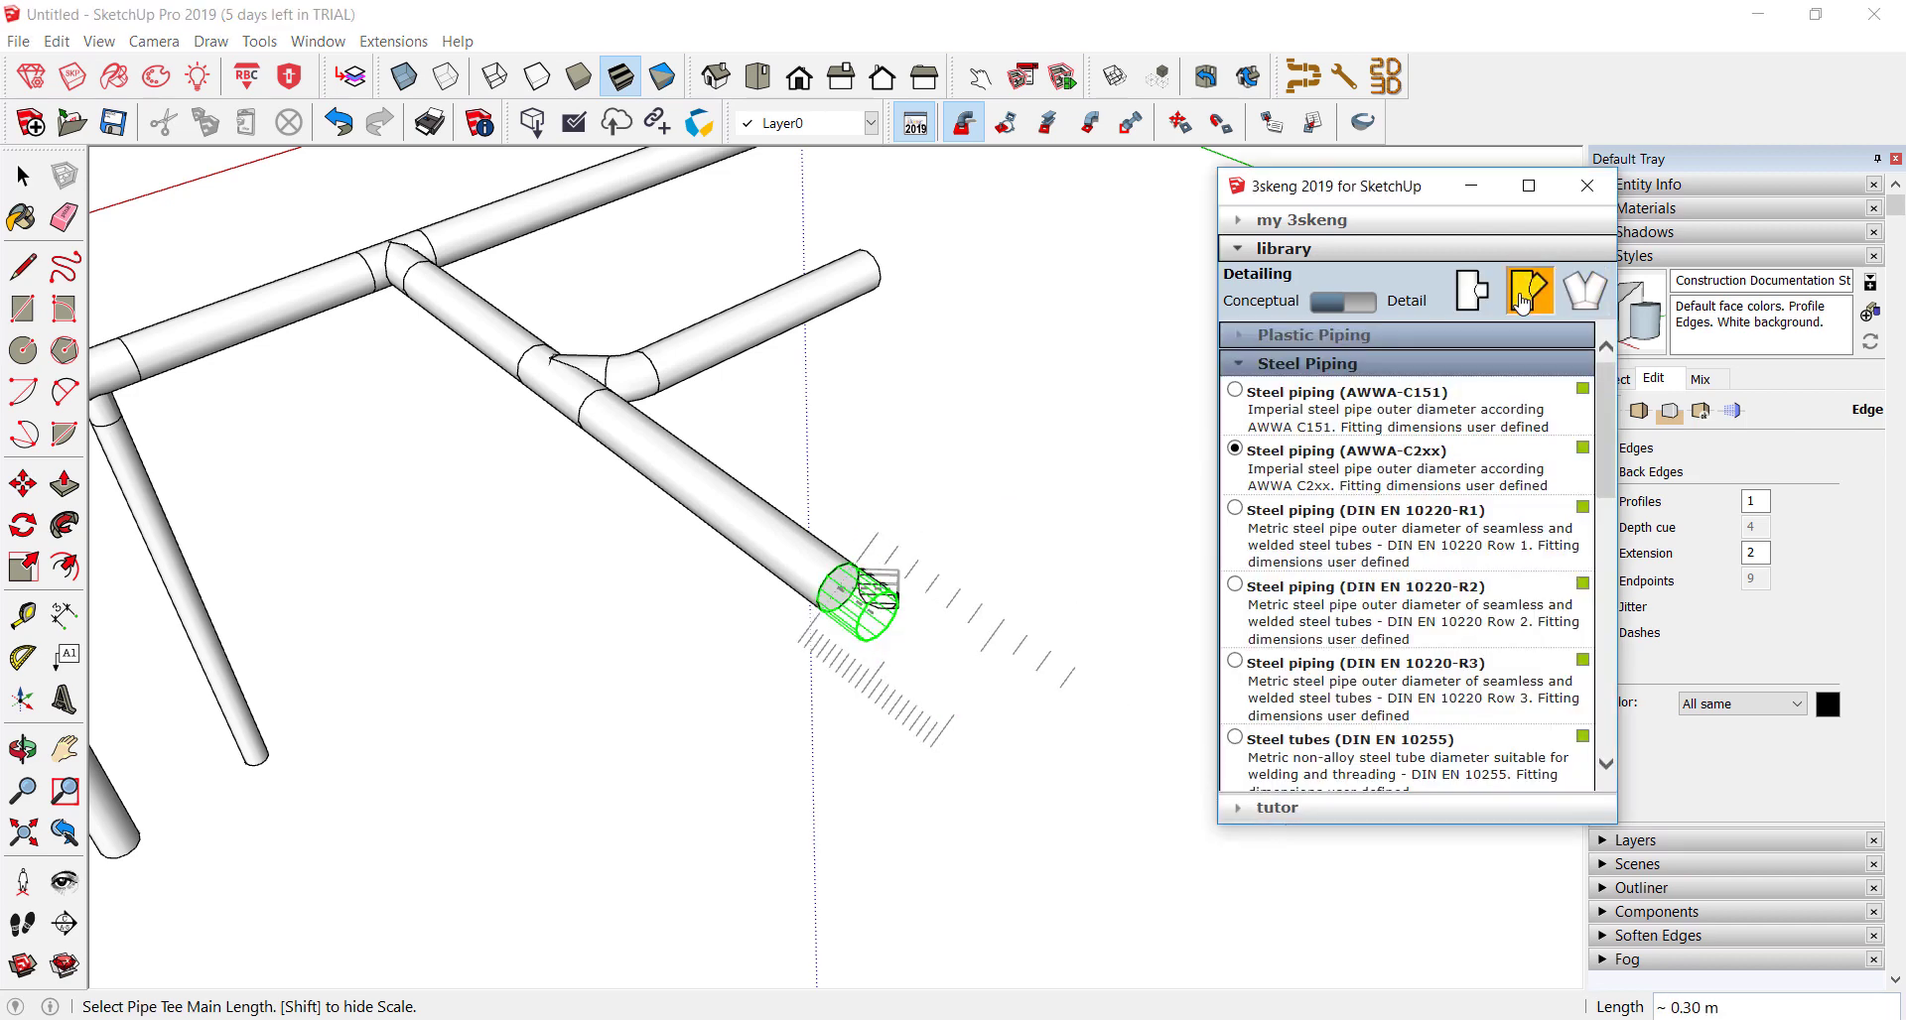
click(1586, 296)
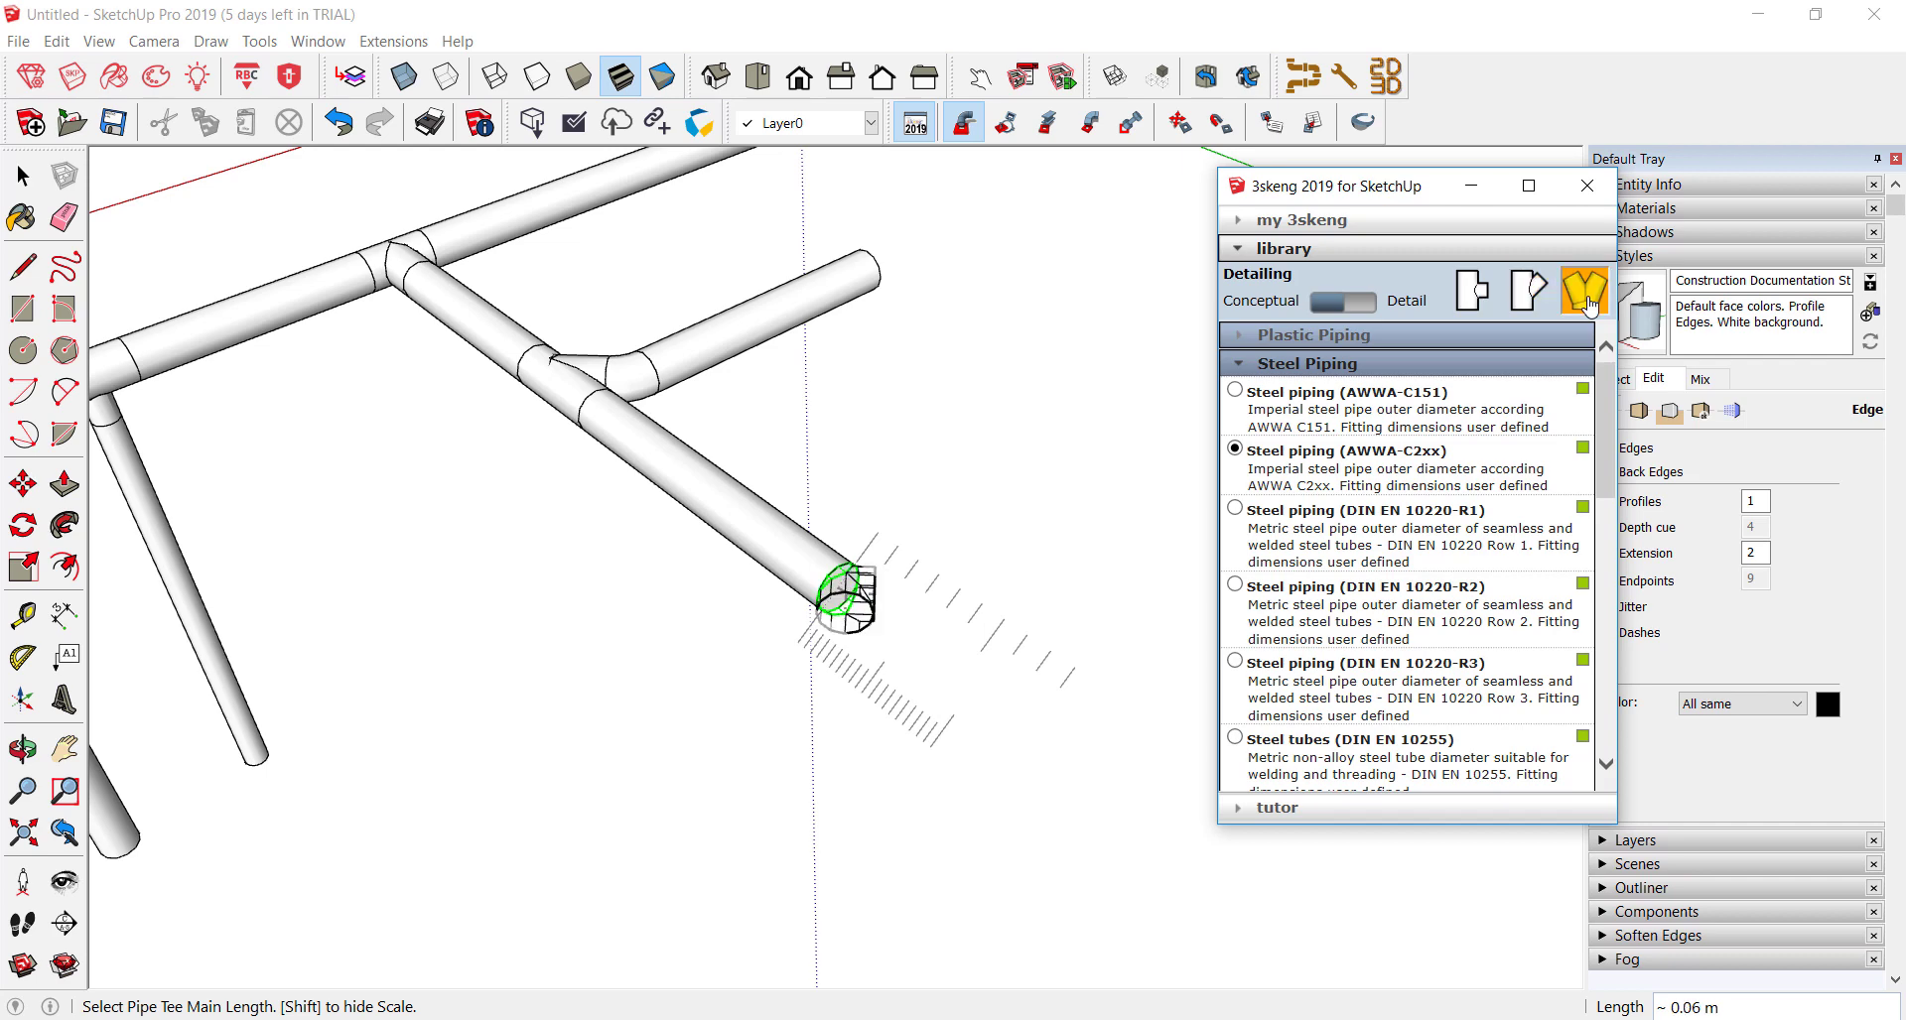
scroll(874, 437, up, 2)
scroll(824, 476, up, 2)
scroll(774, 512, up, 2)
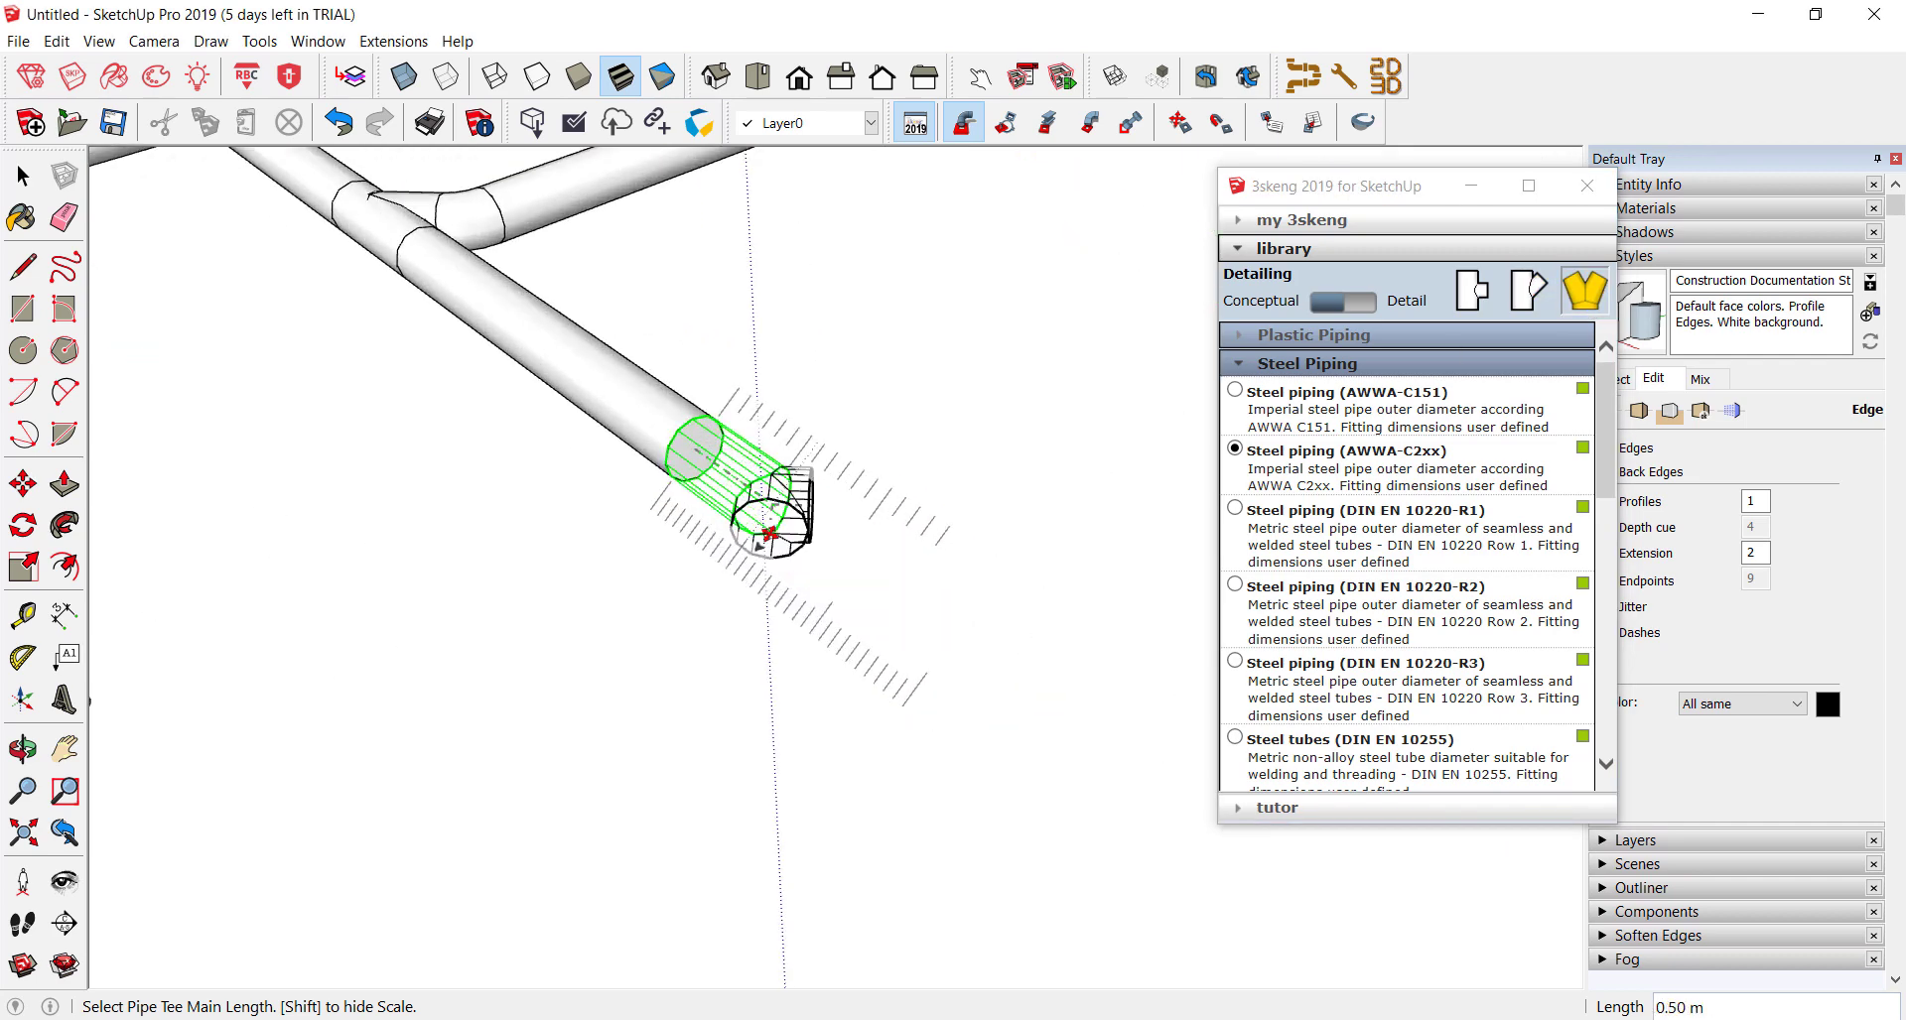
middle_drag(734, 541, 721, 546)
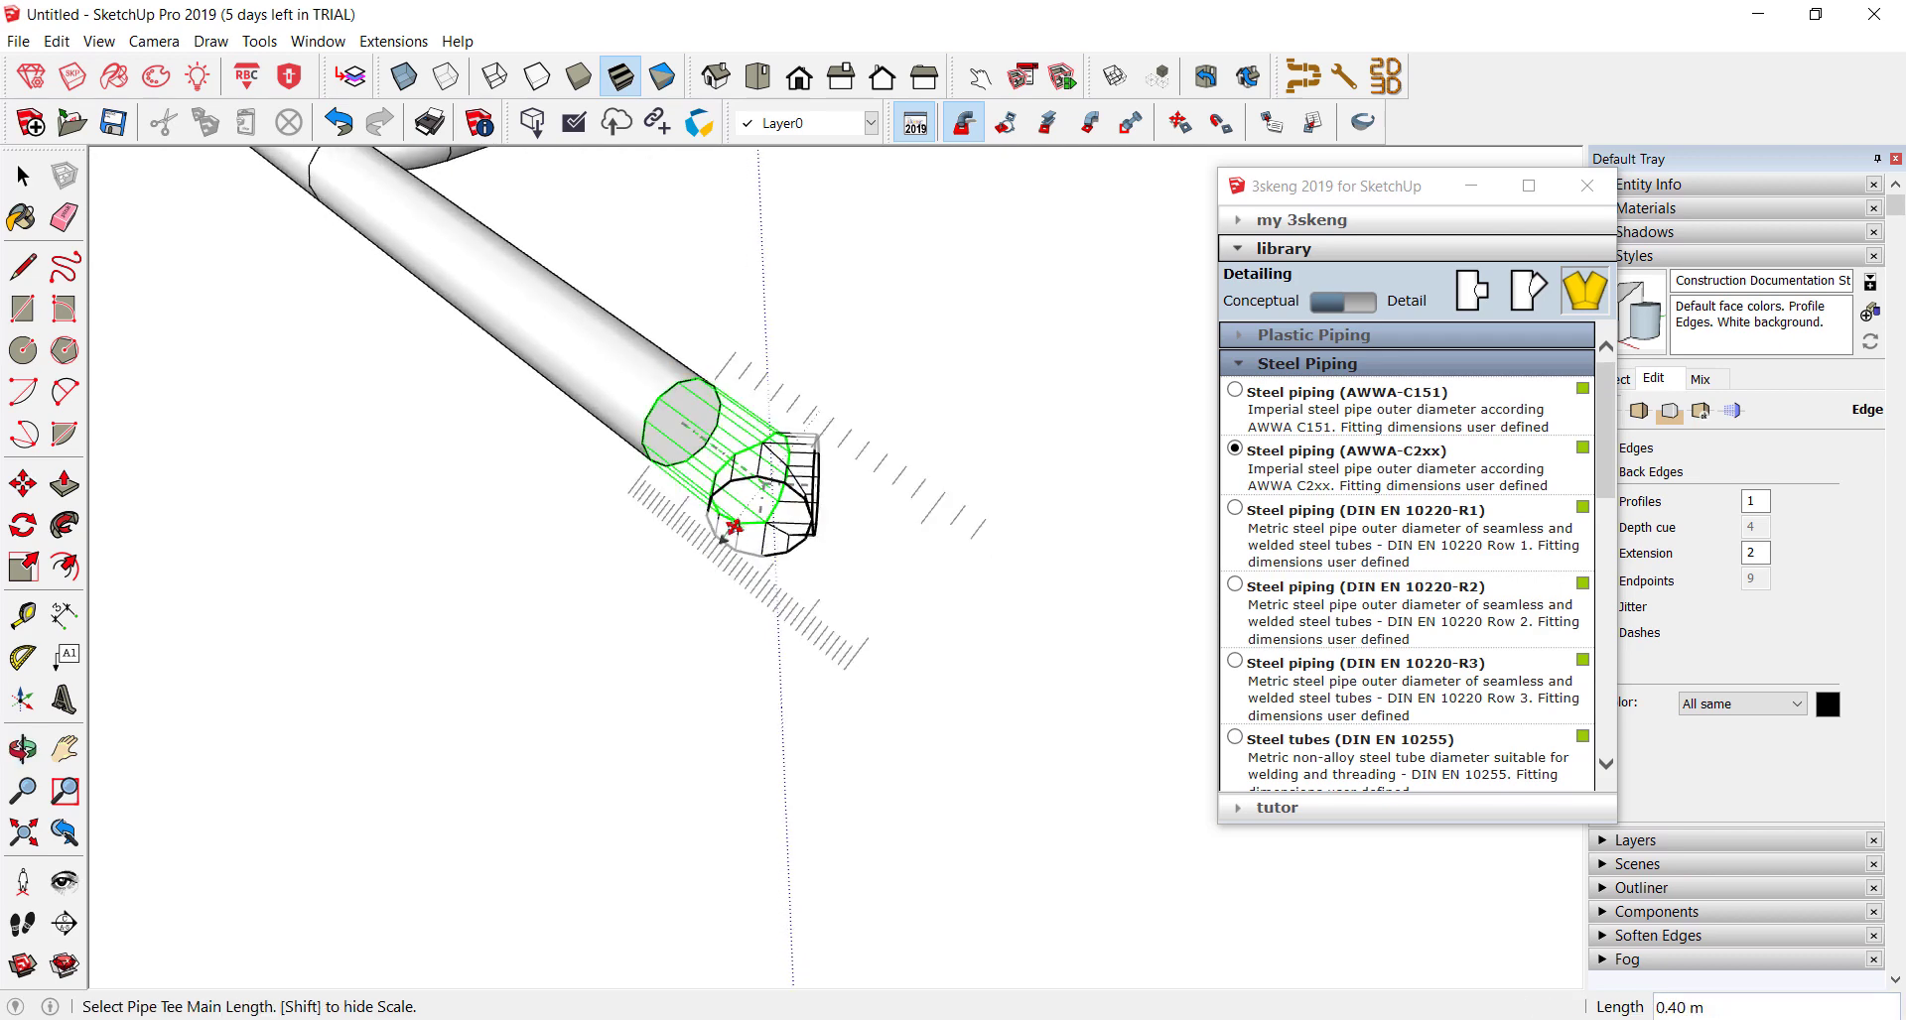
- Set the Y-tee to 0.40 m length, 90° rotation and 45° angle, then commit it
click(721, 543)
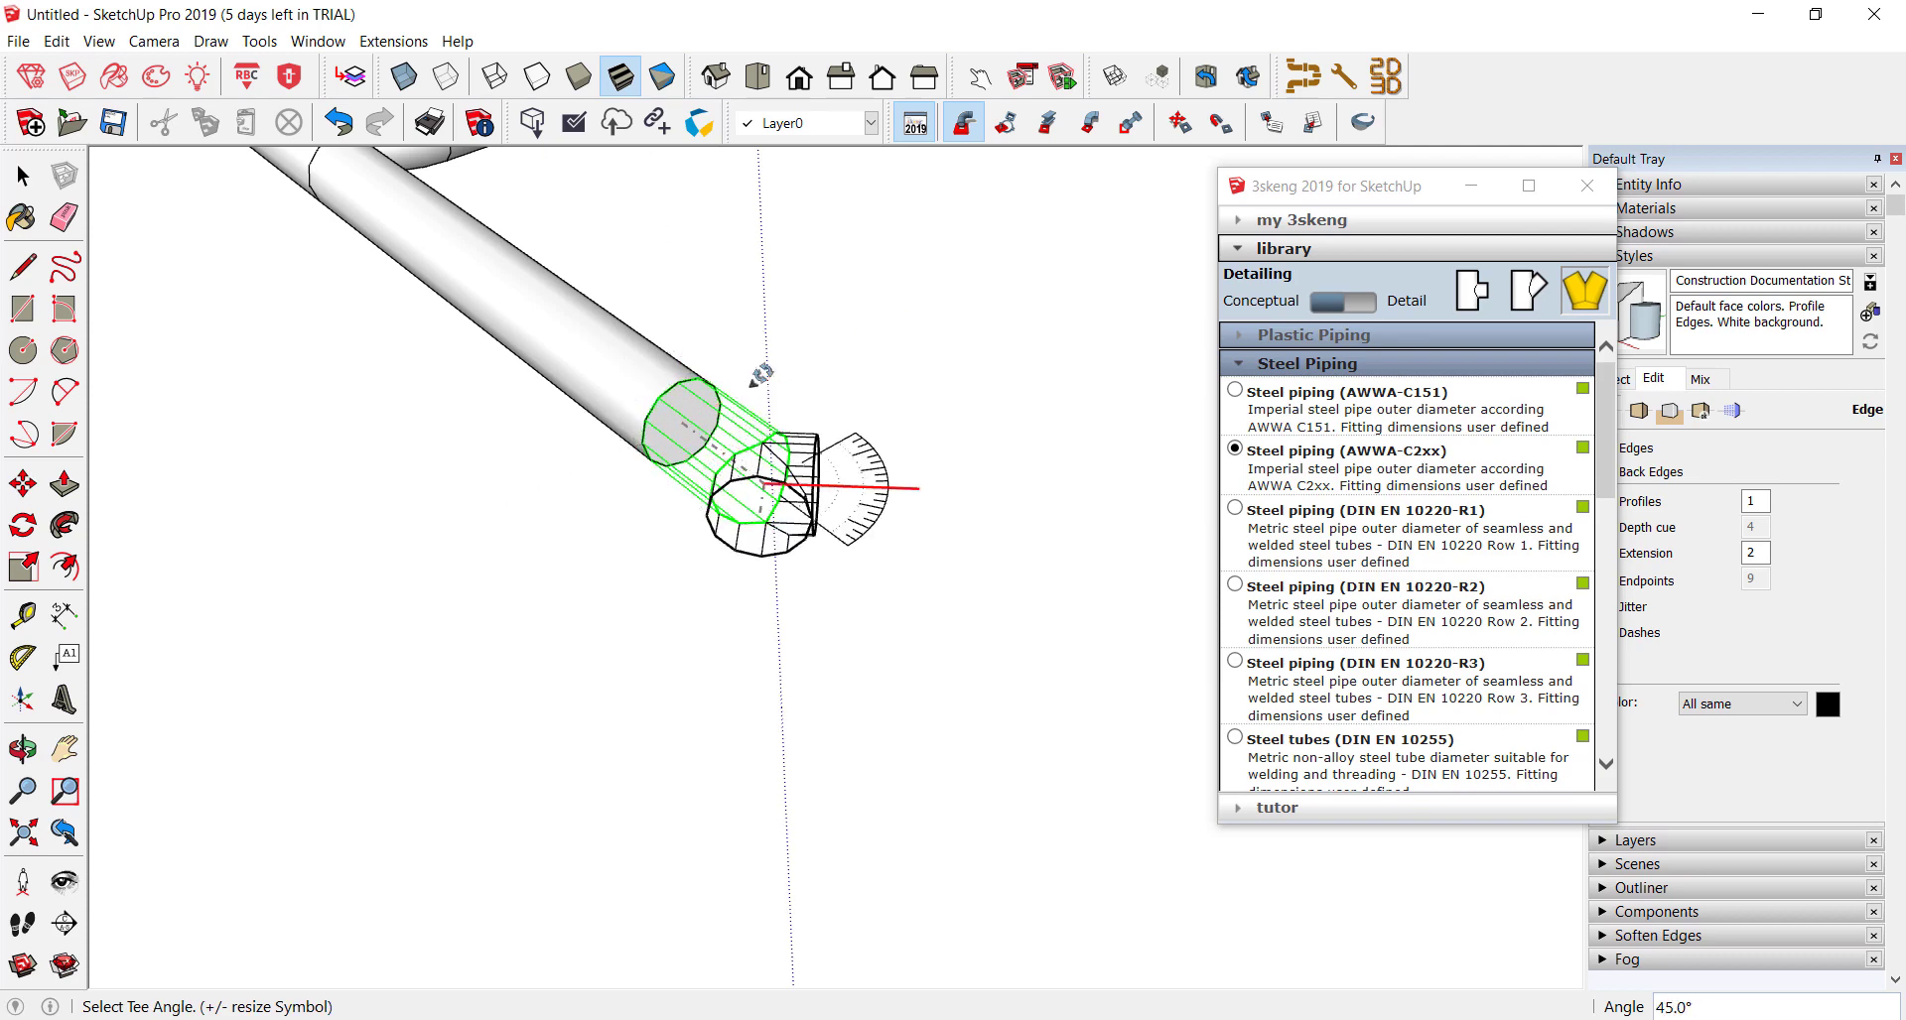
click(892, 400)
mouse_move(820, 461)
middle_down()
mouse_move(658, 422)
mouse_move(695, 466)
middle_up()
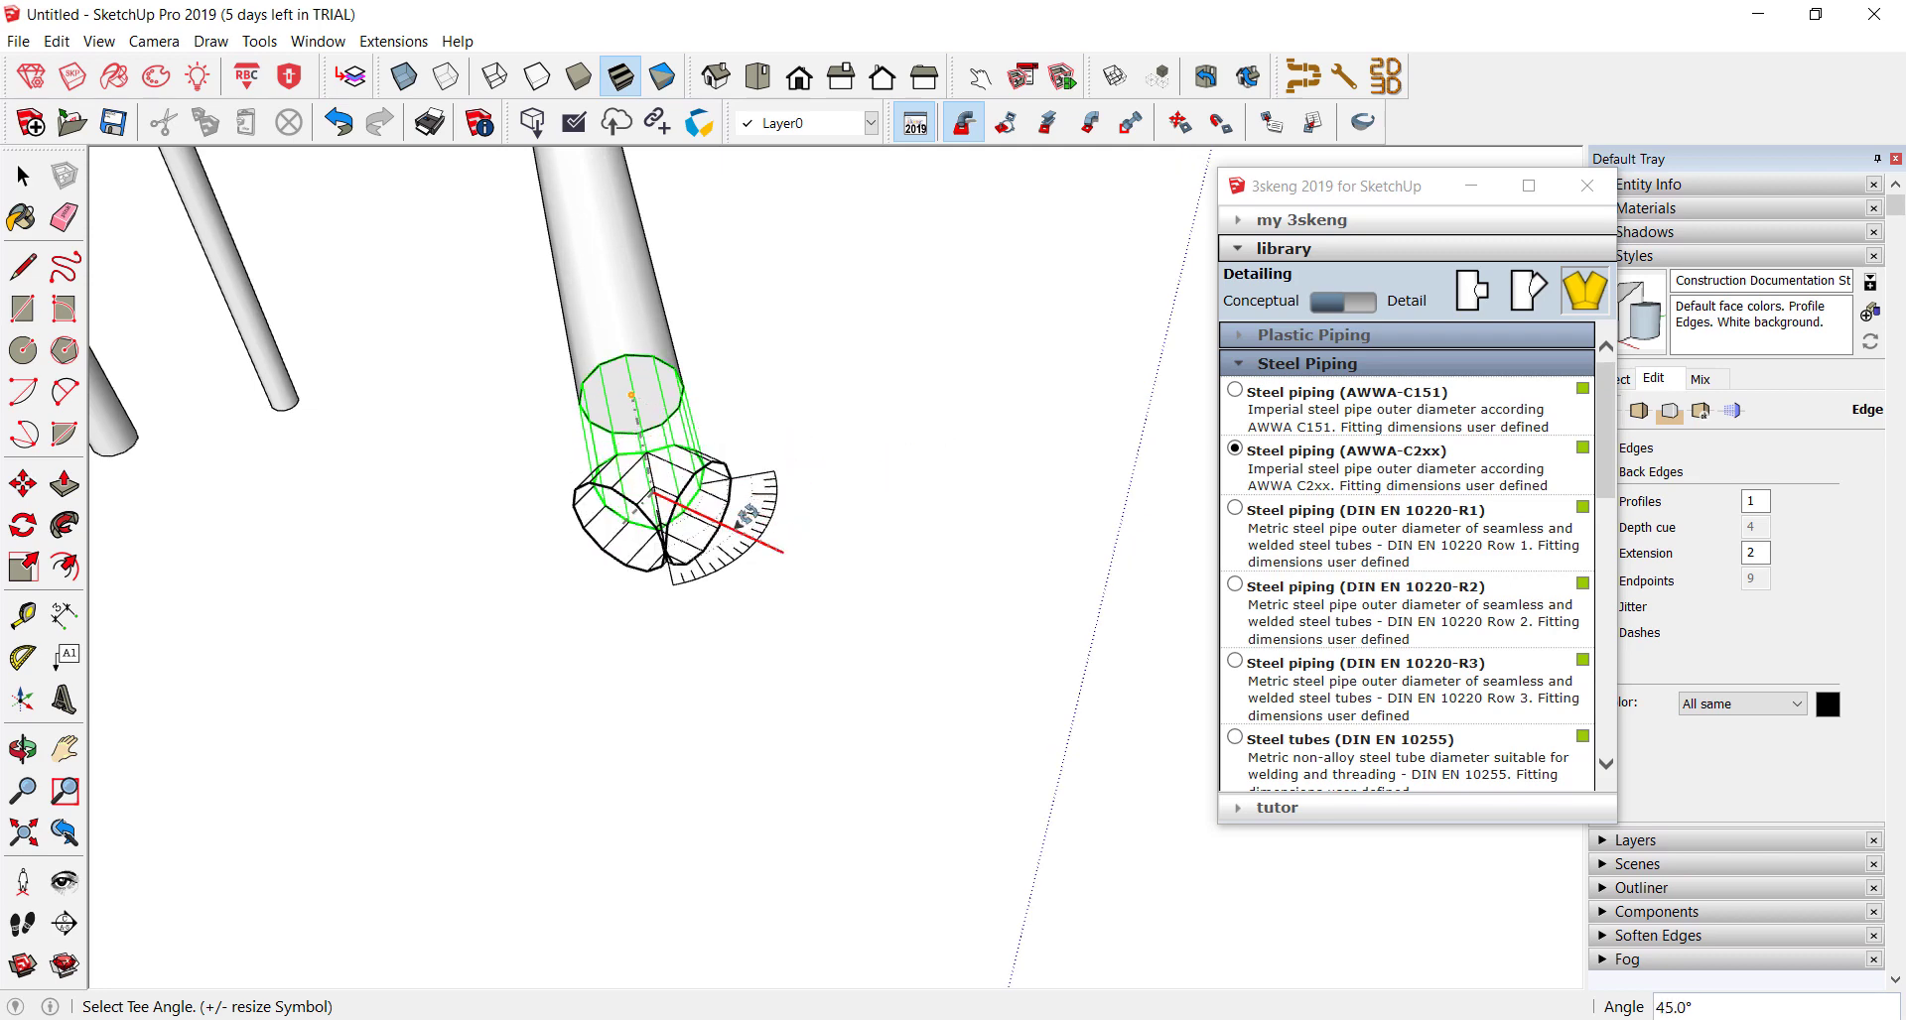
click(750, 513)
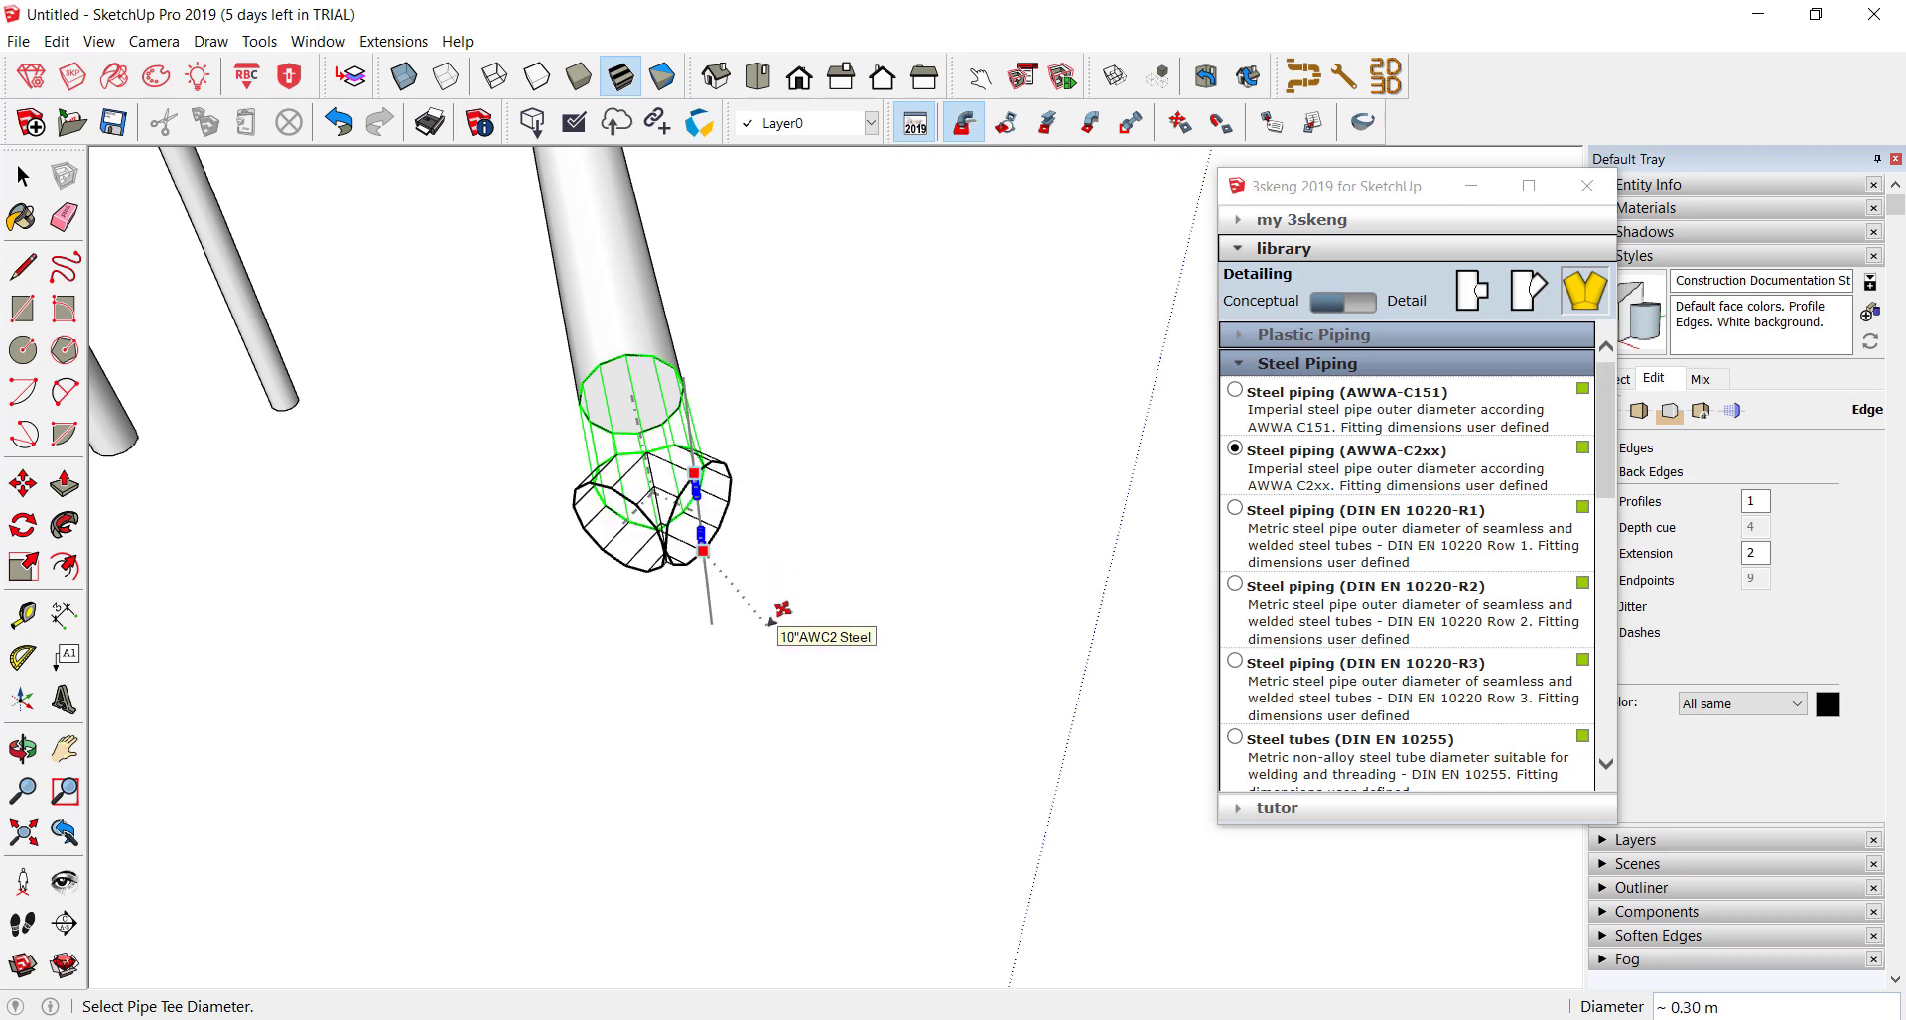
scroll(765, 586, up, 1)
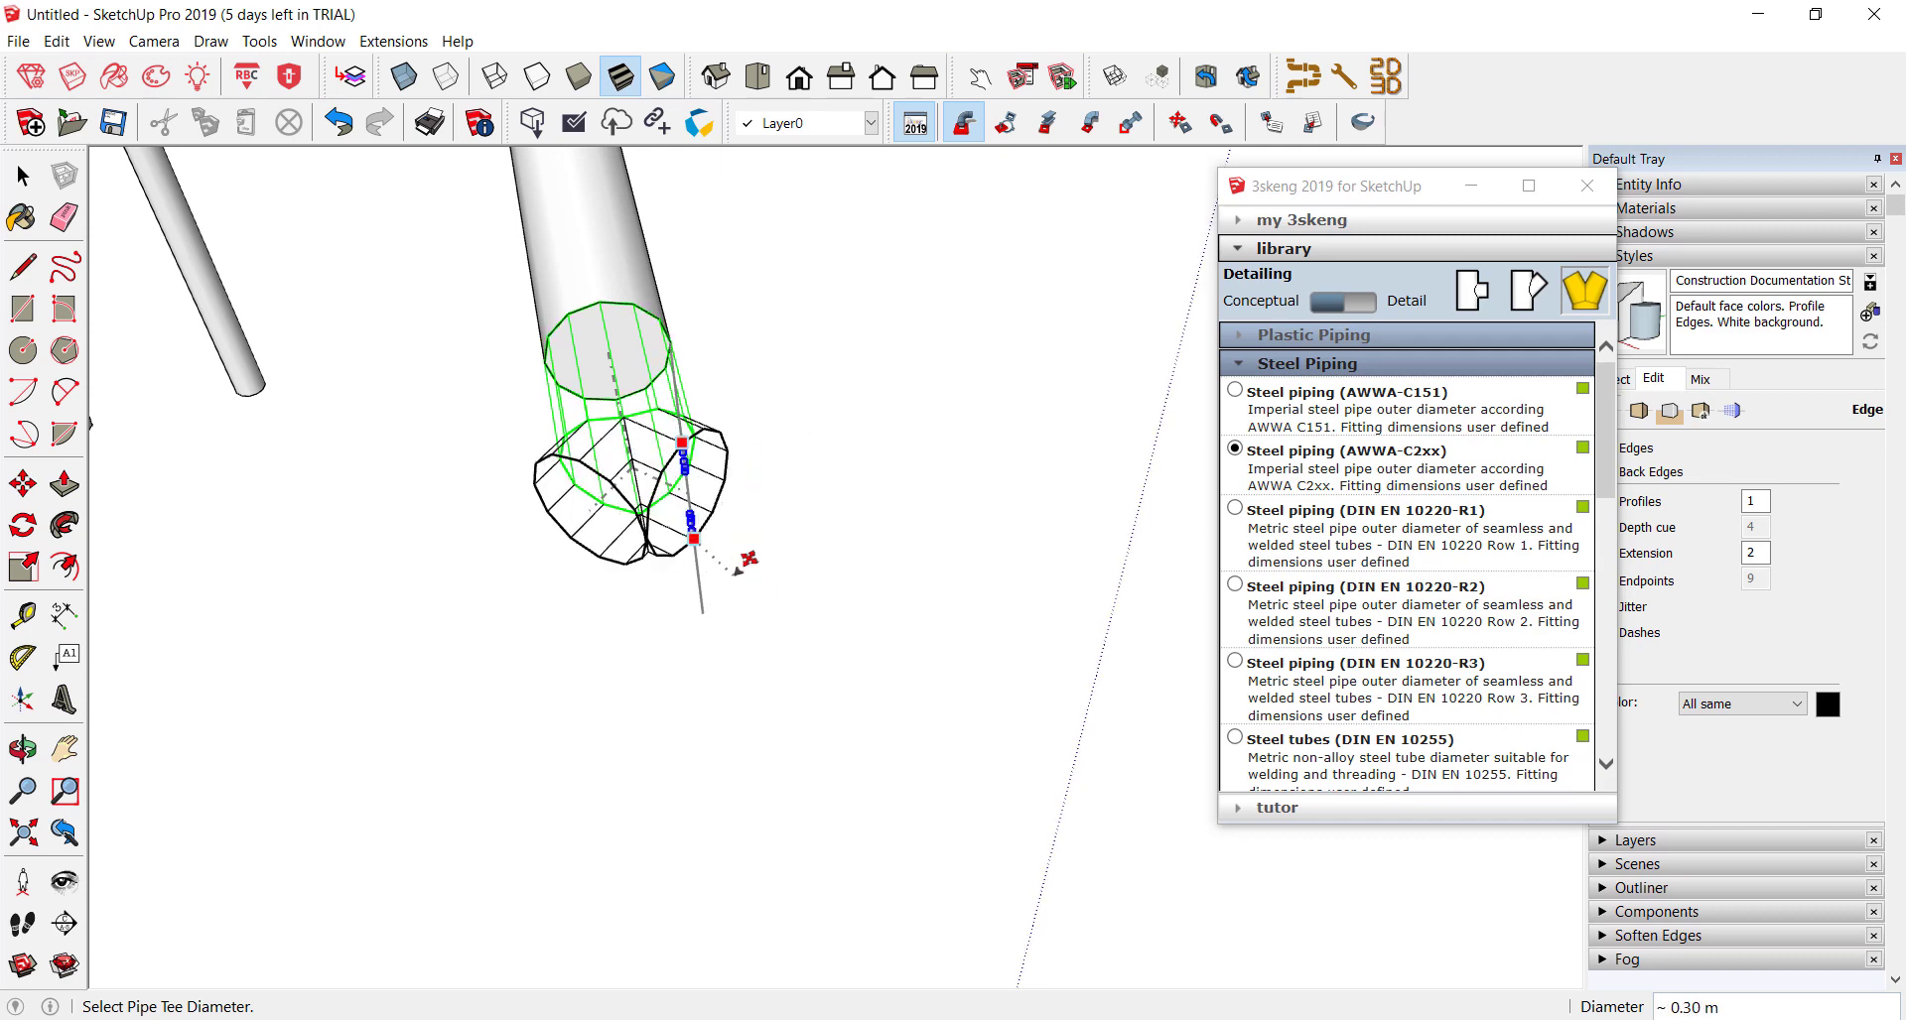
click(739, 571)
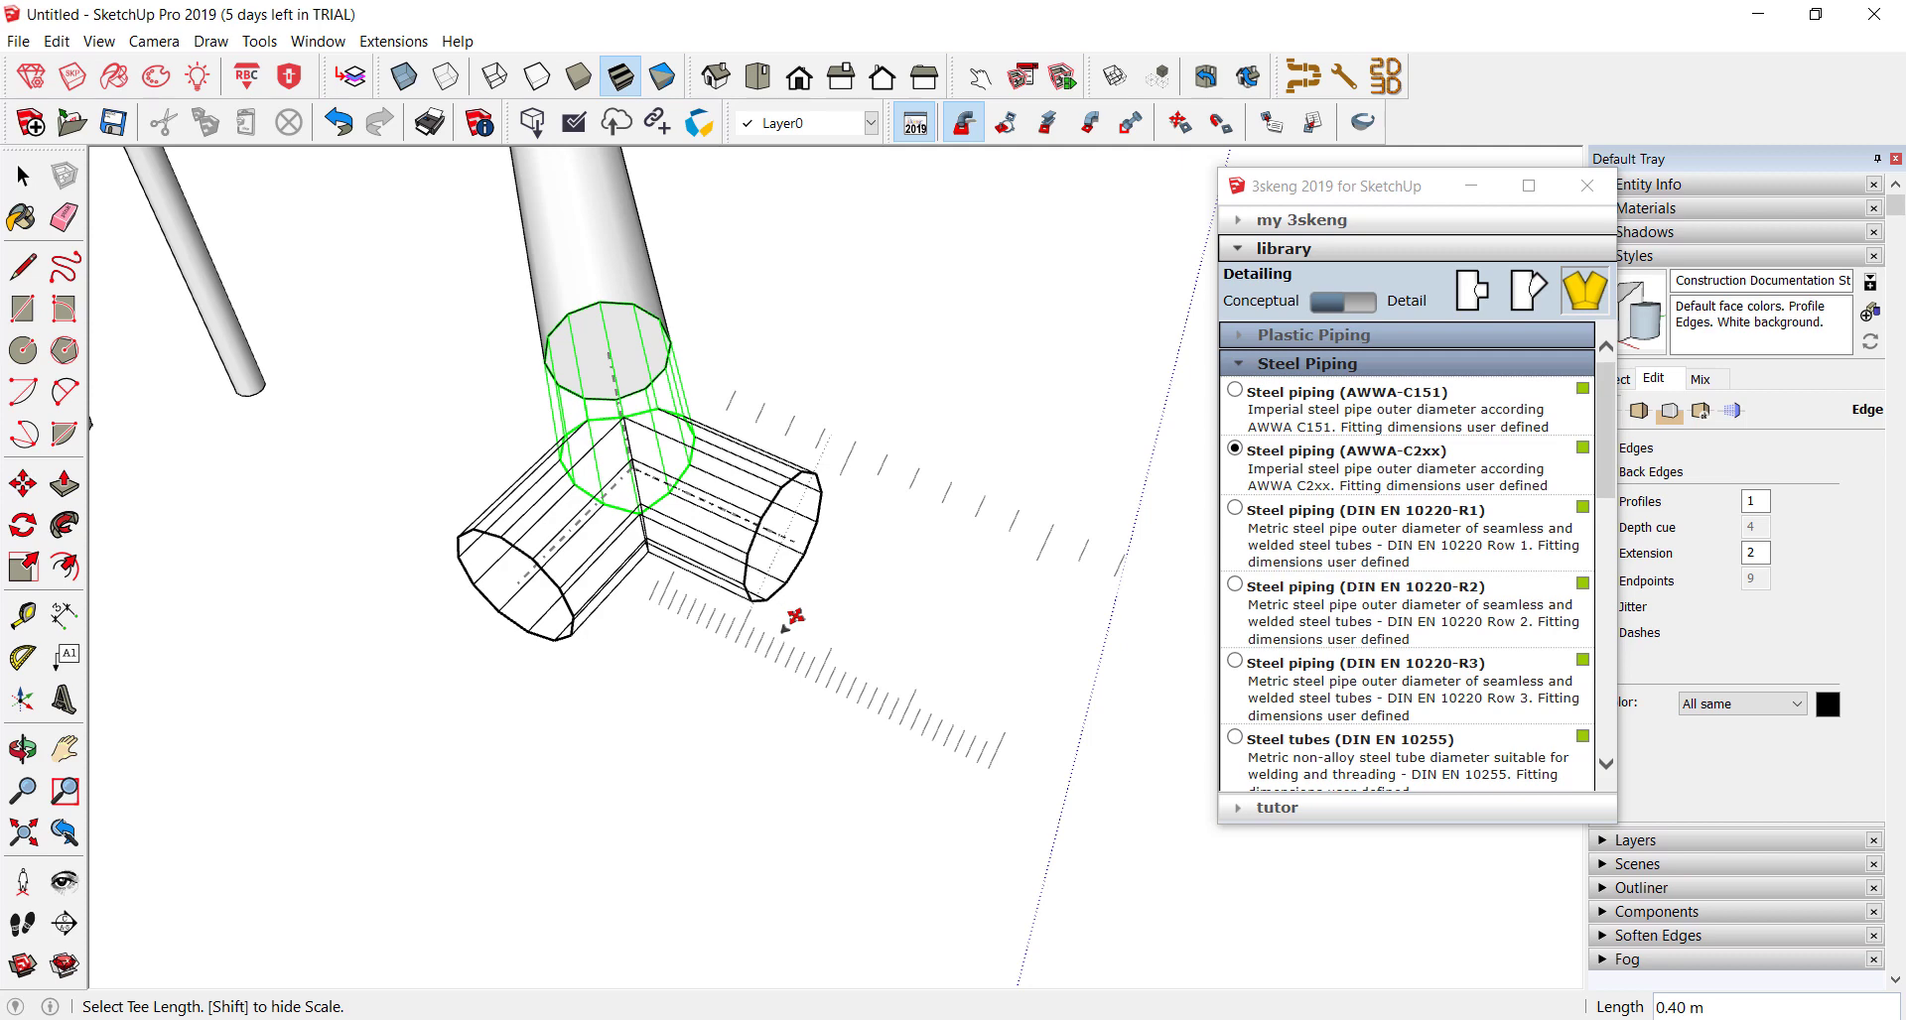
click(809, 624)
- Draw a straight steel pipe running downward from one outlet of the 45° tee
scroll(731, 306, down, 3)
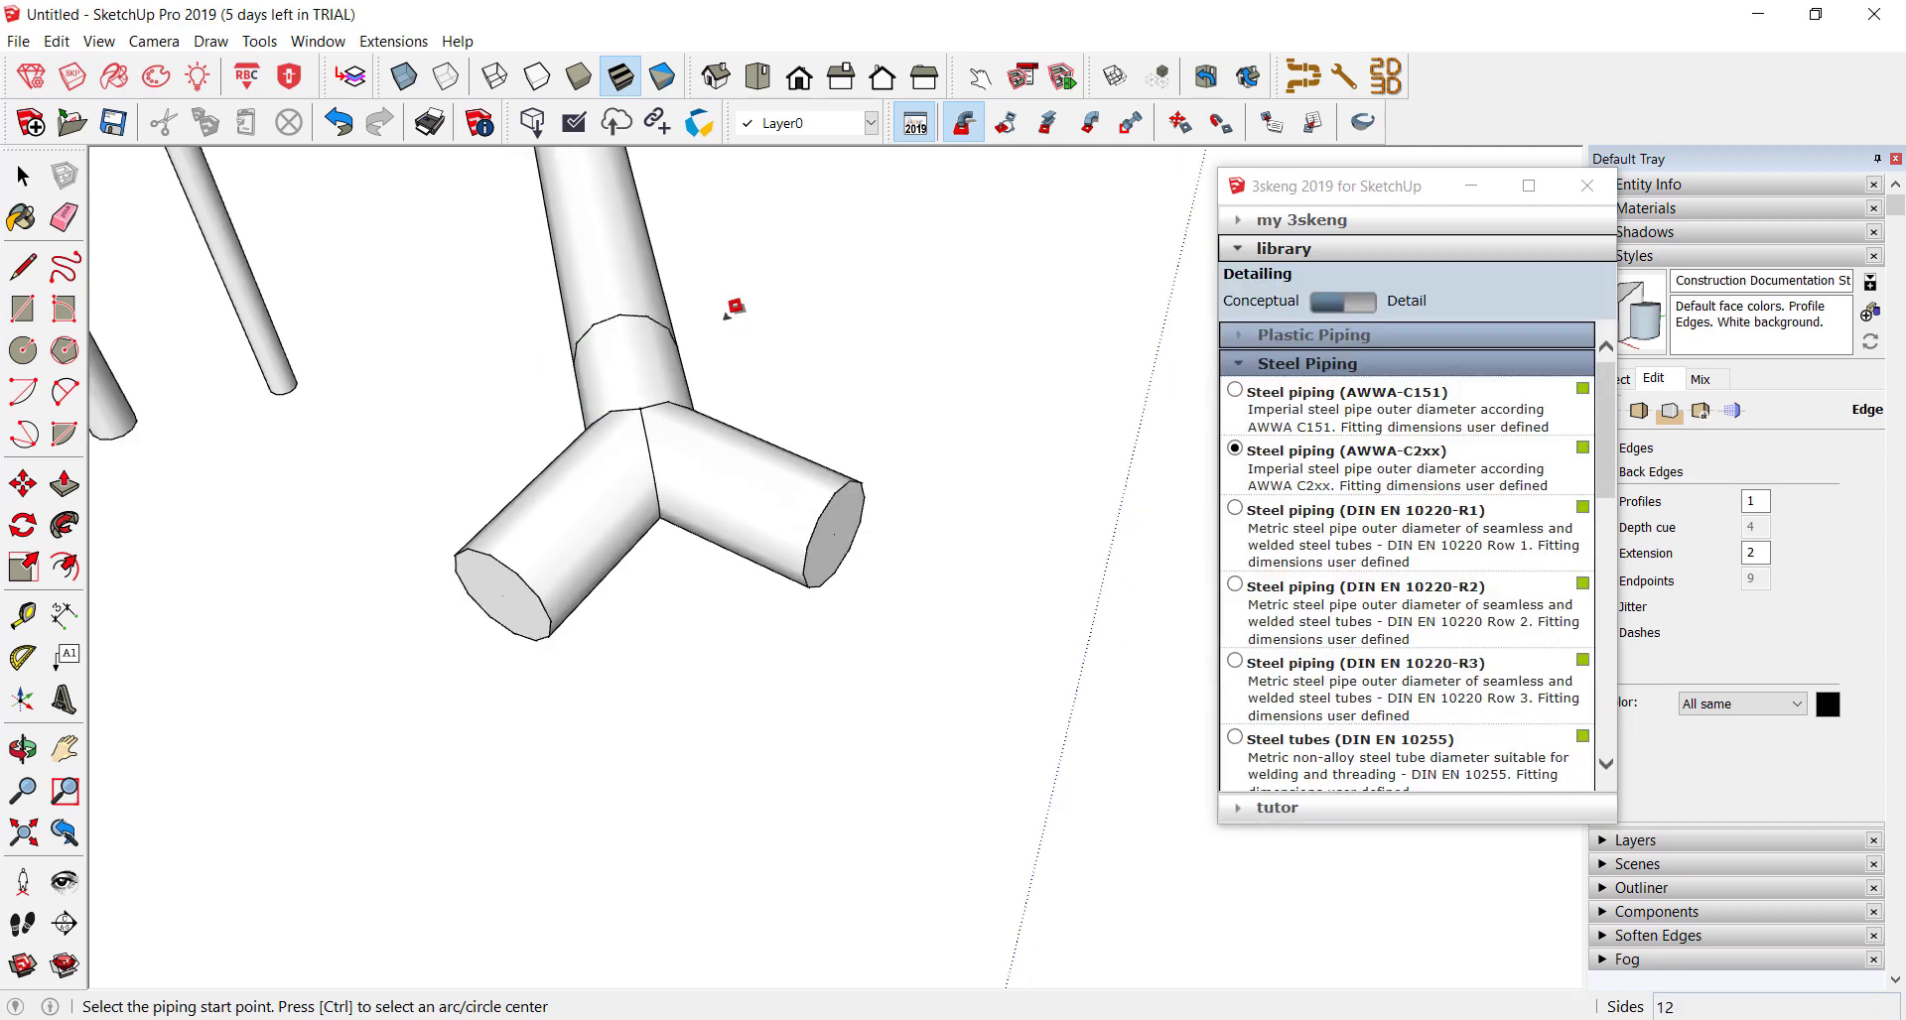
mouse_move(731, 305)
middle_down()
mouse_move(970, 502)
mouse_move(574, 202)
mouse_move(787, 315)
mouse_move(928, 238)
mouse_move(651, 162)
mouse_move(671, 311)
mouse_move(630, 329)
middle_up()
scroll(671, 311, up, 3)
scroll(638, 353, up, 2)
scroll(655, 310, up, 3)
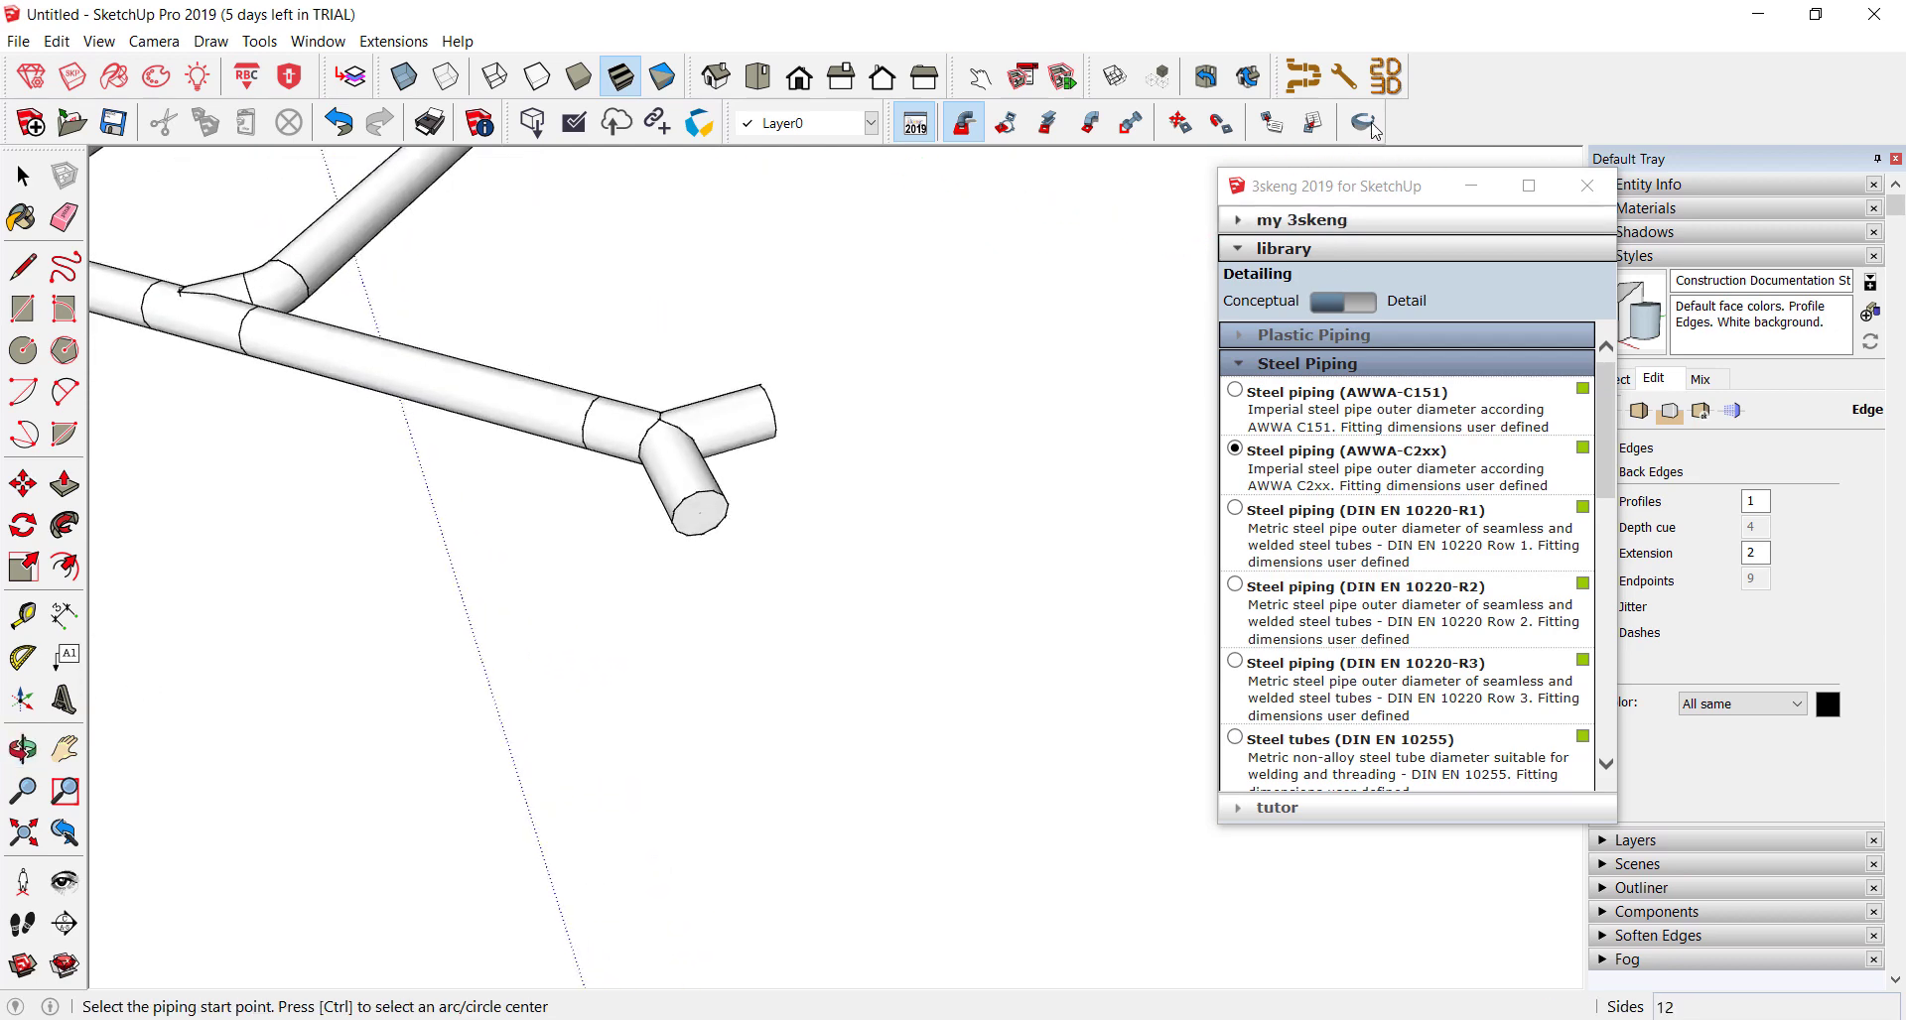
mouse_move(827, 314)
middle_down()
mouse_move(834, 438)
mouse_move(744, 340)
mouse_move(757, 456)
mouse_move(709, 421)
middle_up()
click(720, 413)
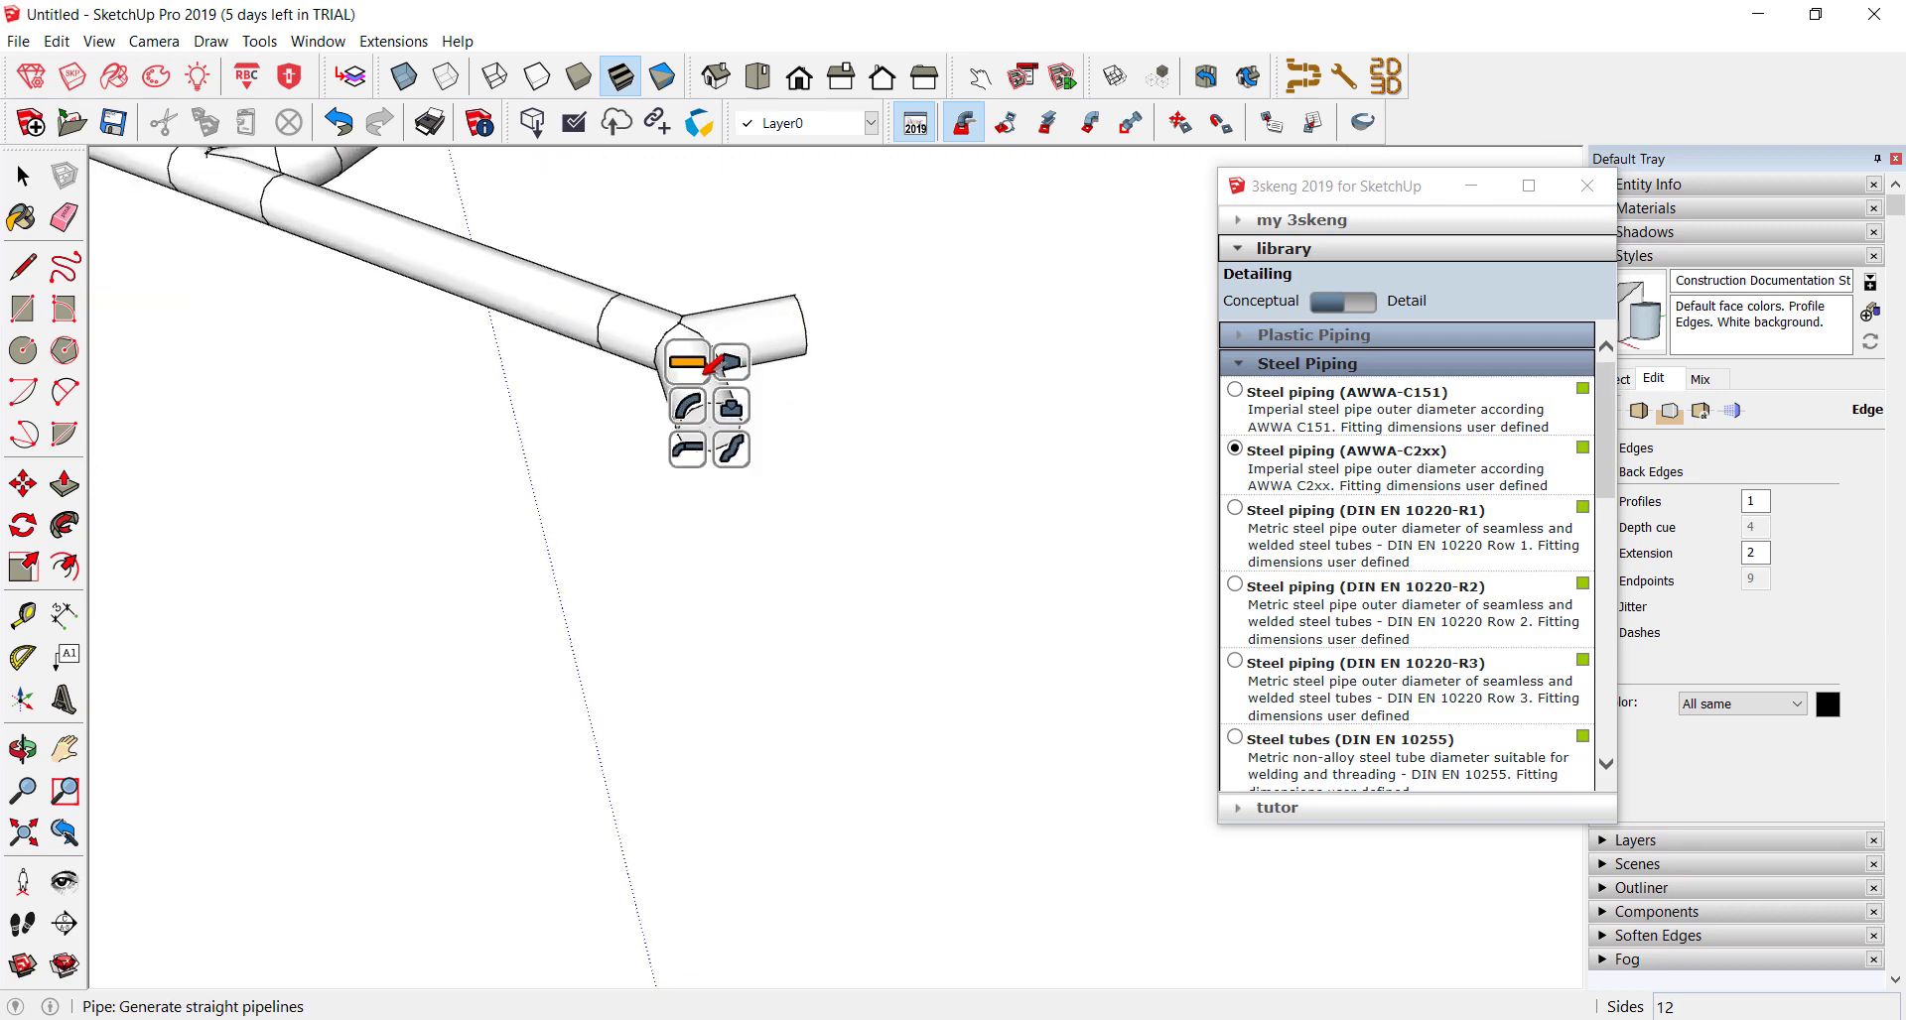
click(713, 370)
click(891, 632)
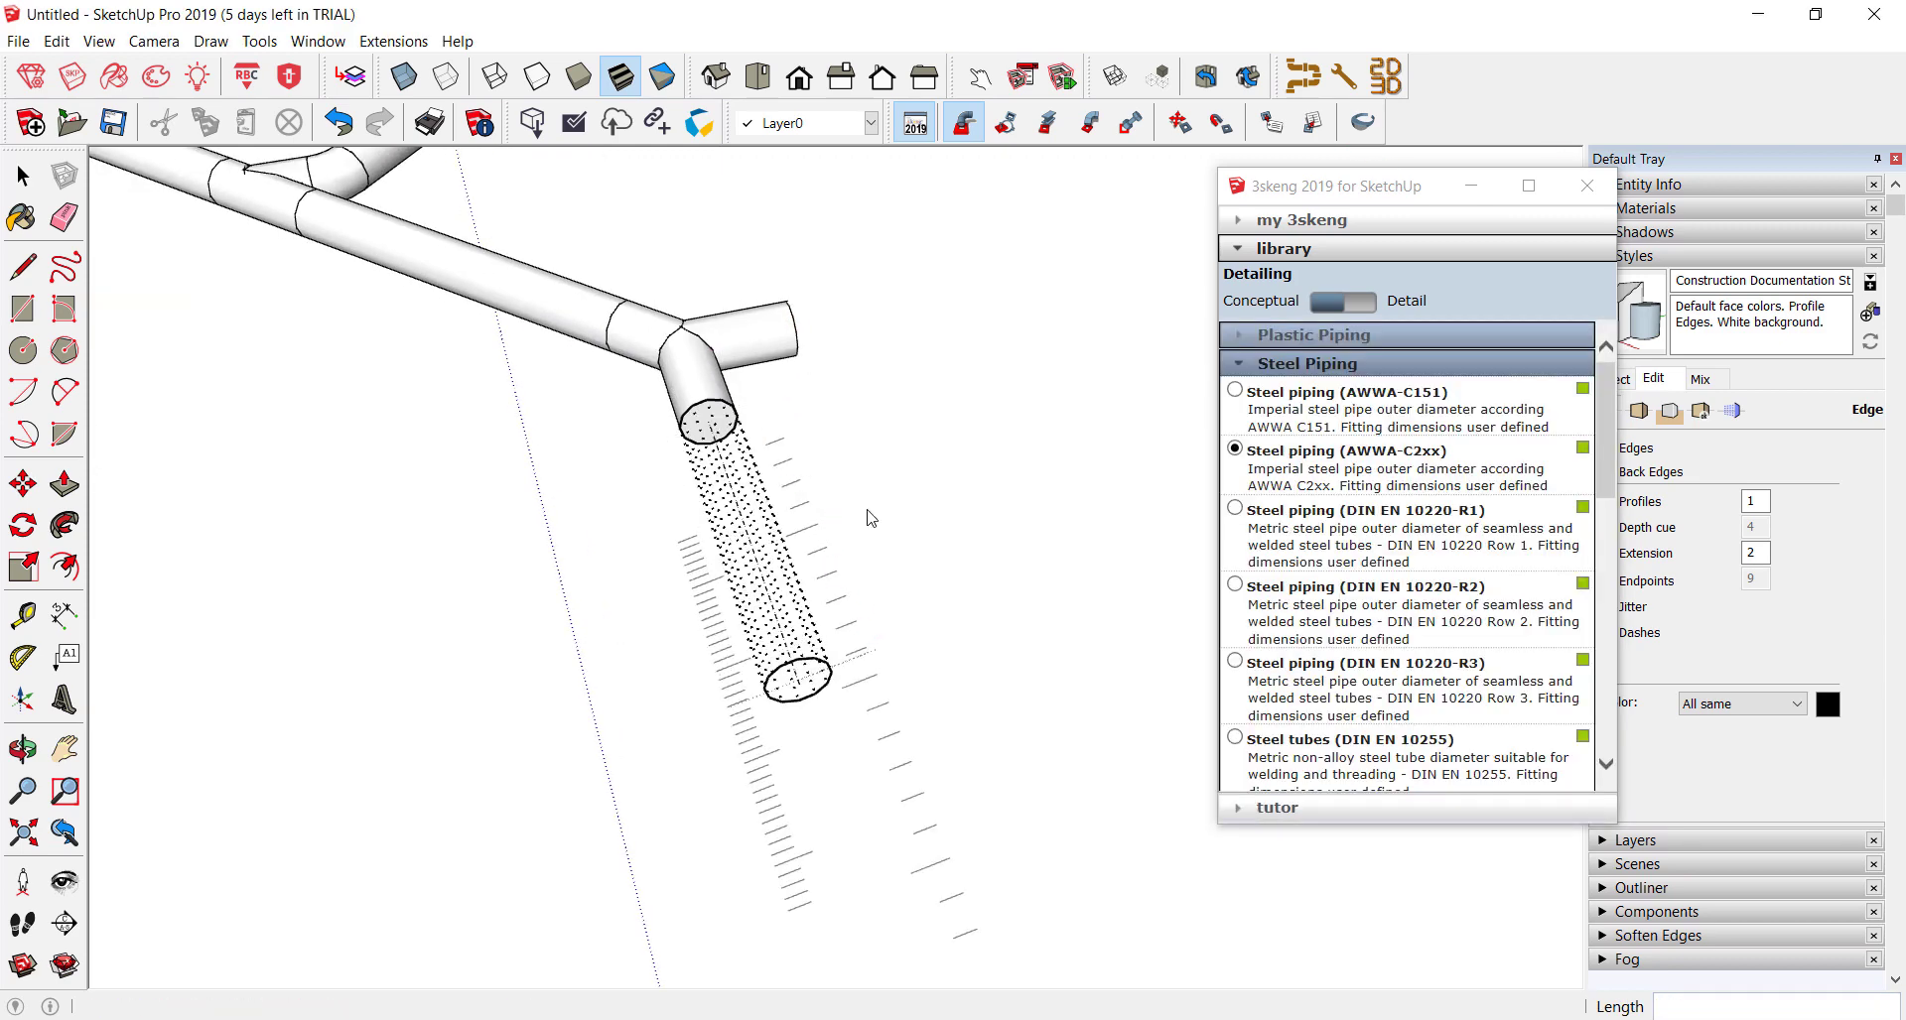
scroll(659, 268, down, 3)
scroll(893, 630, up, 2)
scroll(709, 486, up, 3)
- Add an elbow at the lower pipe end with its rotation, bend angle and radius set
click(708, 487)
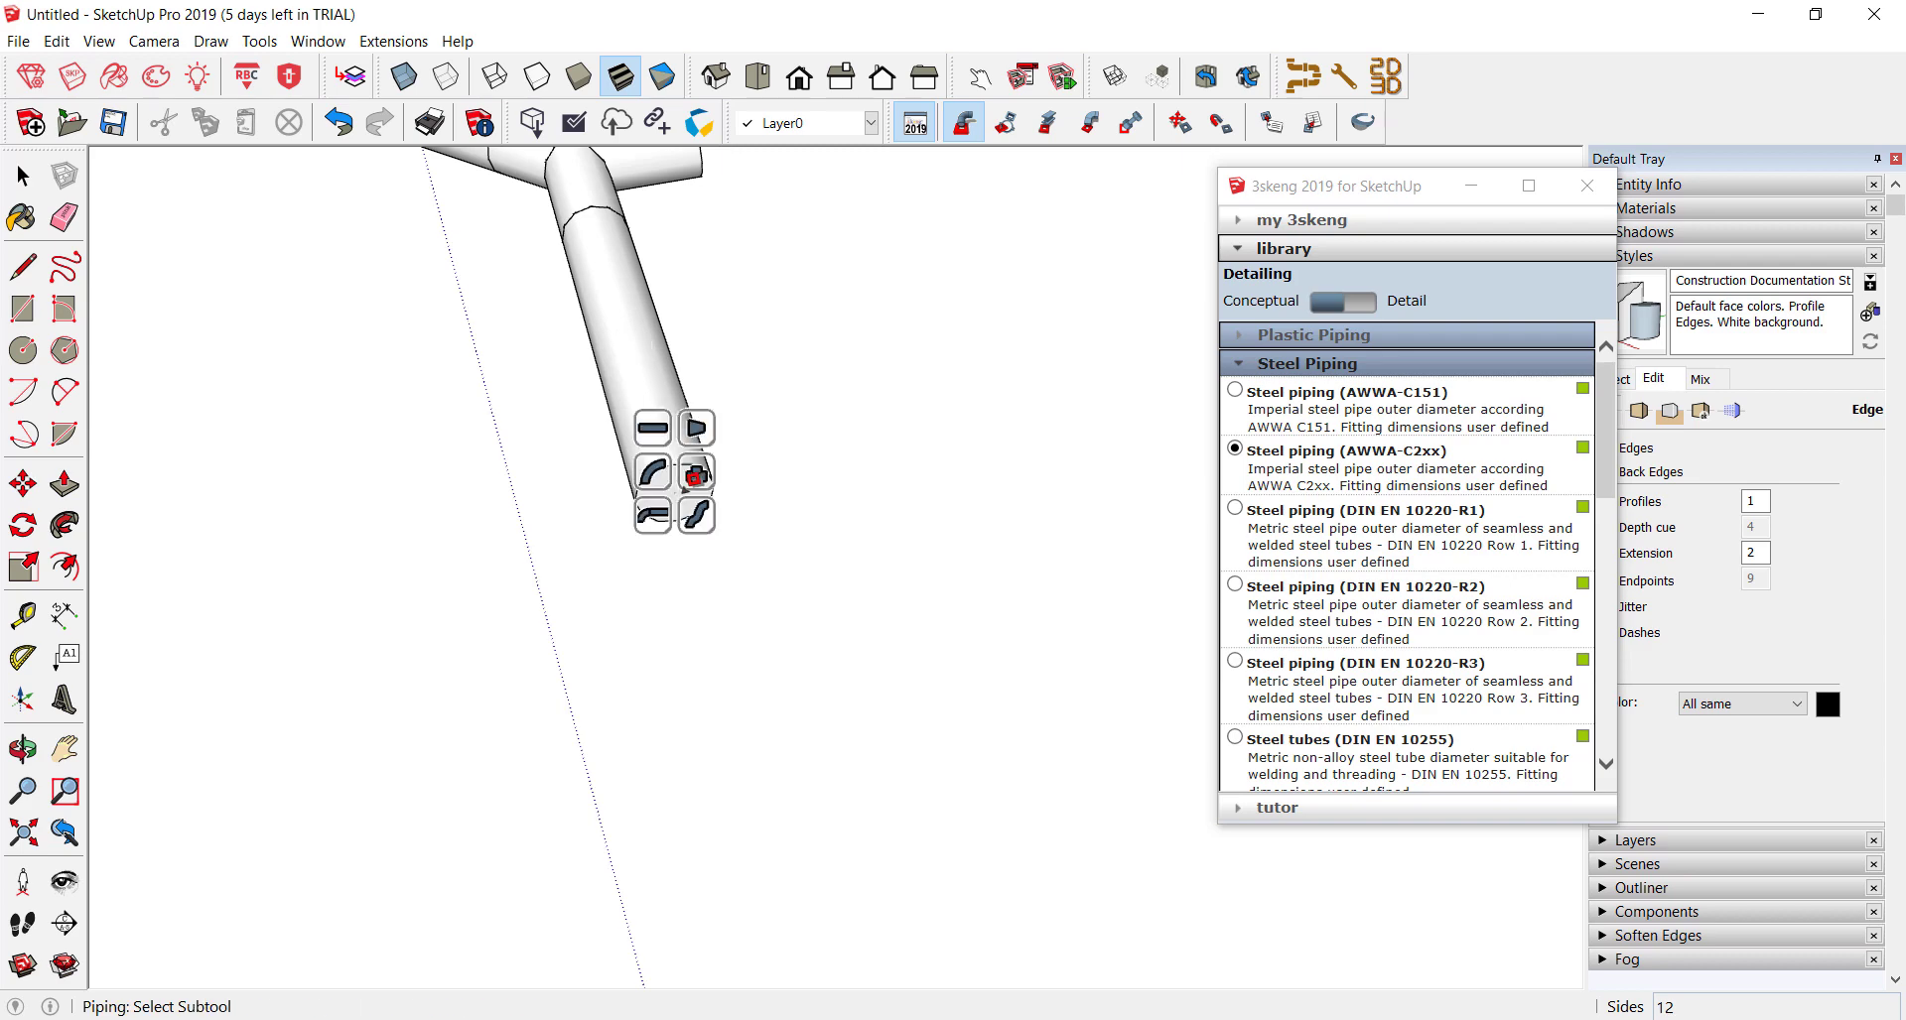
click(671, 473)
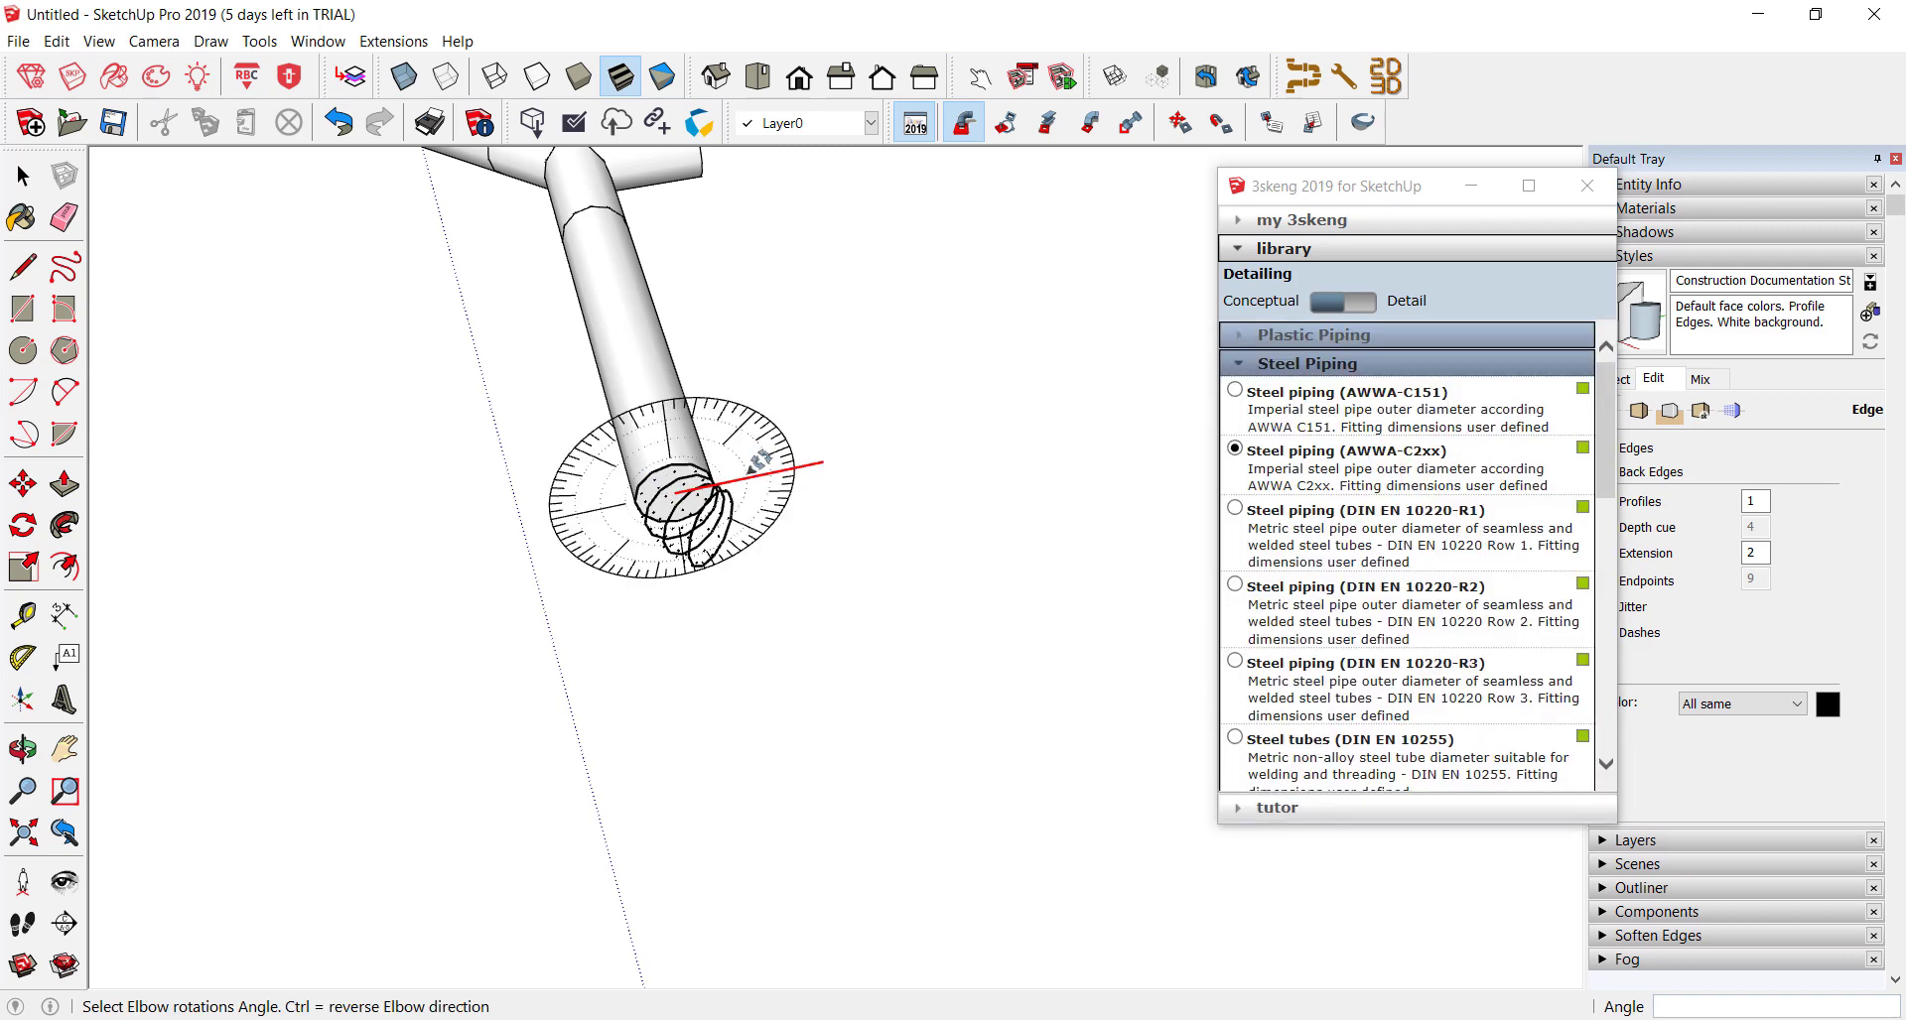
click(778, 457)
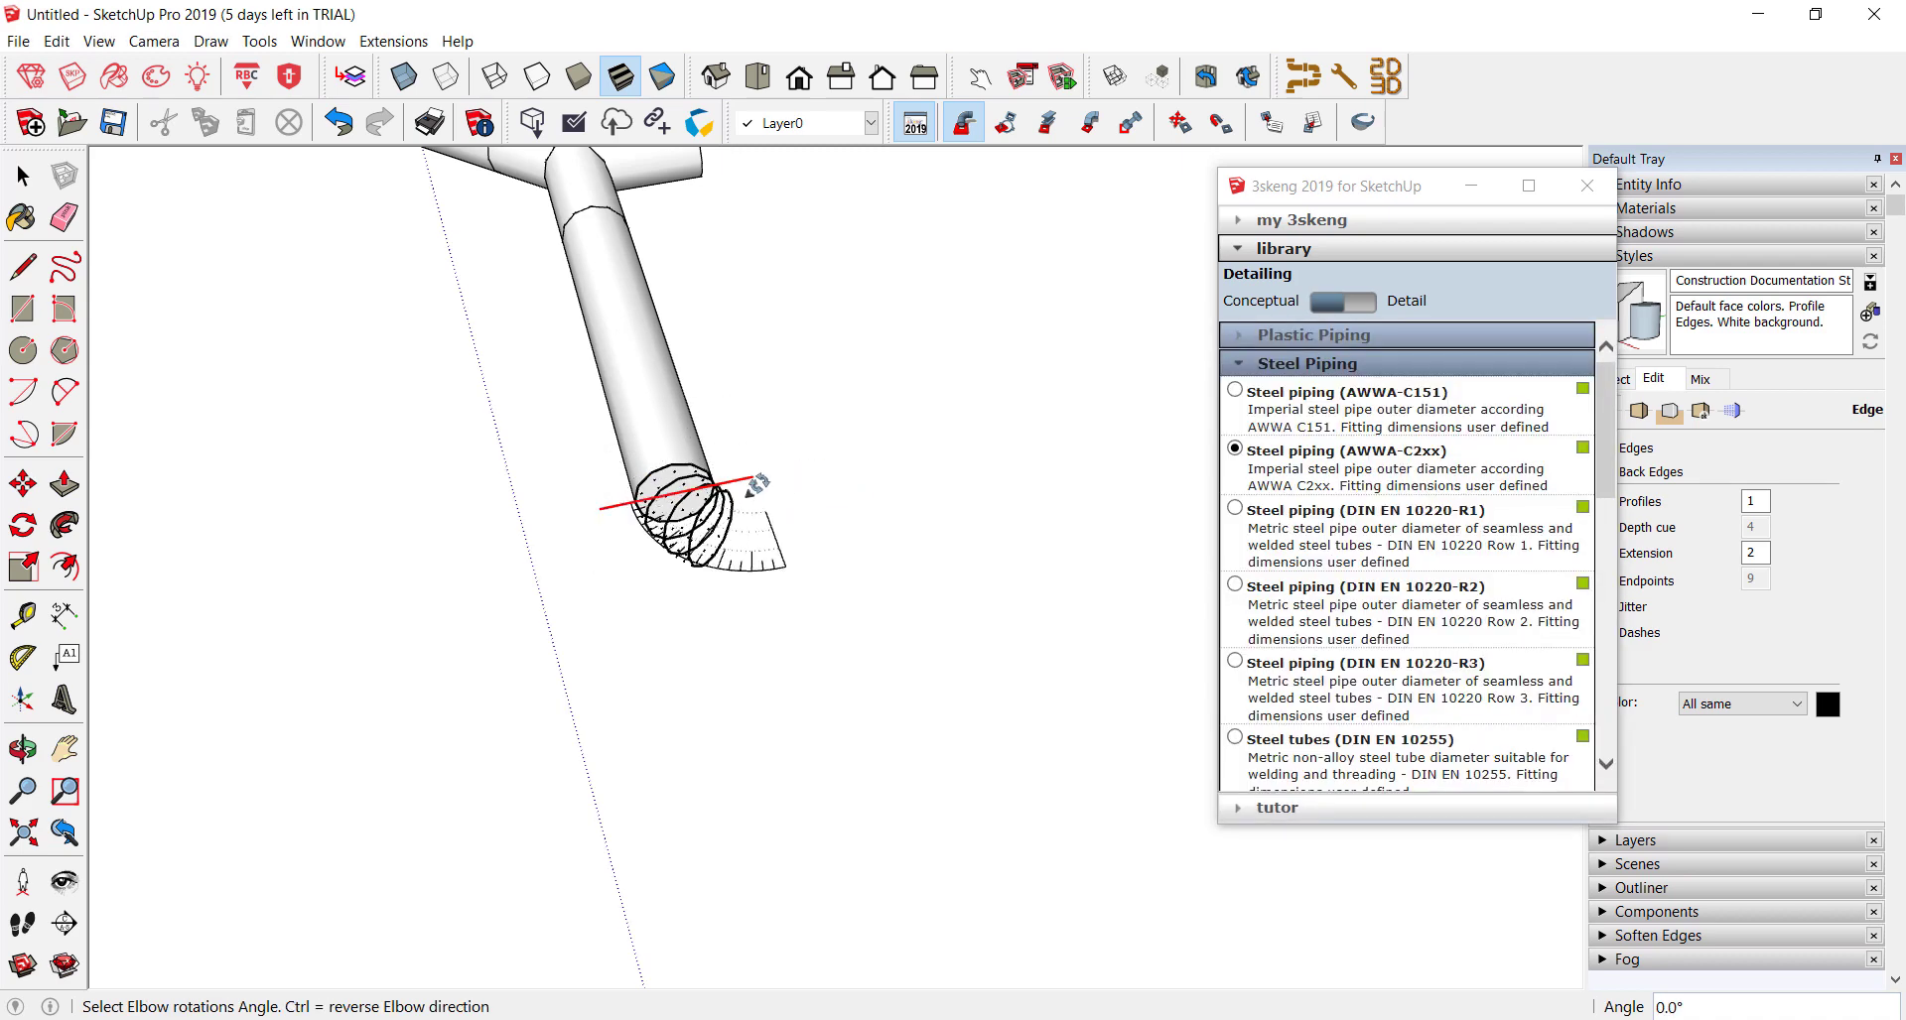
middle_drag(708, 526, 681, 626)
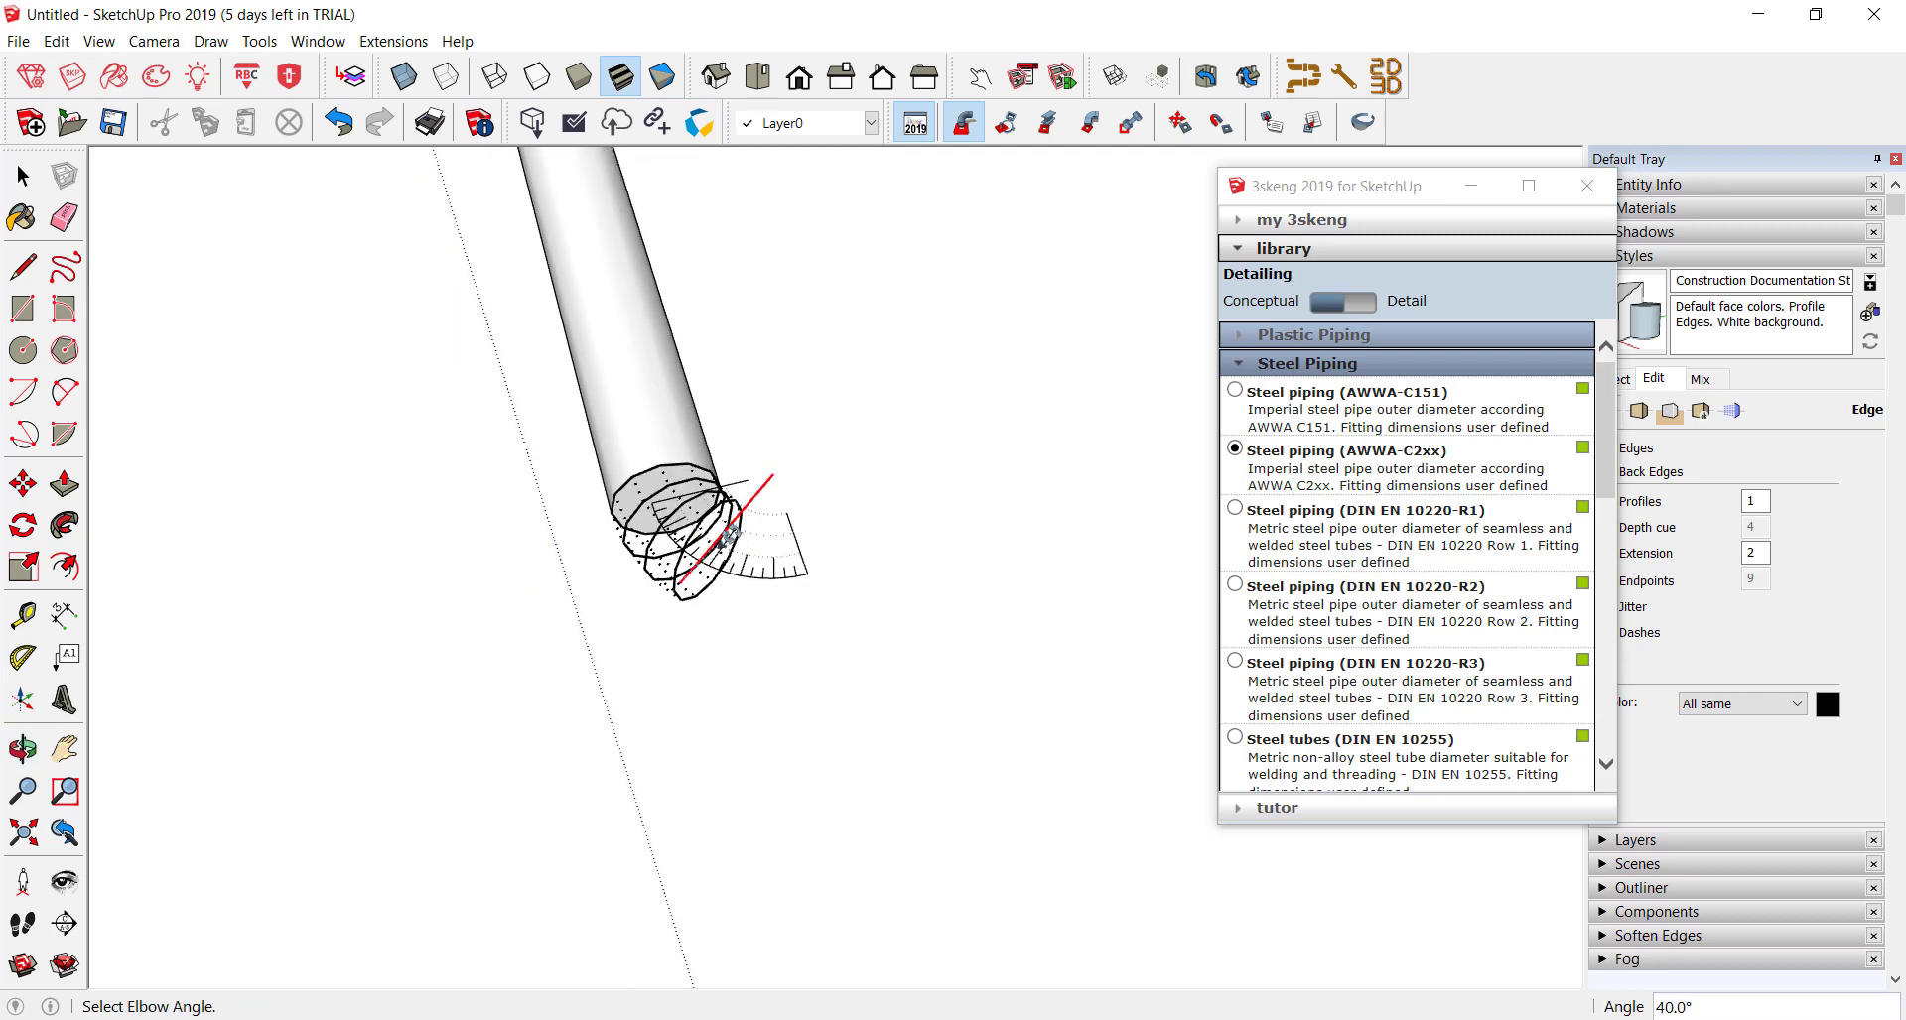
click(730, 537)
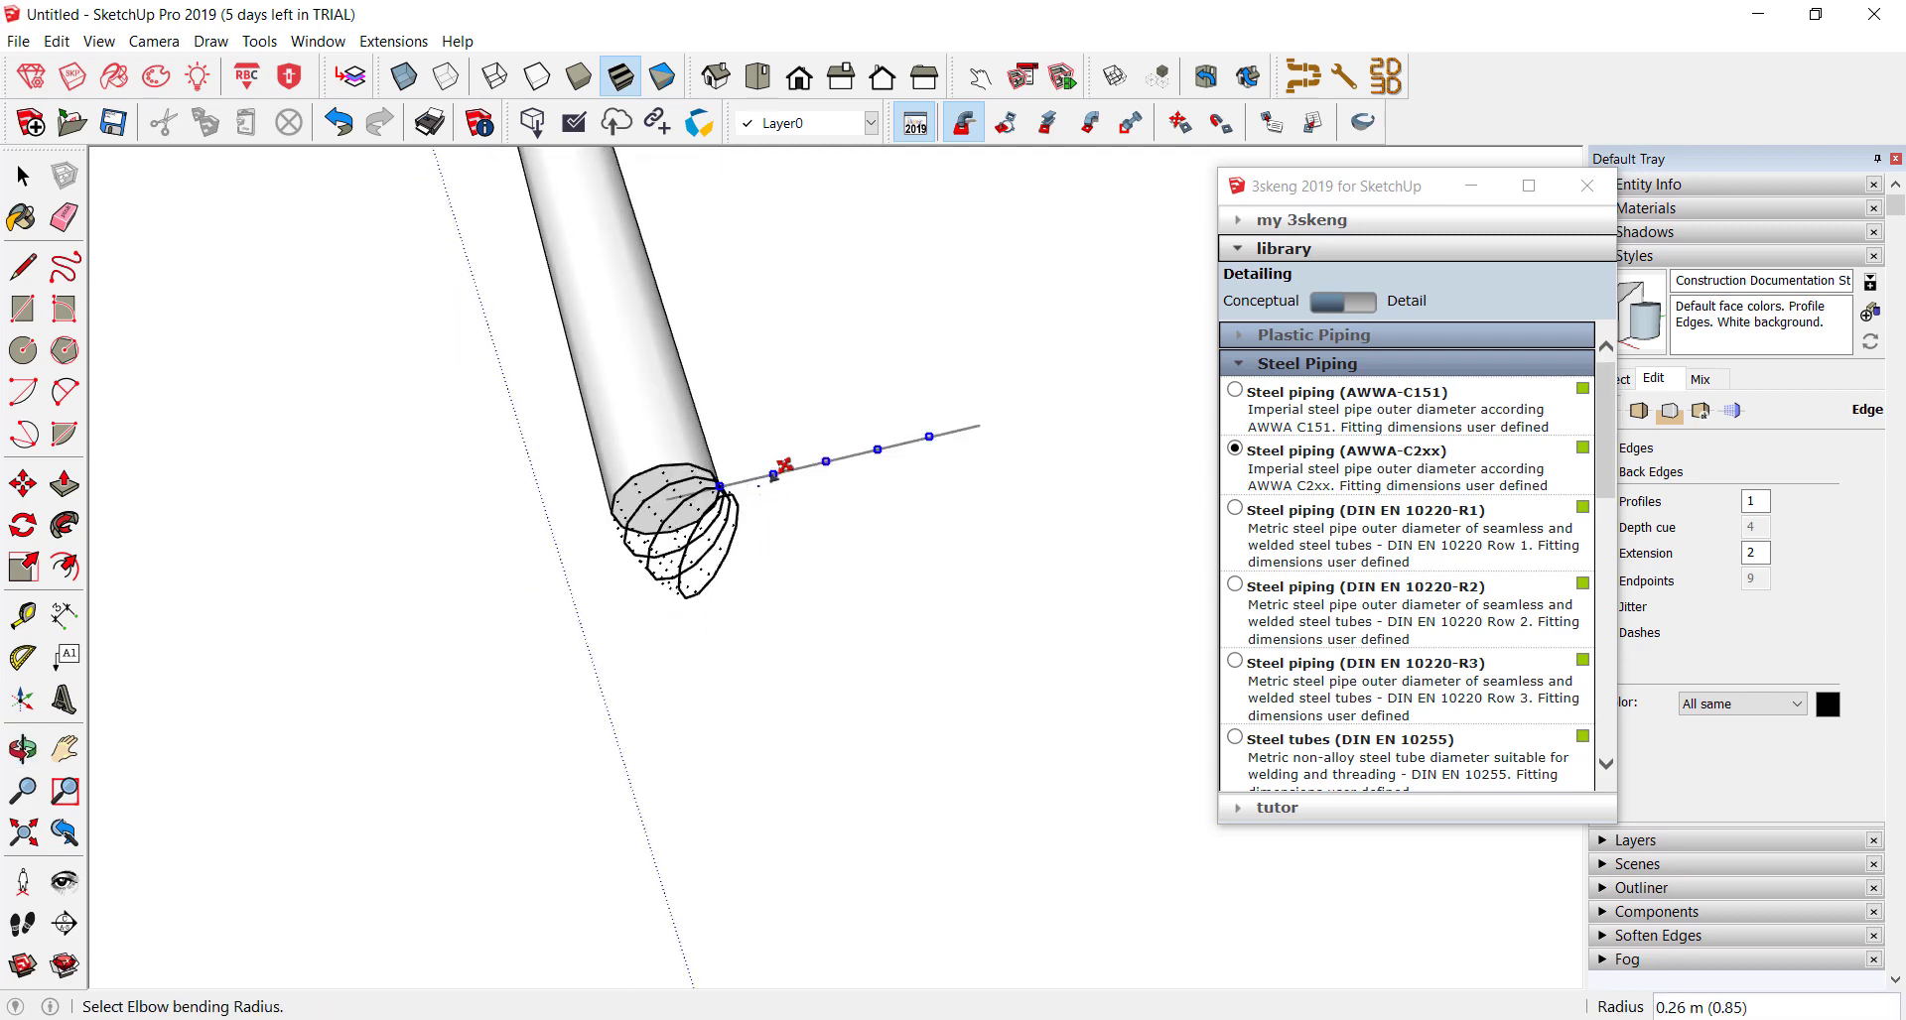
click(789, 461)
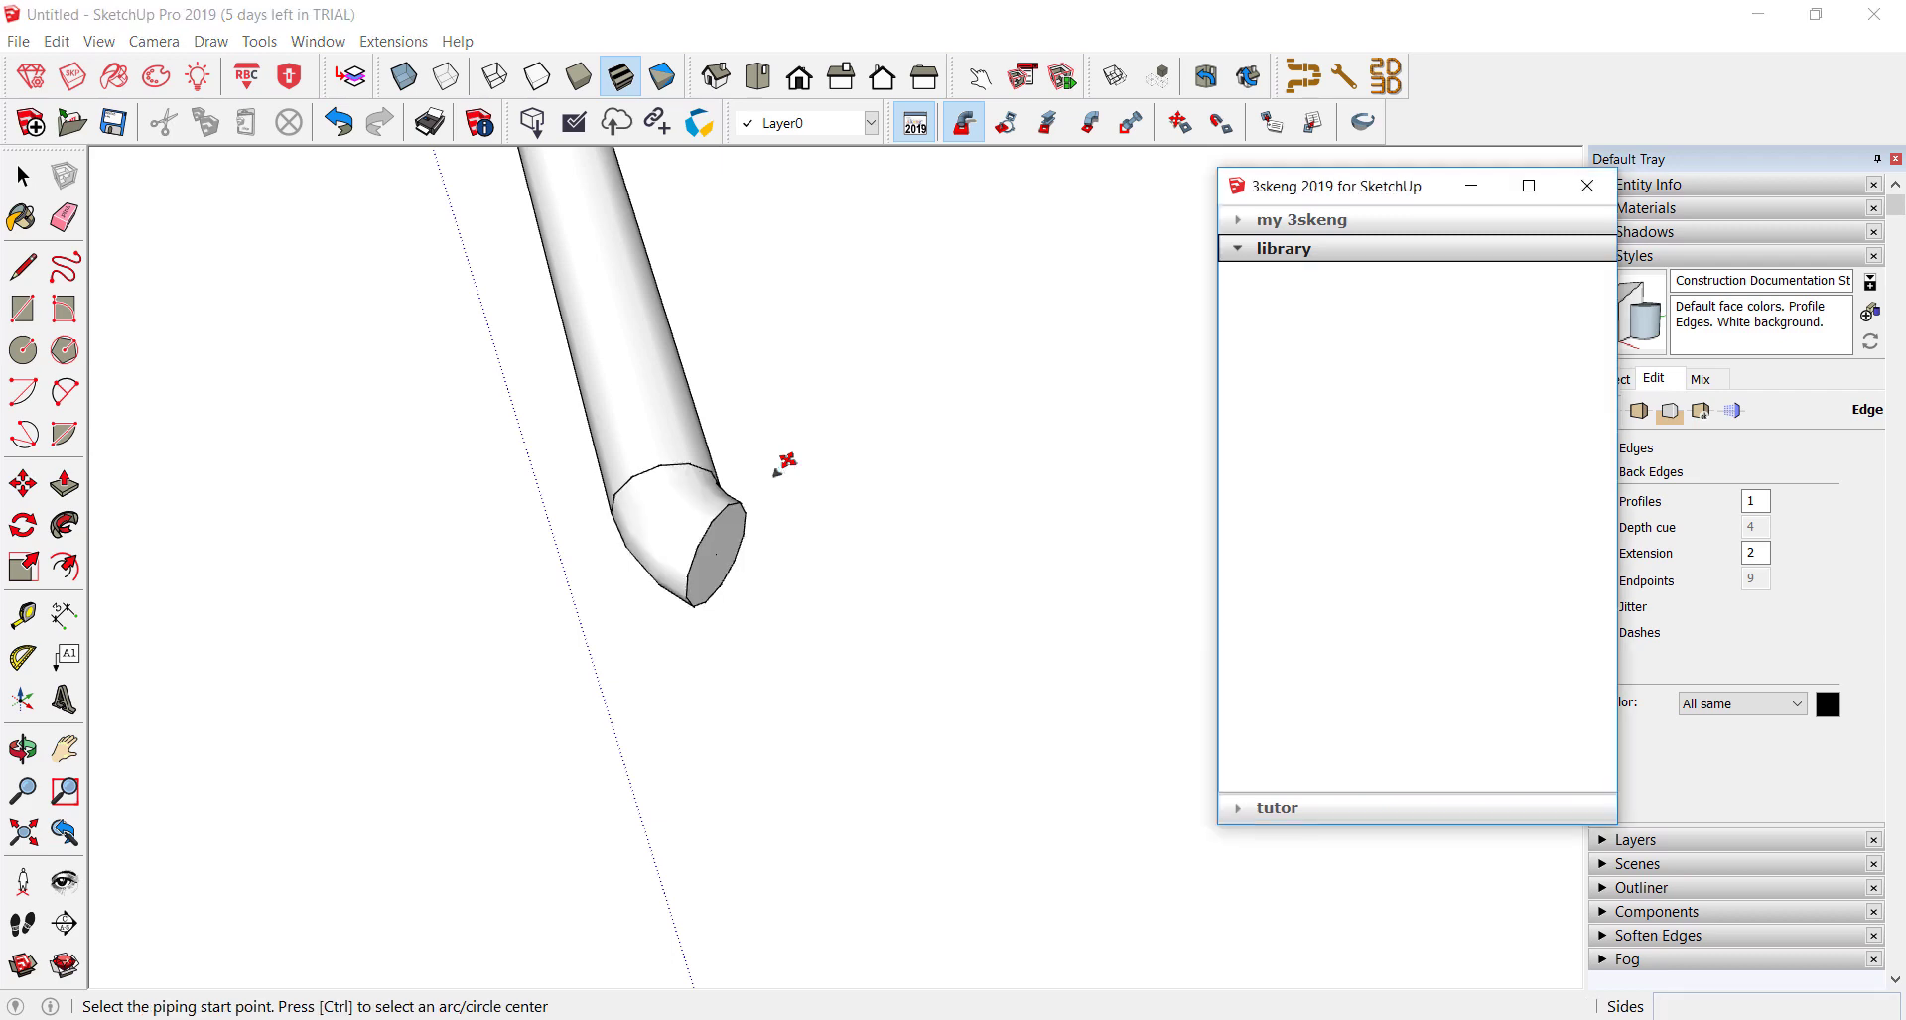
scroll(655, 496, down, 2)
scroll(655, 496, down, 1)
- Draw a straight pipe run out from the elbow's free end
click(657, 510)
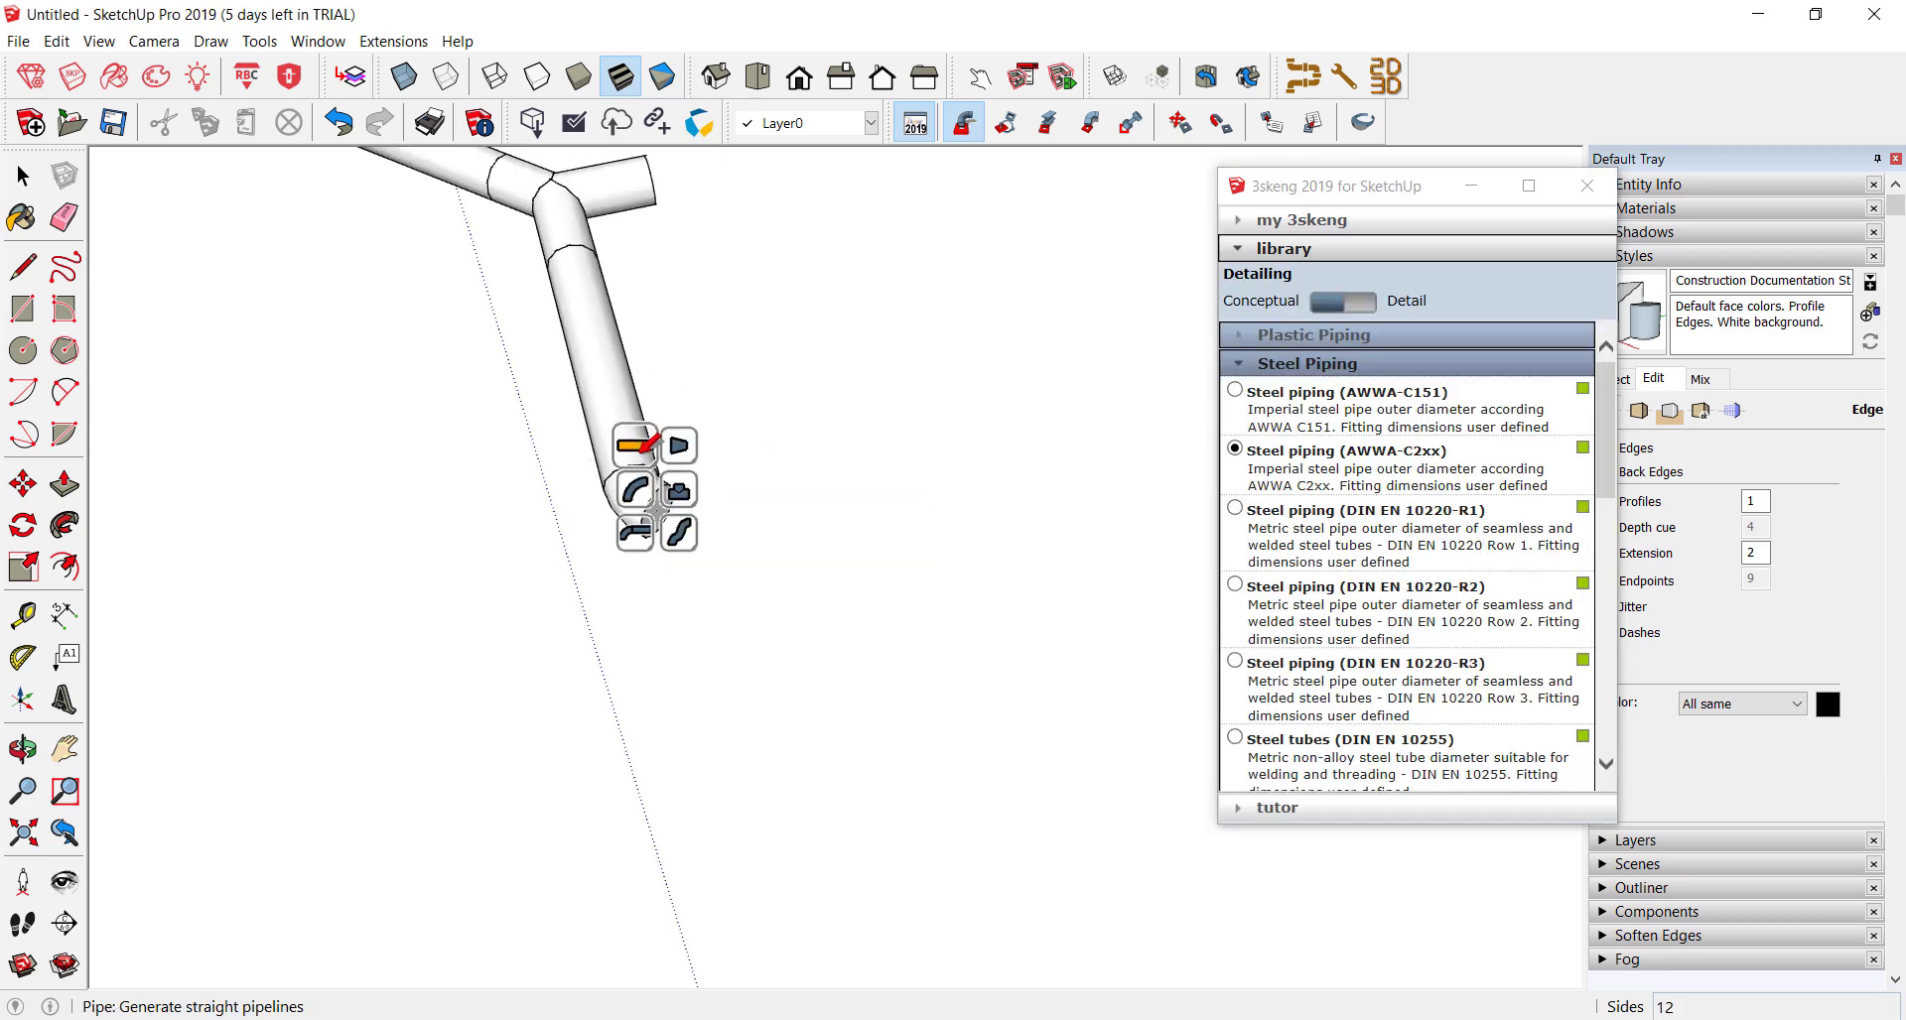
click(1067, 685)
scroll(870, 480, down, 1)
scroll(870, 481, down, 2)
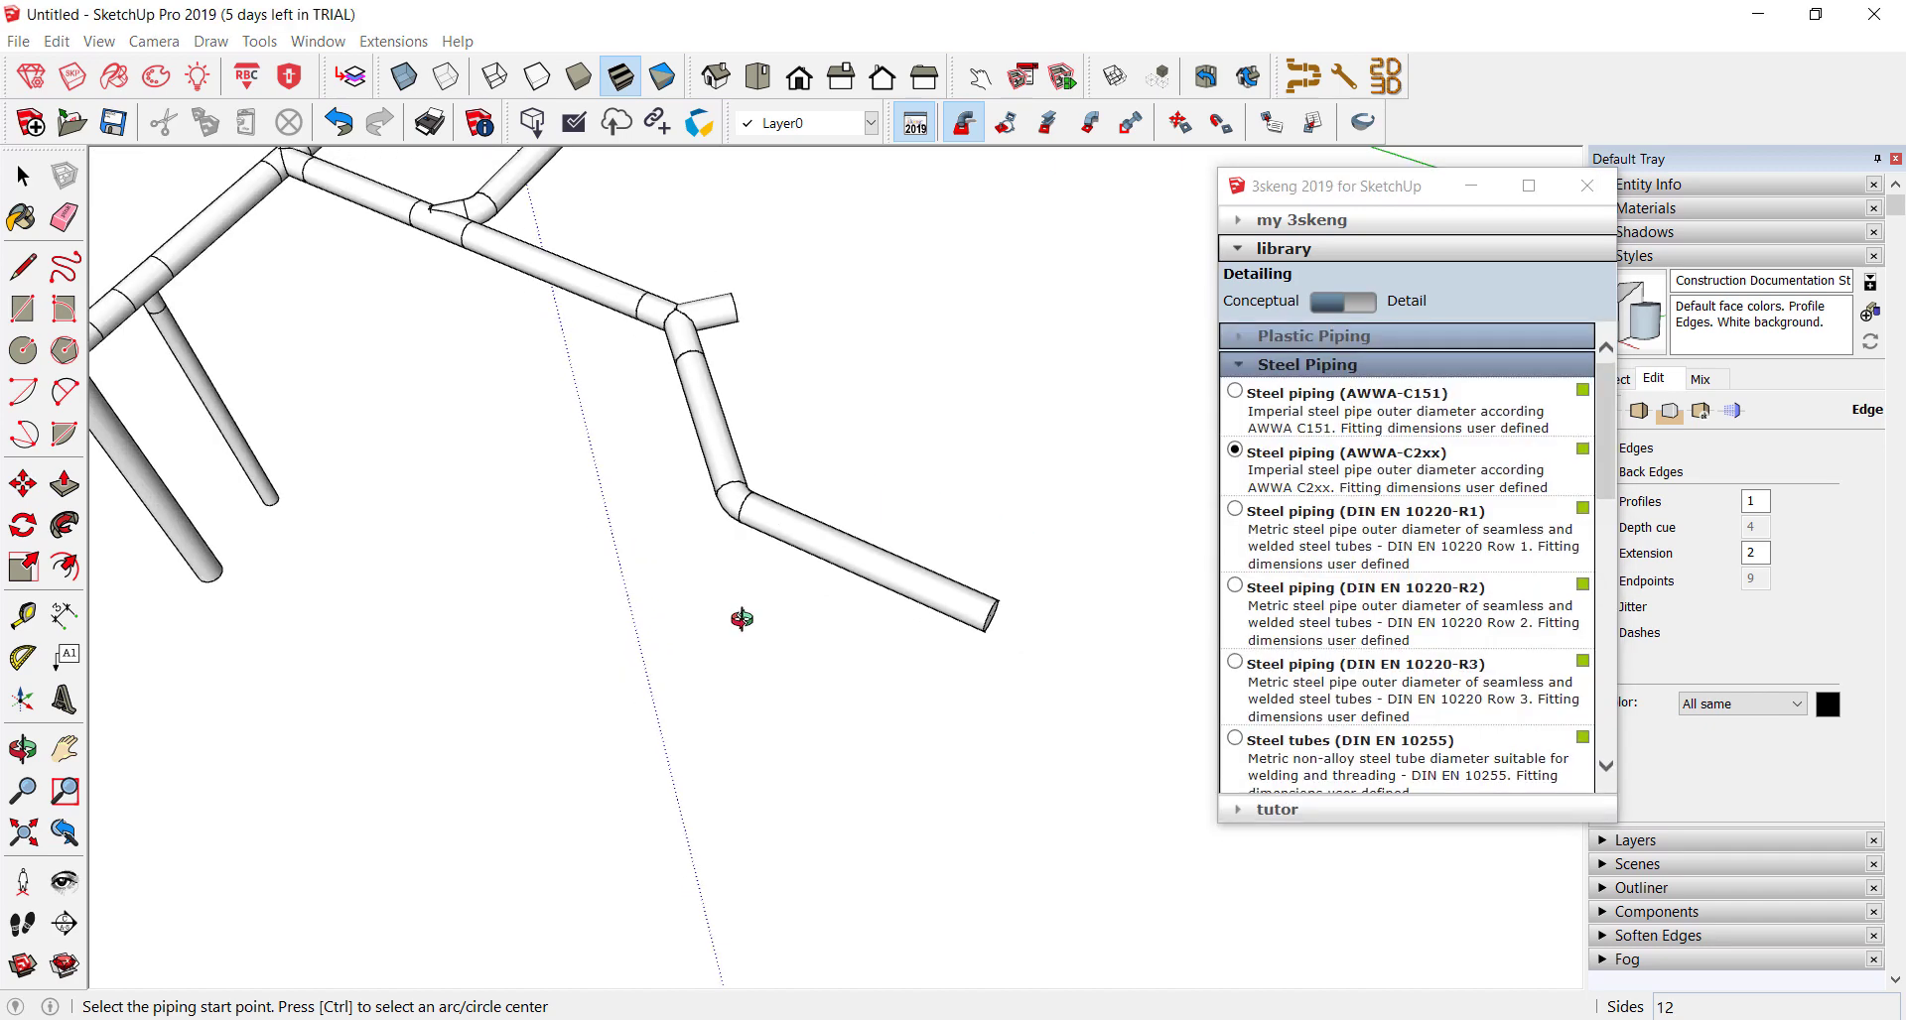
scroll(757, 545, down, 1)
- Exit the pipe tool and select the lower-left pipe segment
key(space)
mouse_move(758, 545)
middle_down()
mouse_move(553, 586)
mouse_move(851, 385)
mouse_move(504, 451)
middle_up()
drag(511, 496, 672, 670)
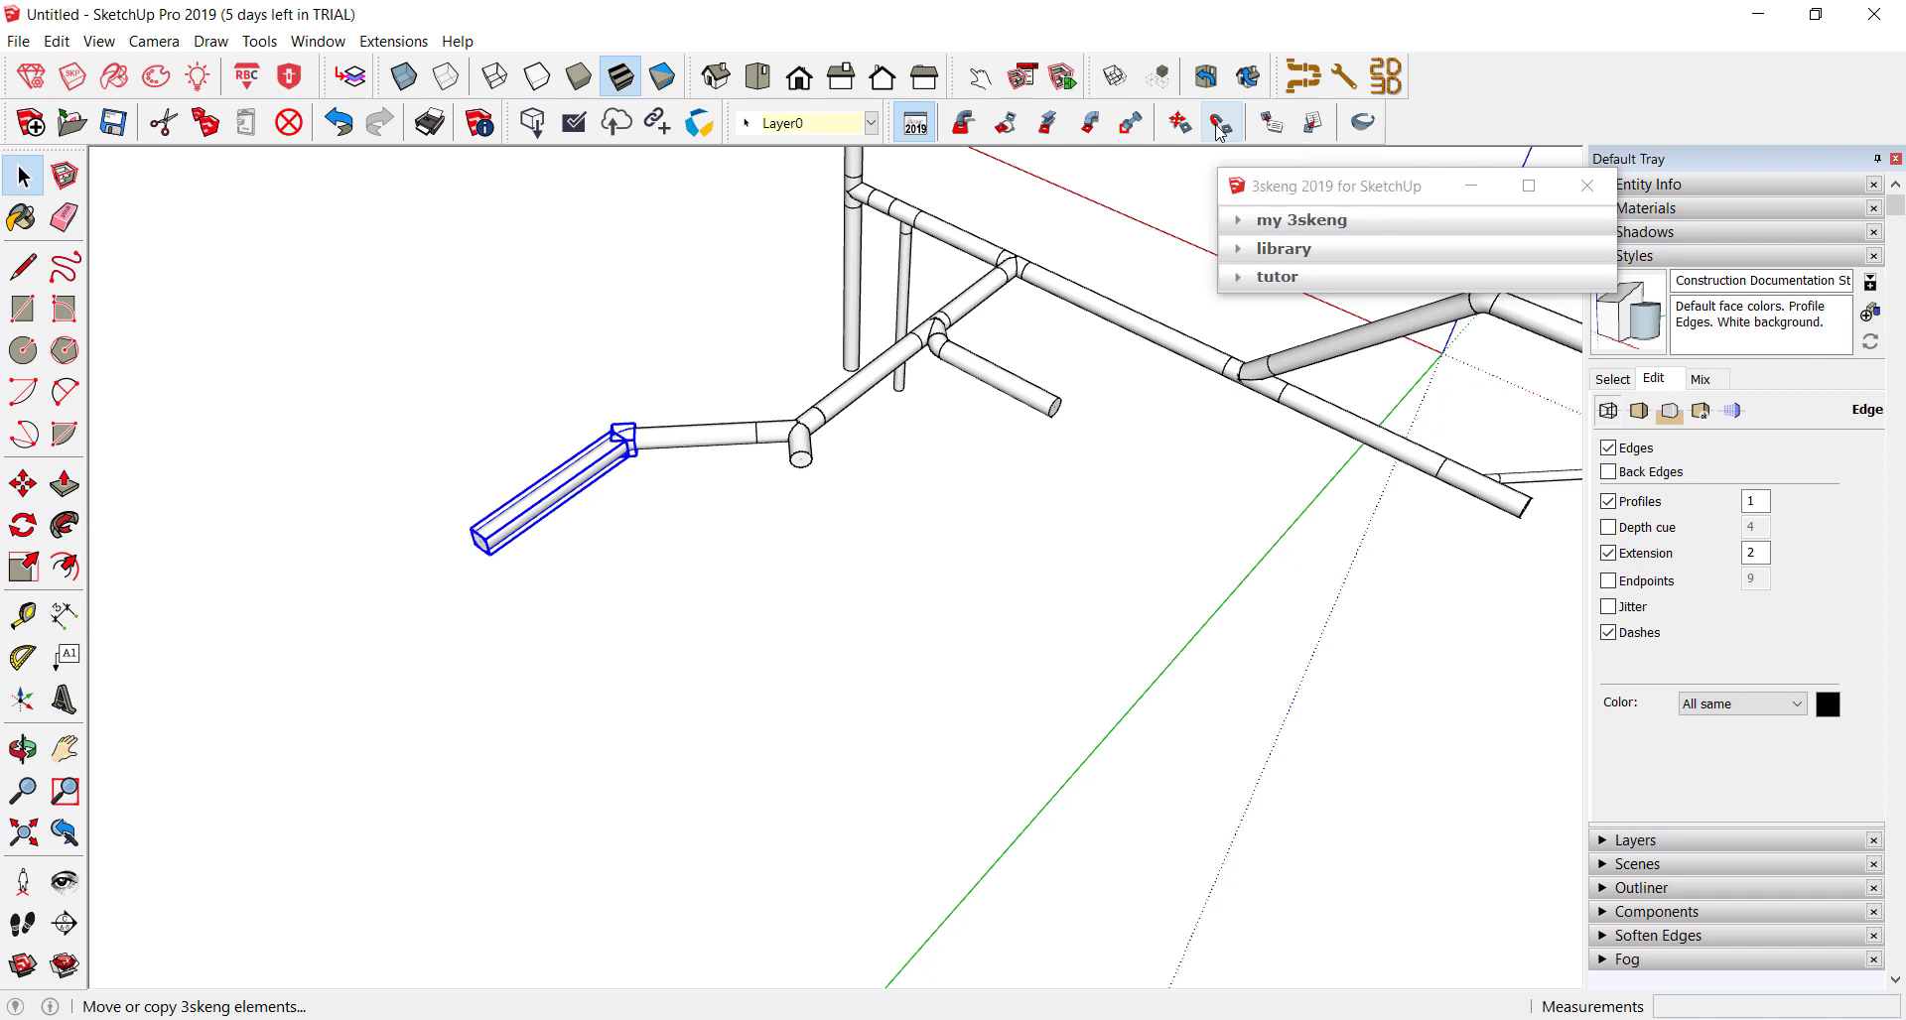
- Copy the selected pipe with 3skeng Connect and attach it to the junction's open end
click(1221, 127)
scroll(715, 476, up, 2)
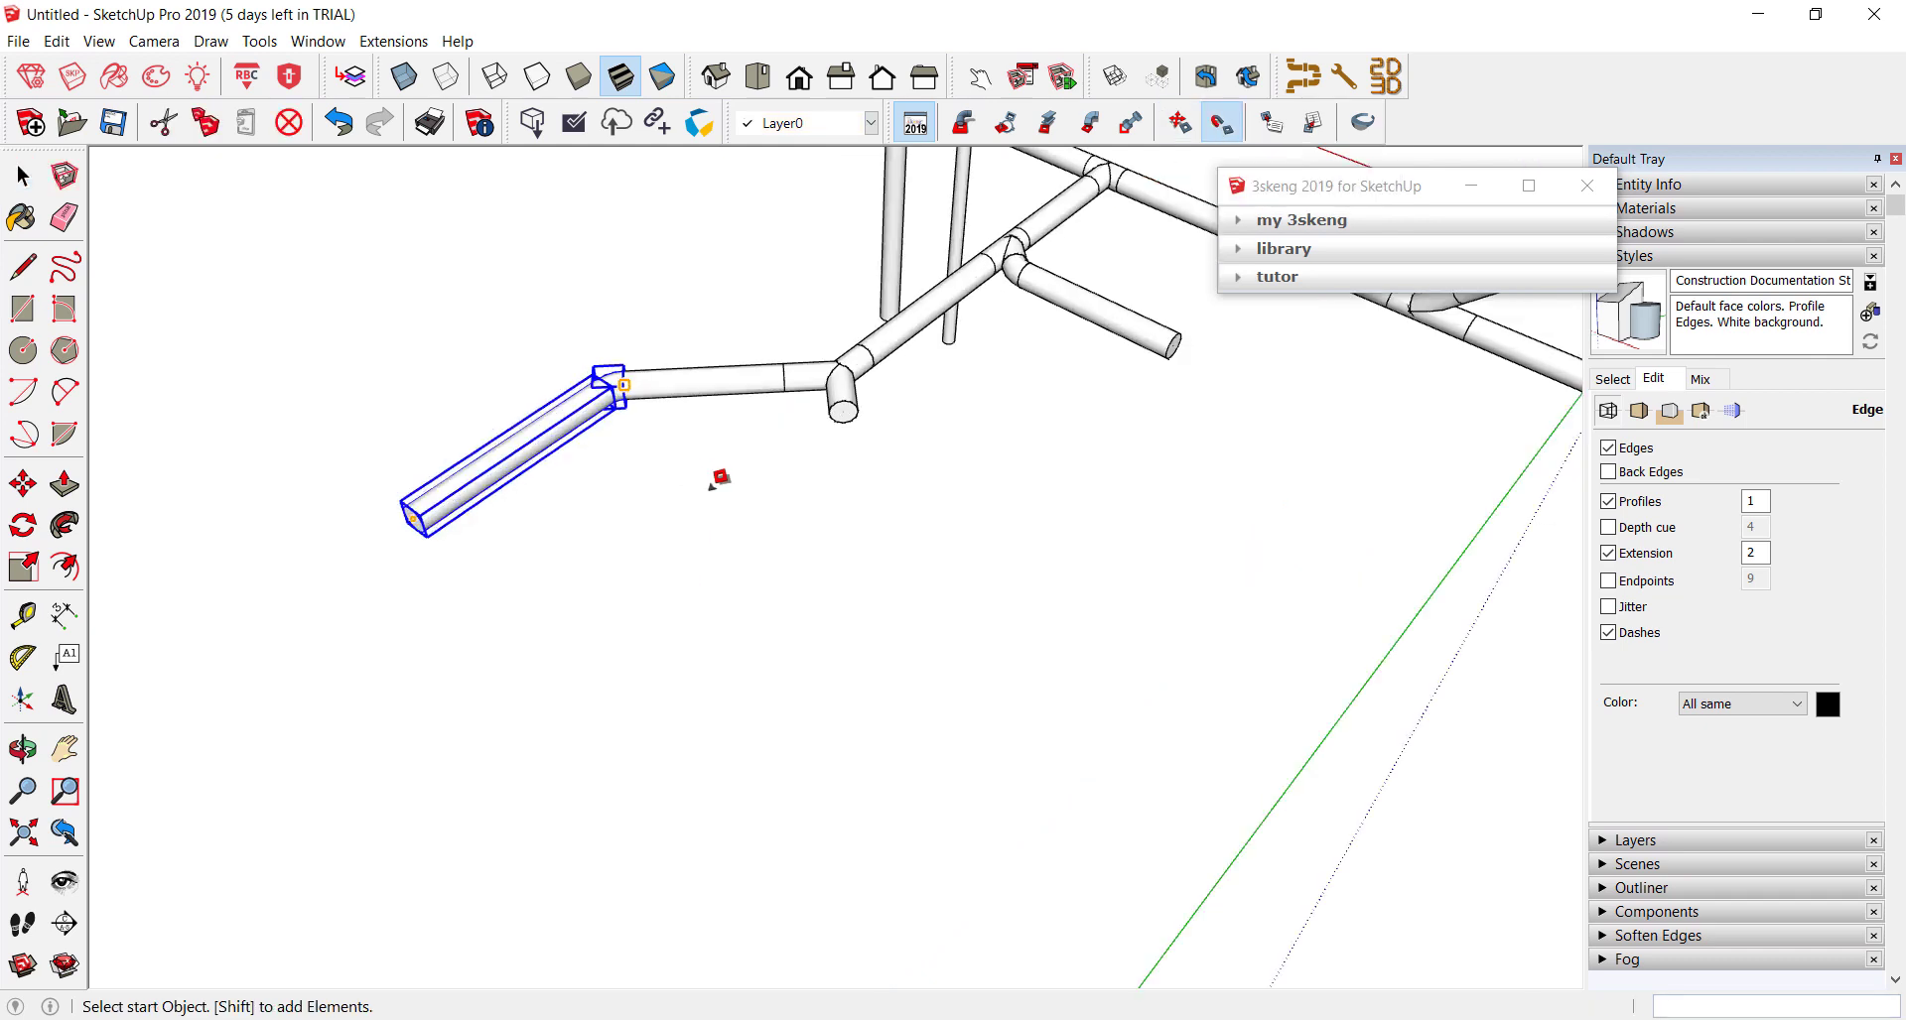
scroll(625, 348, up, 3)
click(597, 351)
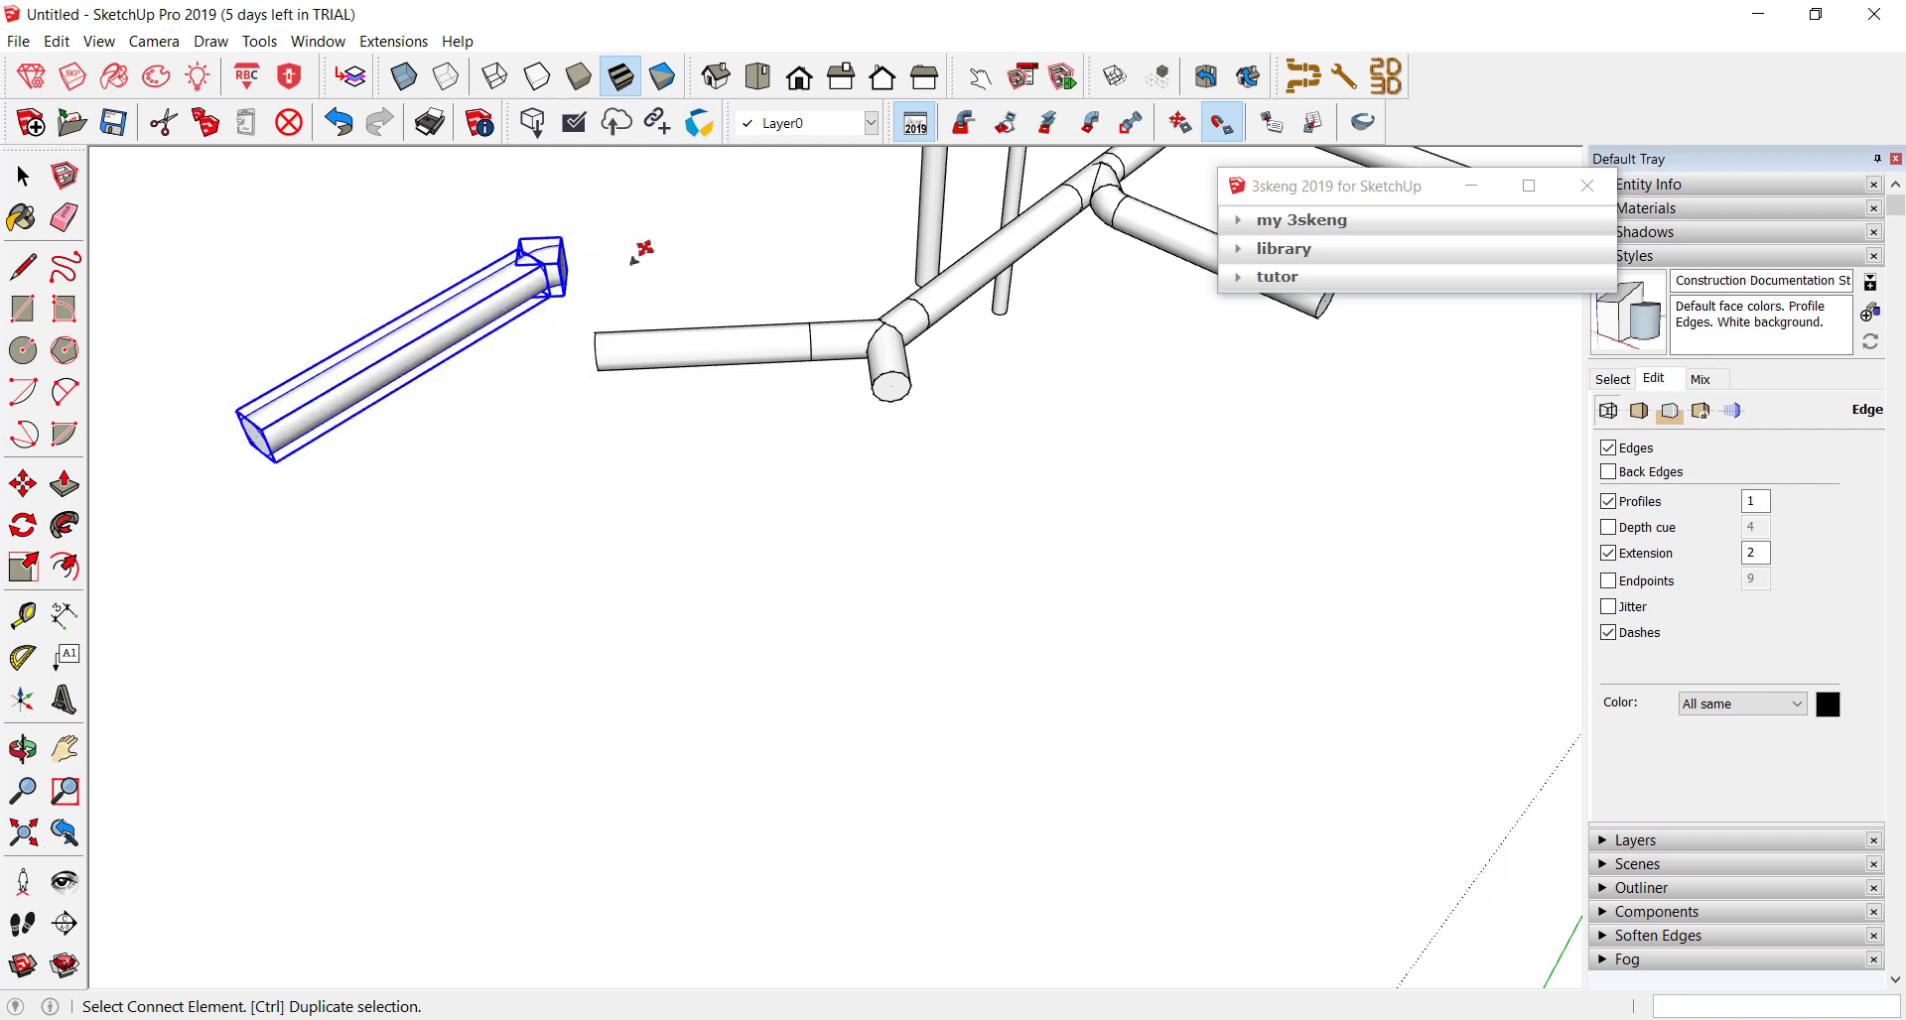
scroll(638, 256, down, 2)
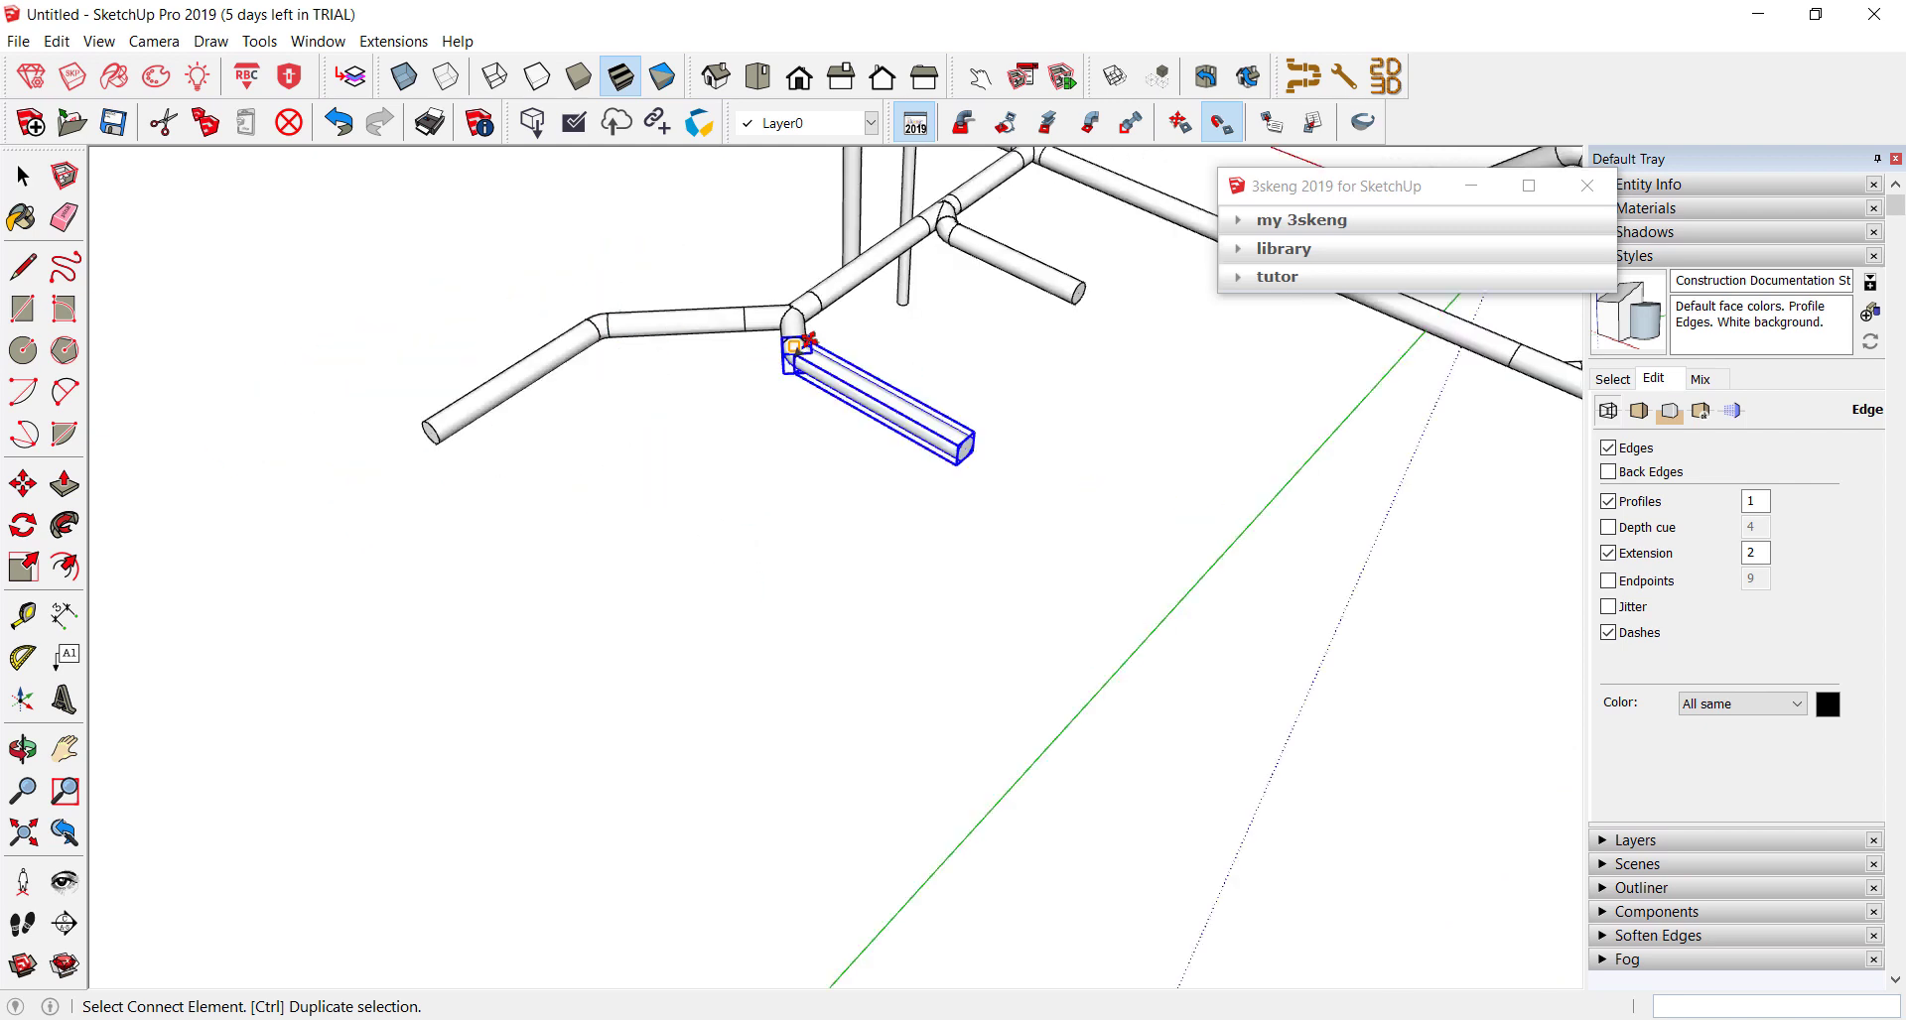
scroll(809, 352, up, 2)
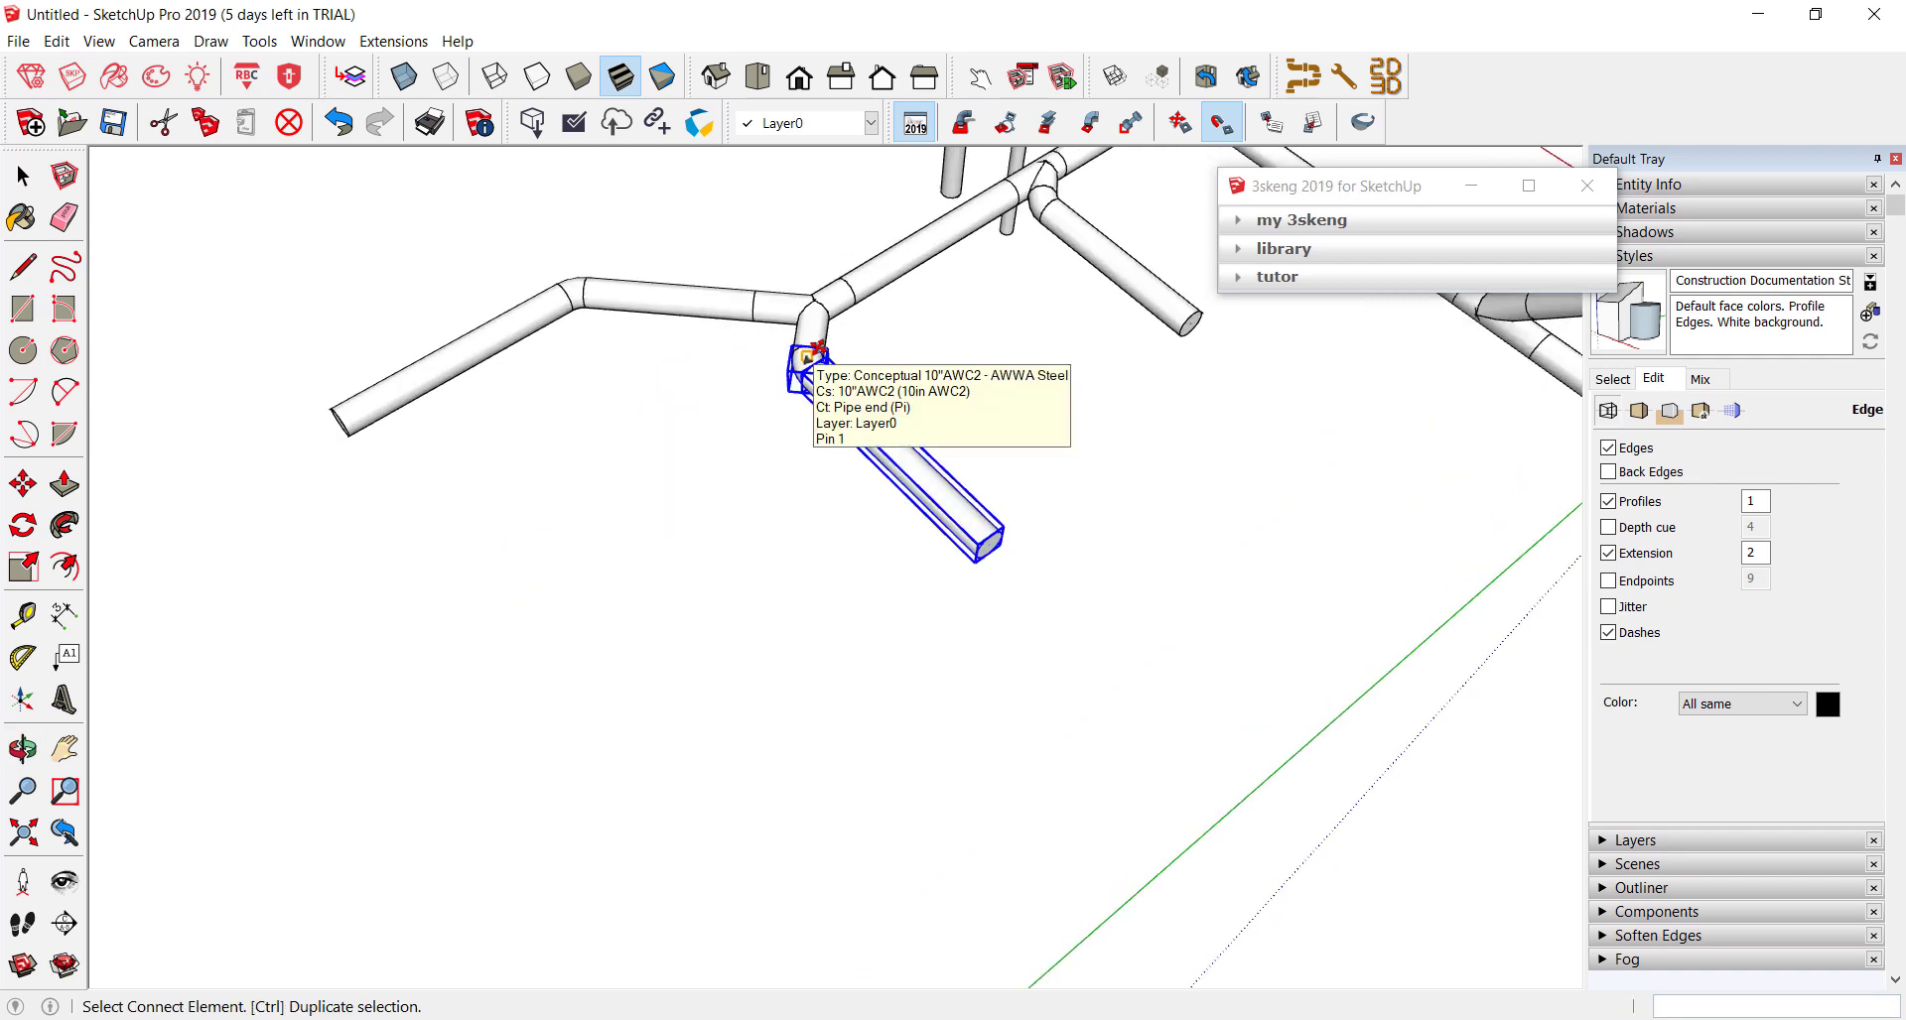
click(816, 350)
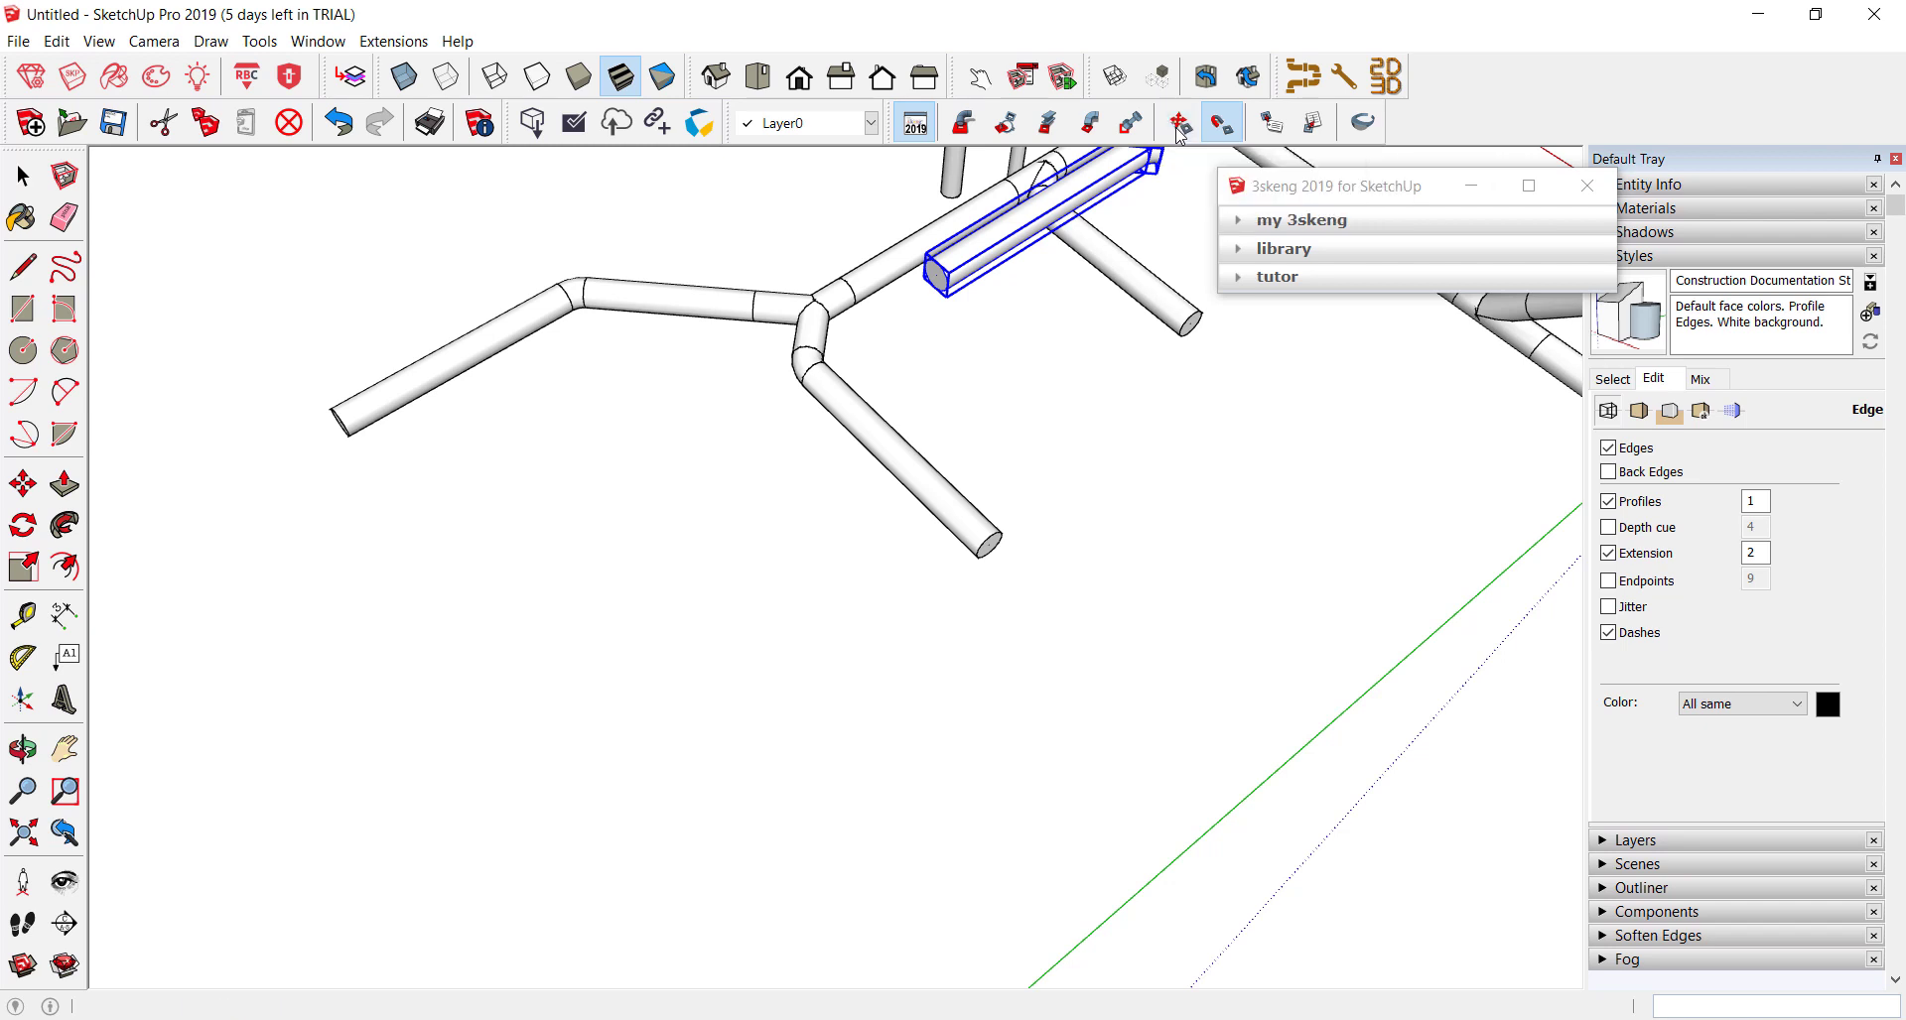
key(Escape)
mouse_move(748, 501)
middle_down()
mouse_move(808, 646)
mouse_move(898, 506)
middle_up()
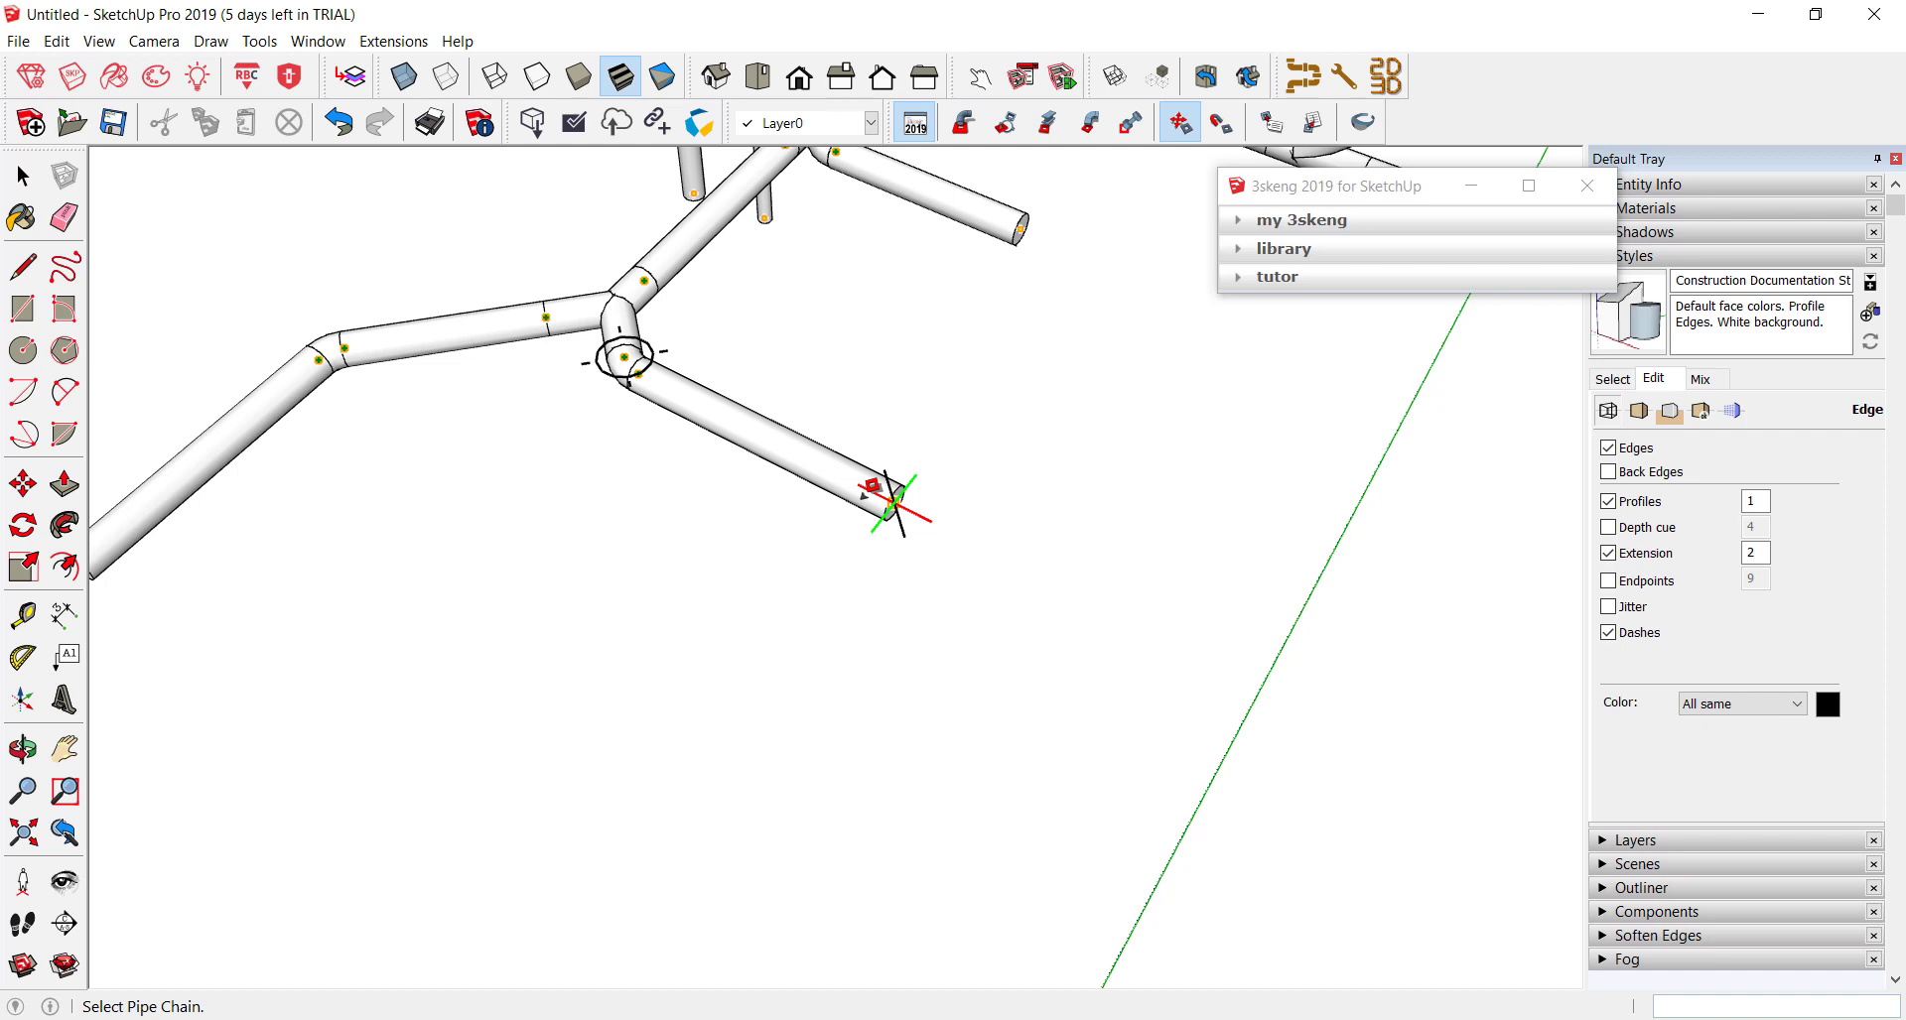
- Rotate the copied branch pipe to point right, then erase it down to a short stub
click(893, 504)
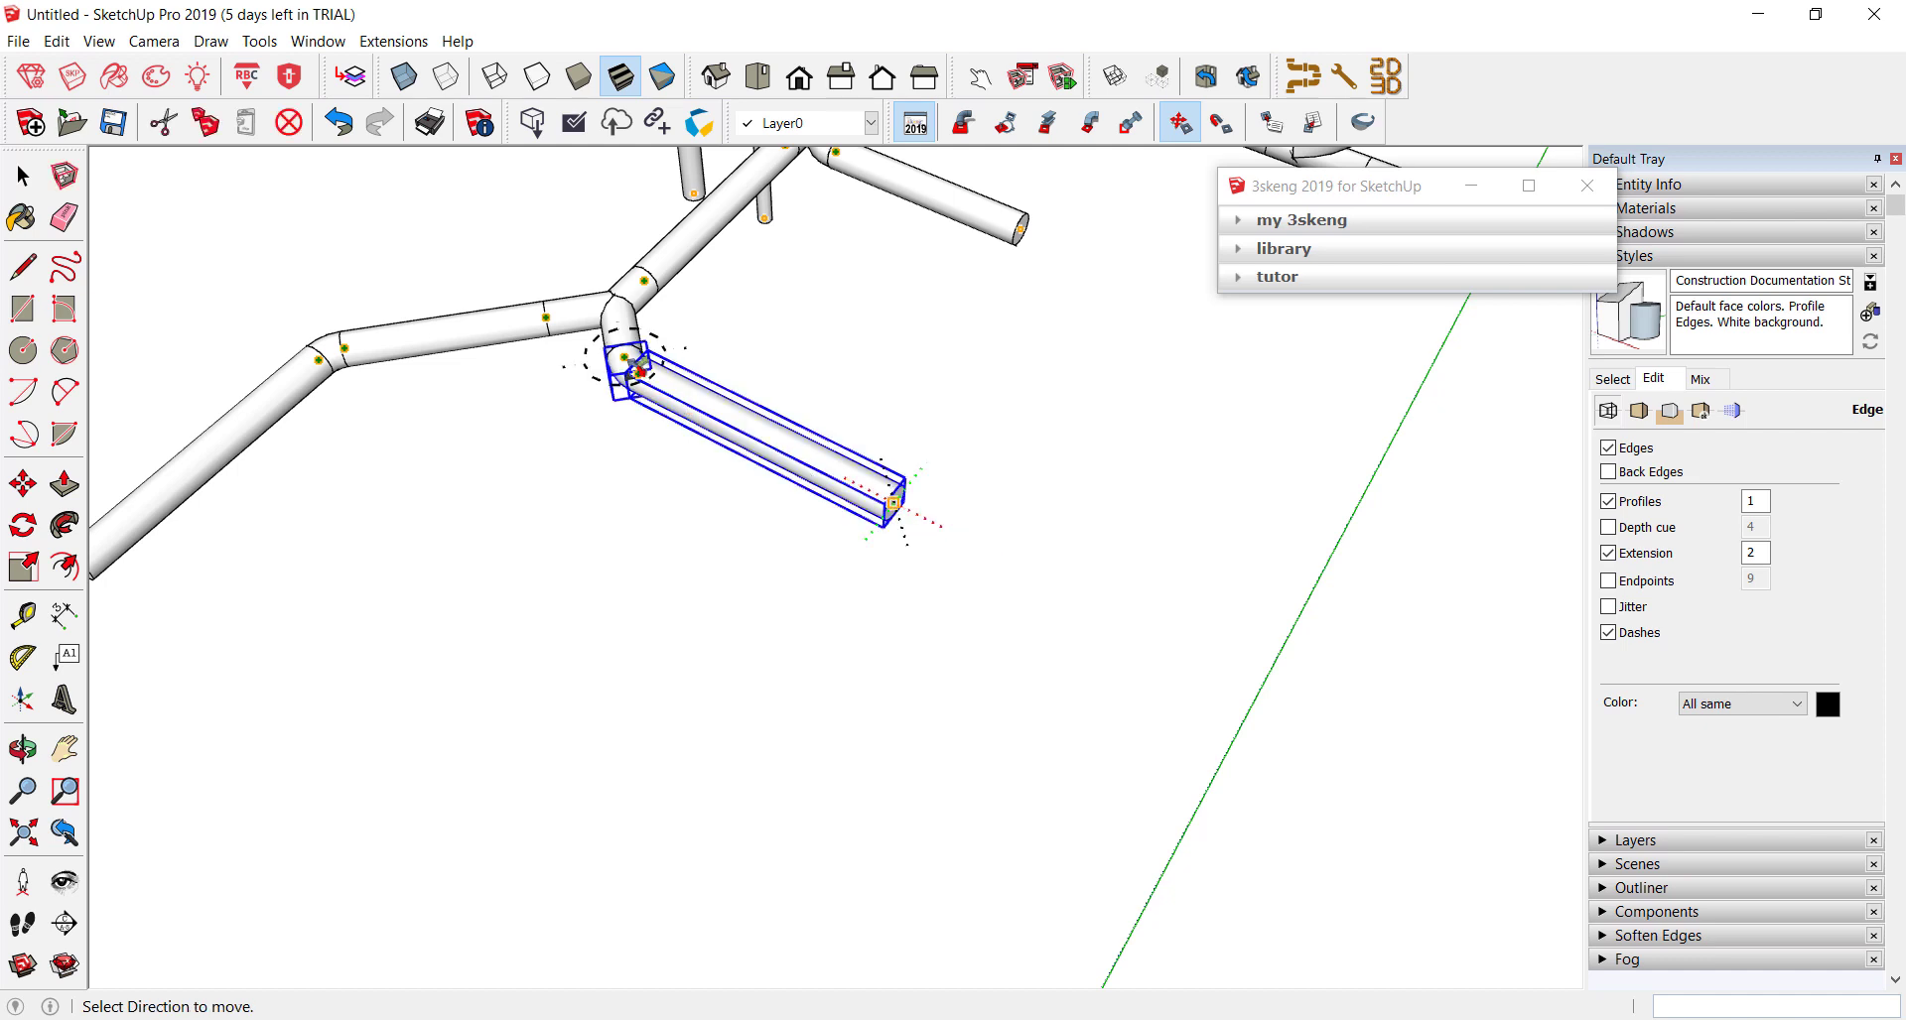
click(635, 368)
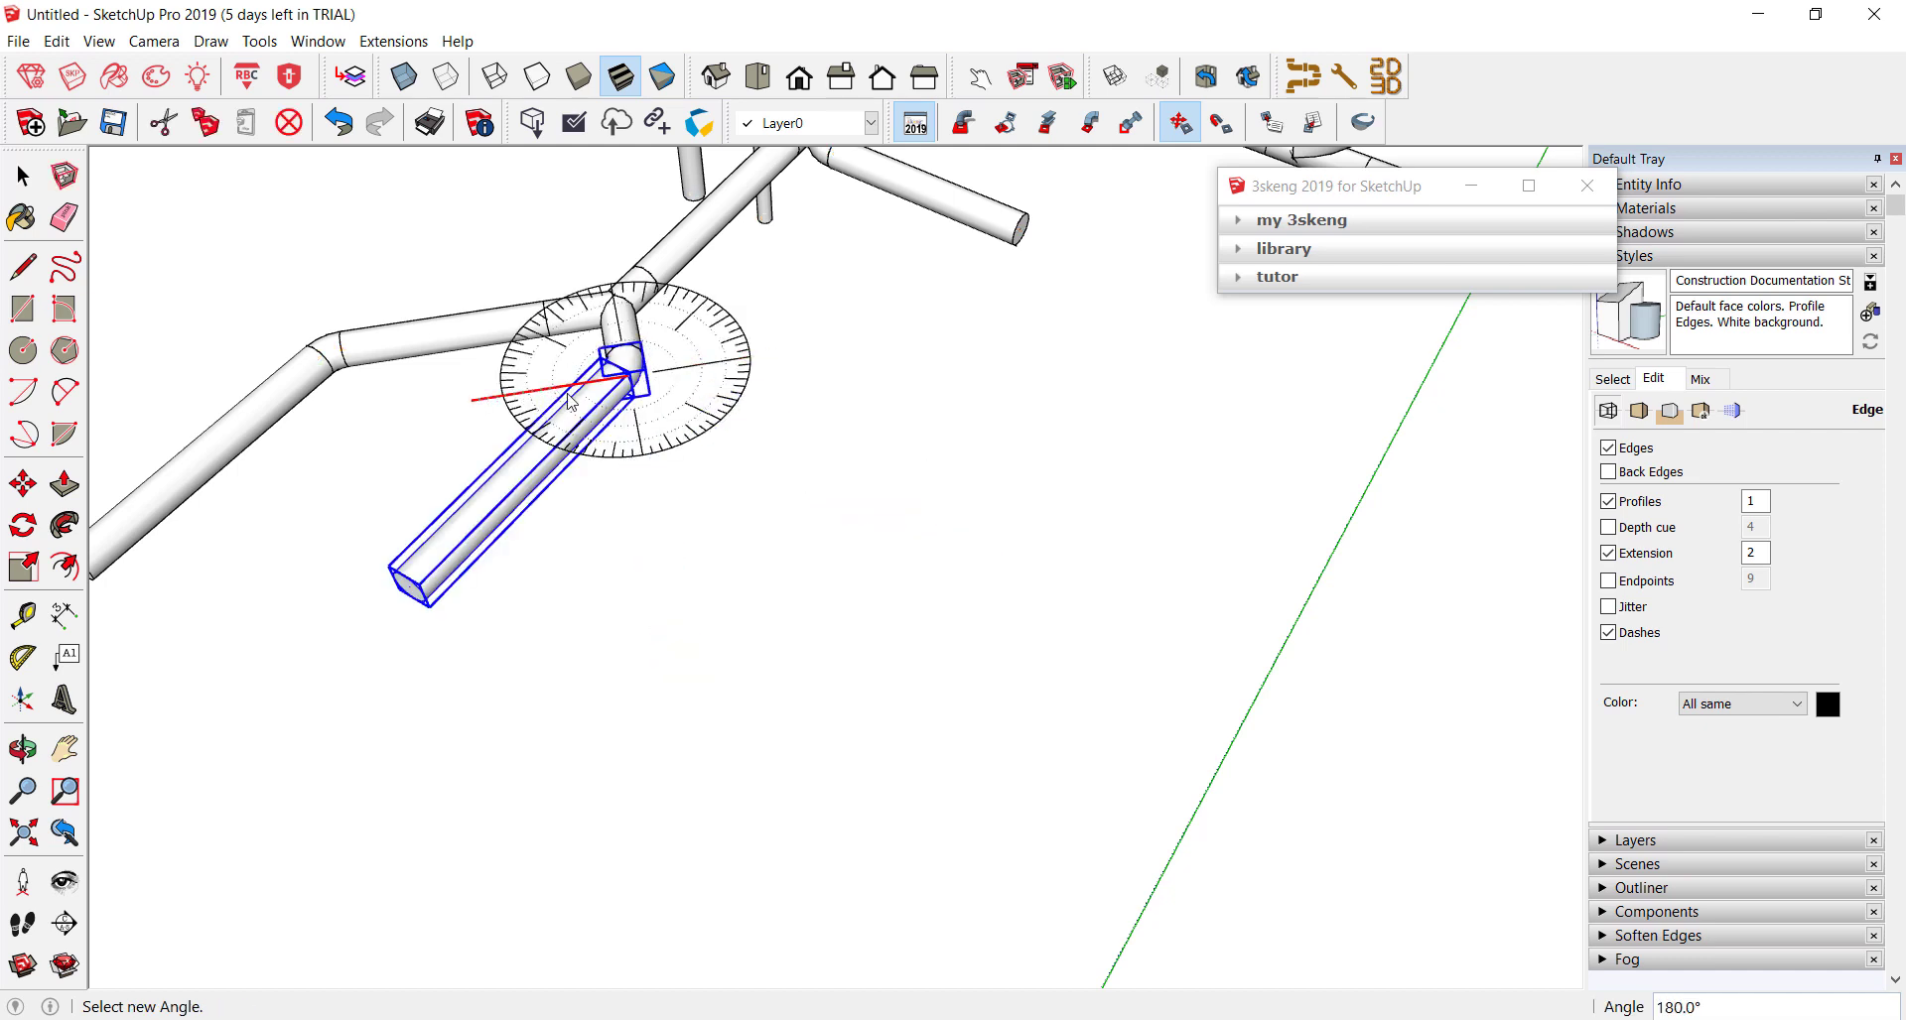
mouse_move(571, 400)
middle_down()
mouse_move(927, 413)
mouse_move(787, 540)
middle_up()
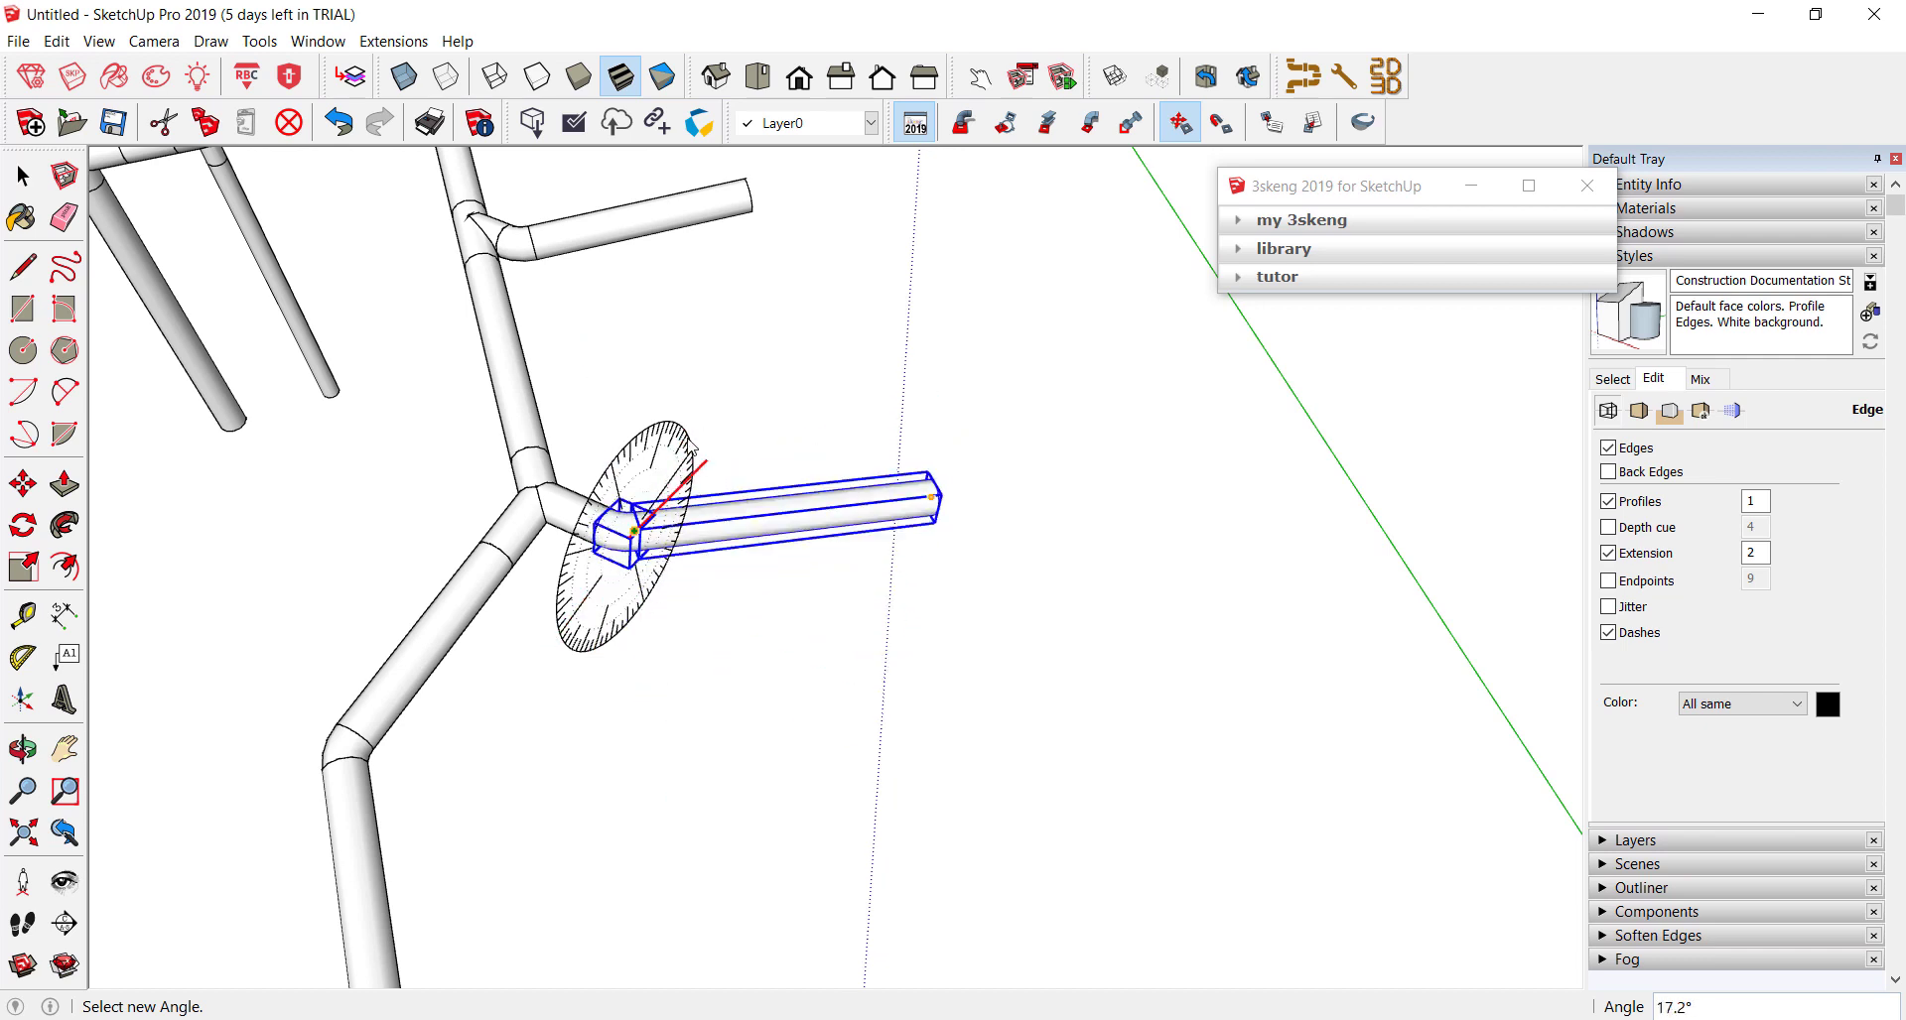
middle_drag(702, 617, 830, 637)
click(873, 496)
mouse_move(885, 468)
middle_down()
mouse_move(891, 549)
mouse_move(616, 536)
mouse_move(792, 498)
middle_up()
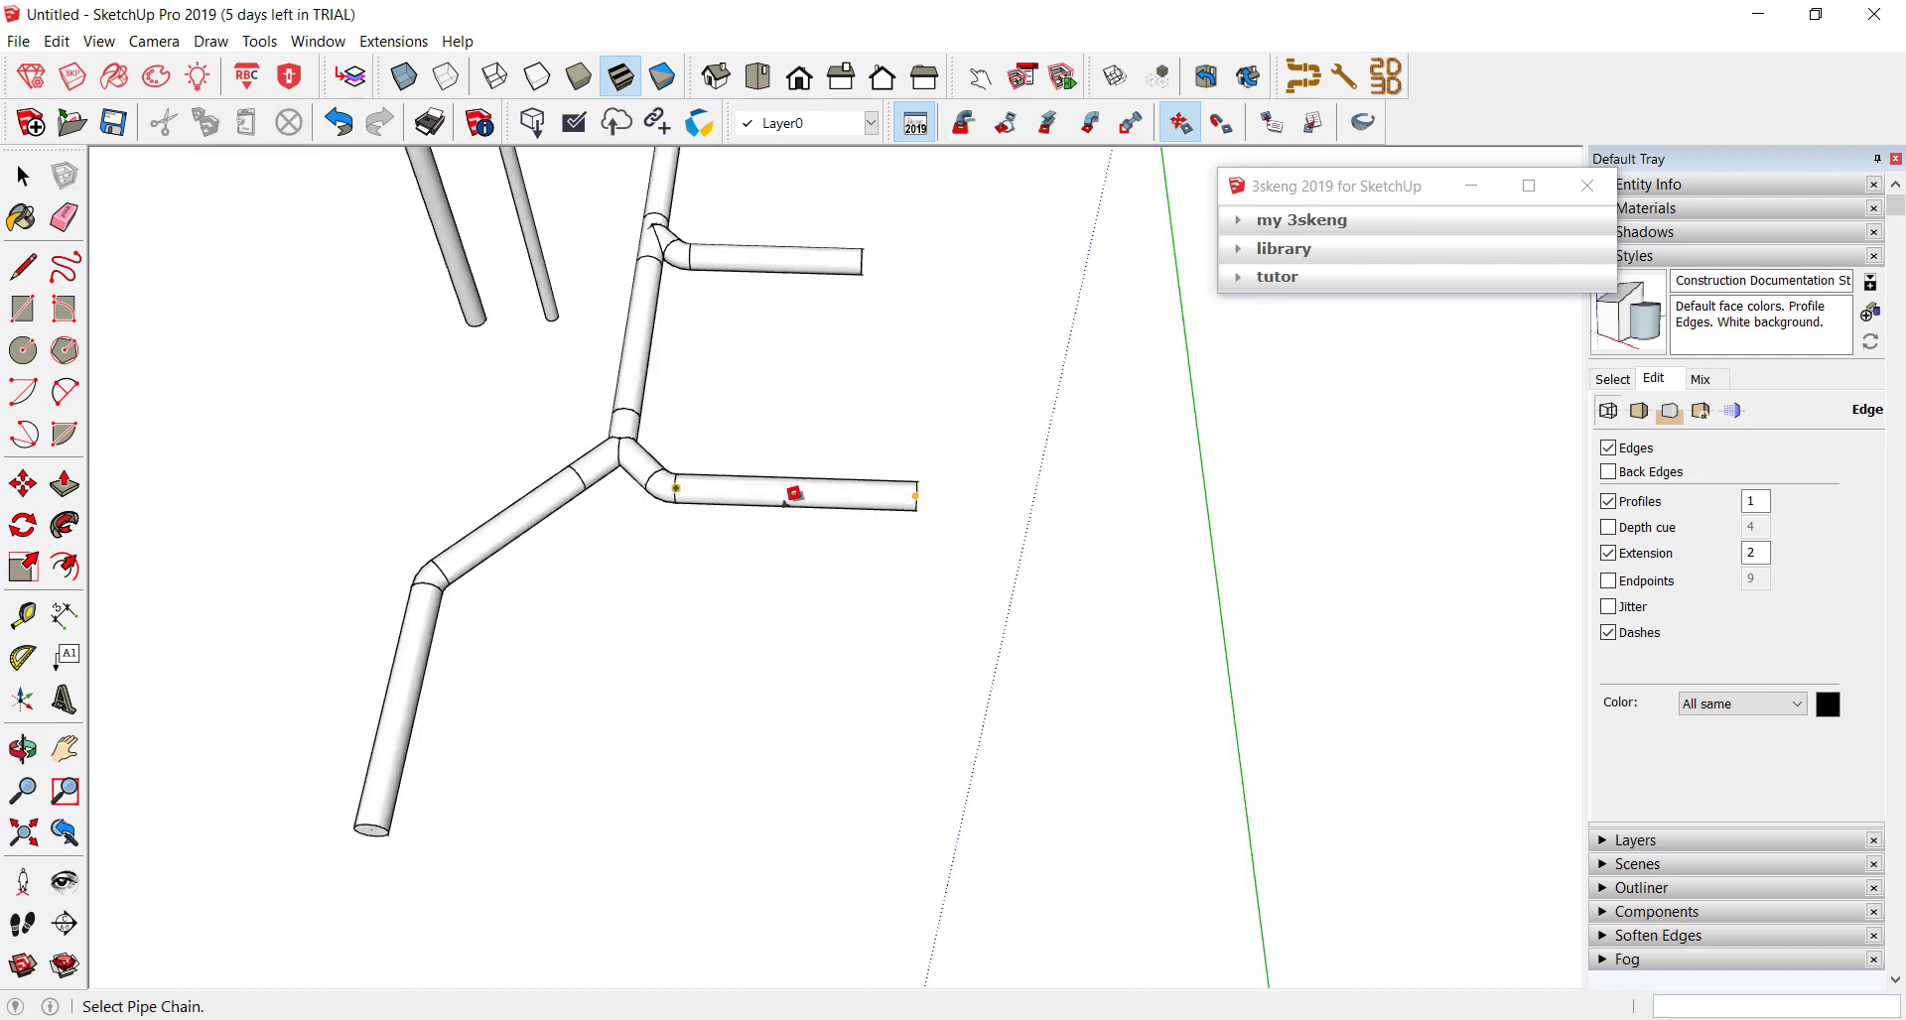
key(e)
drag(852, 487, 657, 482)
- Select the two lower-left pipes and copy them onto the junction stub with Connect
middle_drag(600, 502, 551, 836)
key(space)
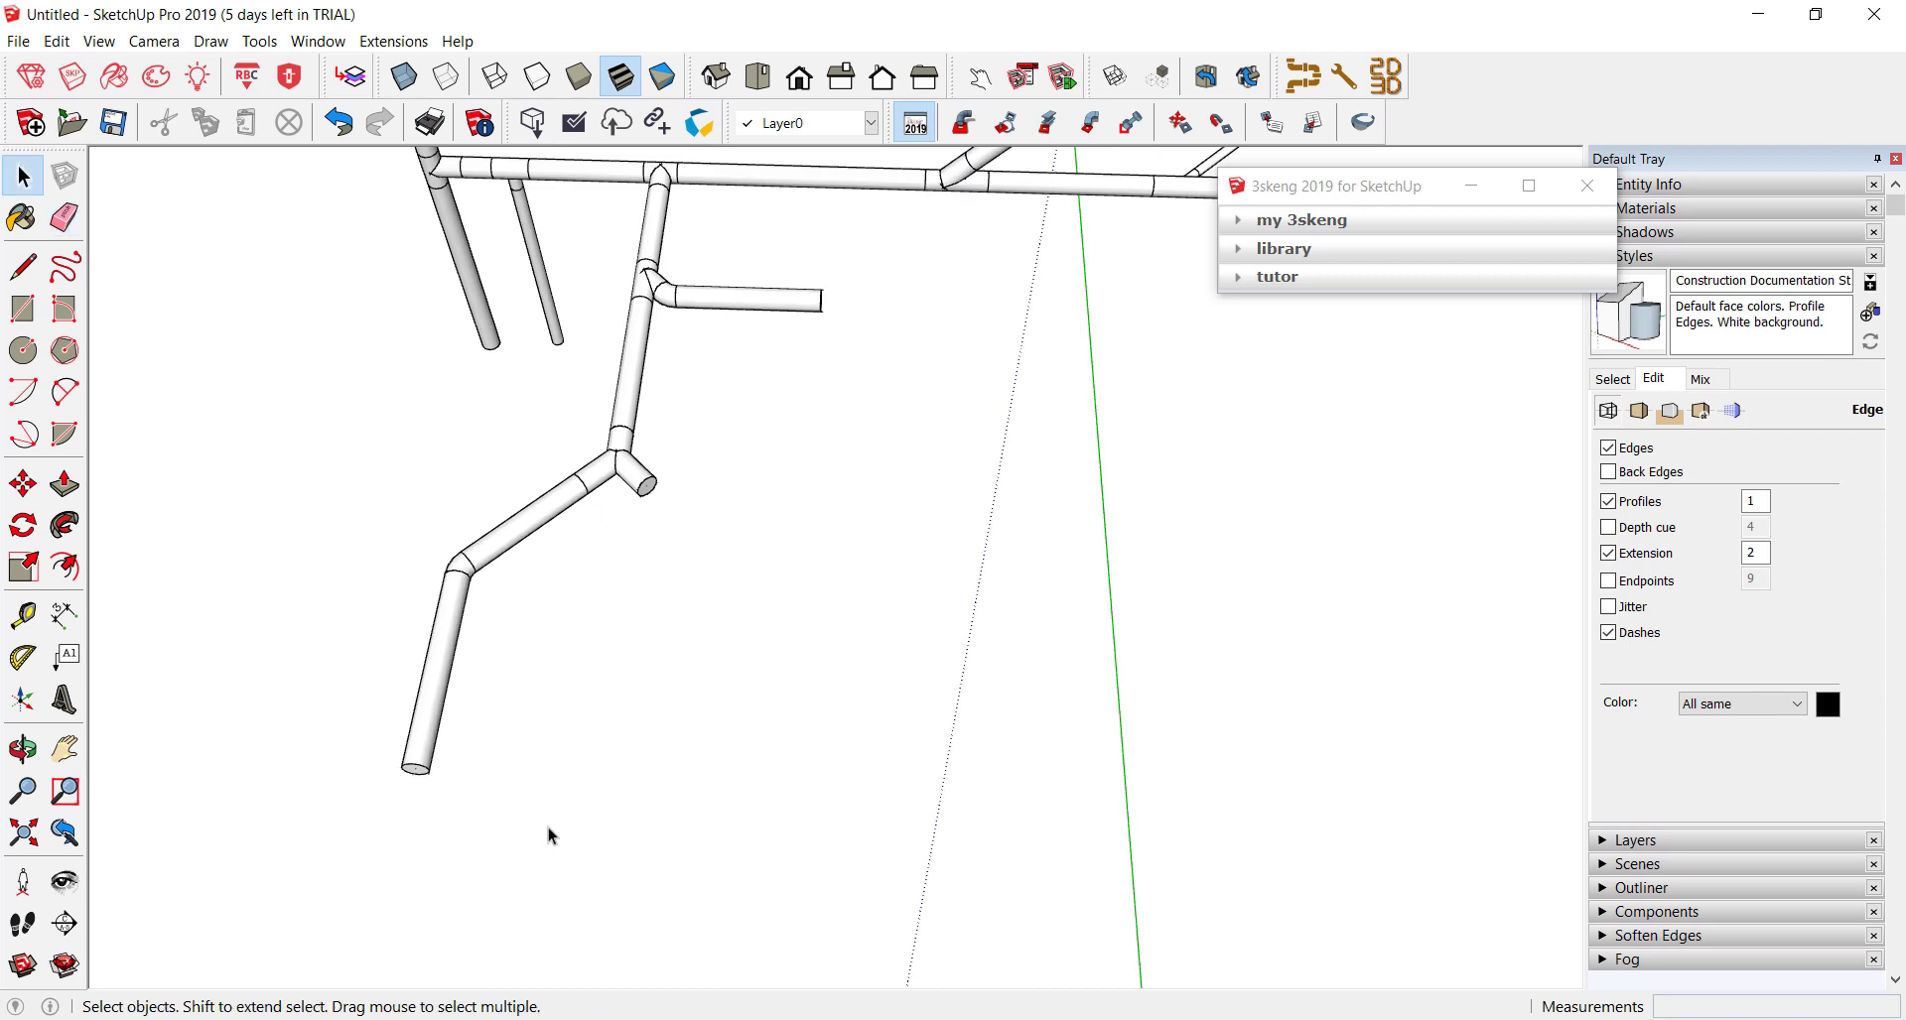
drag(294, 541, 294, 538)
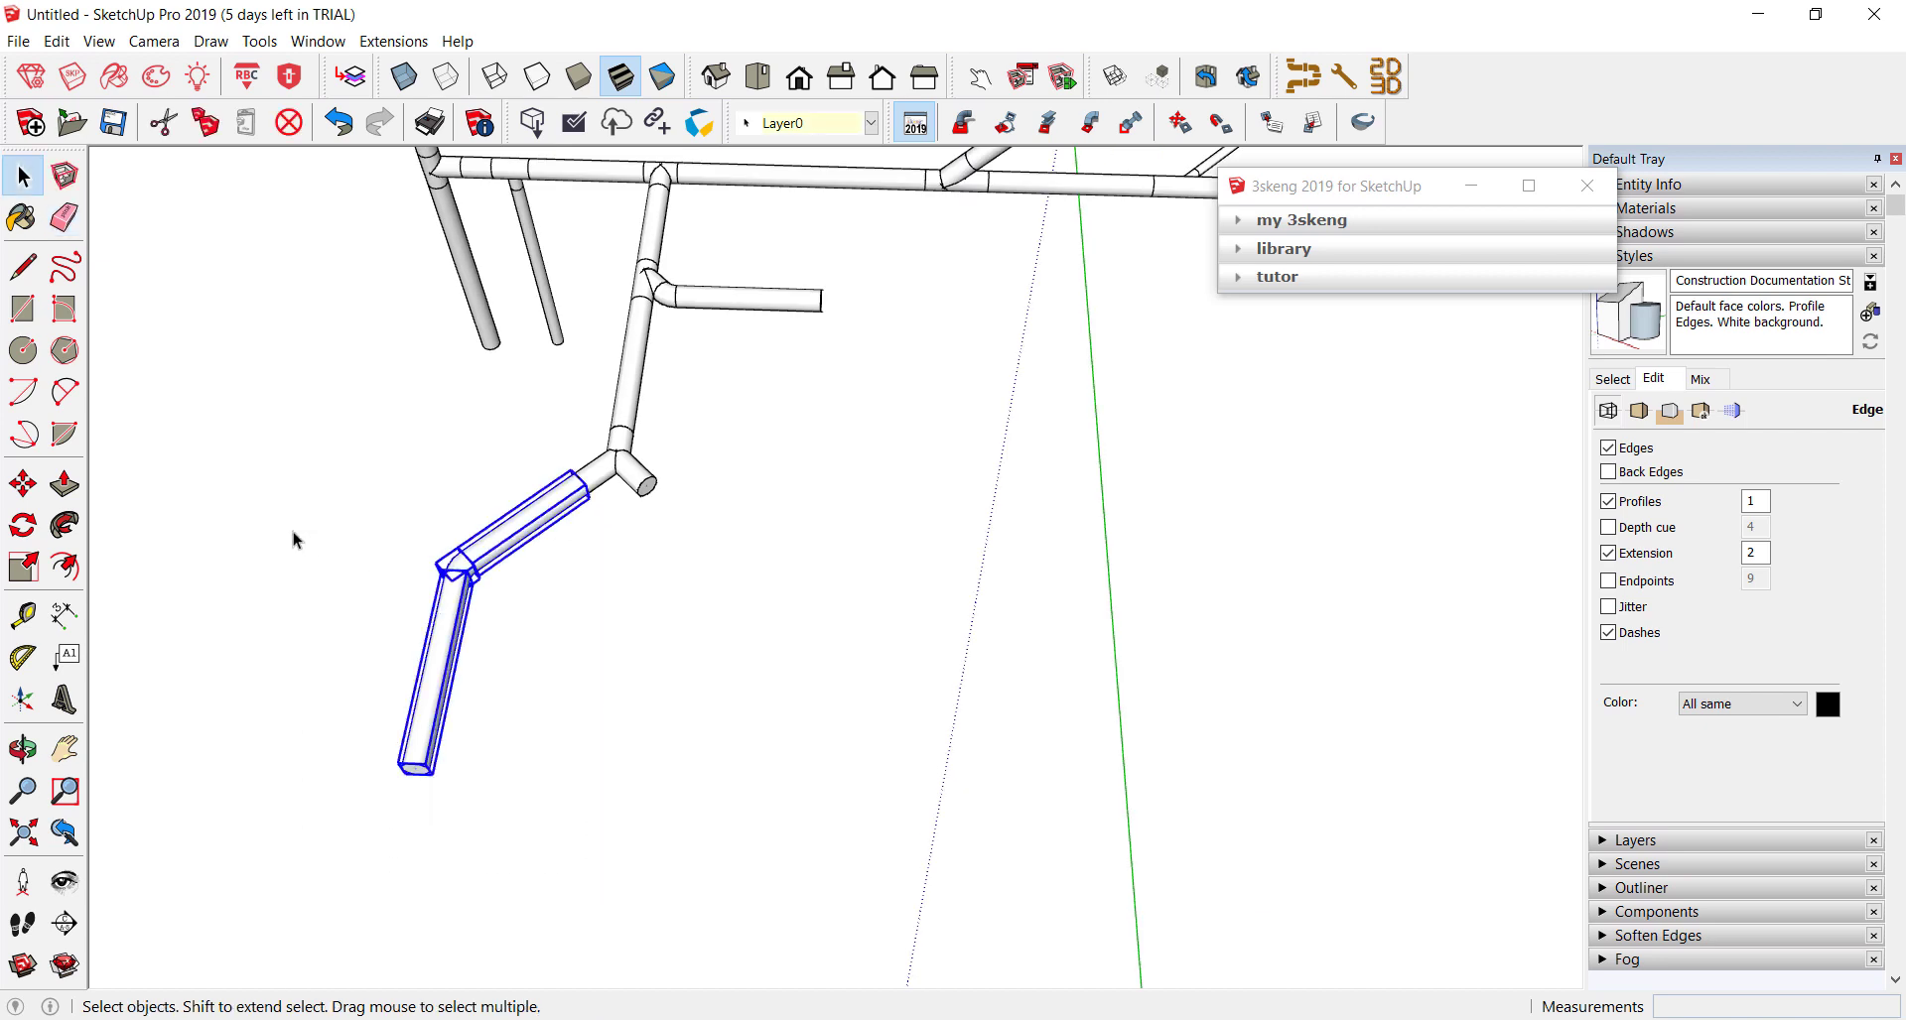
click(1221, 123)
click(590, 462)
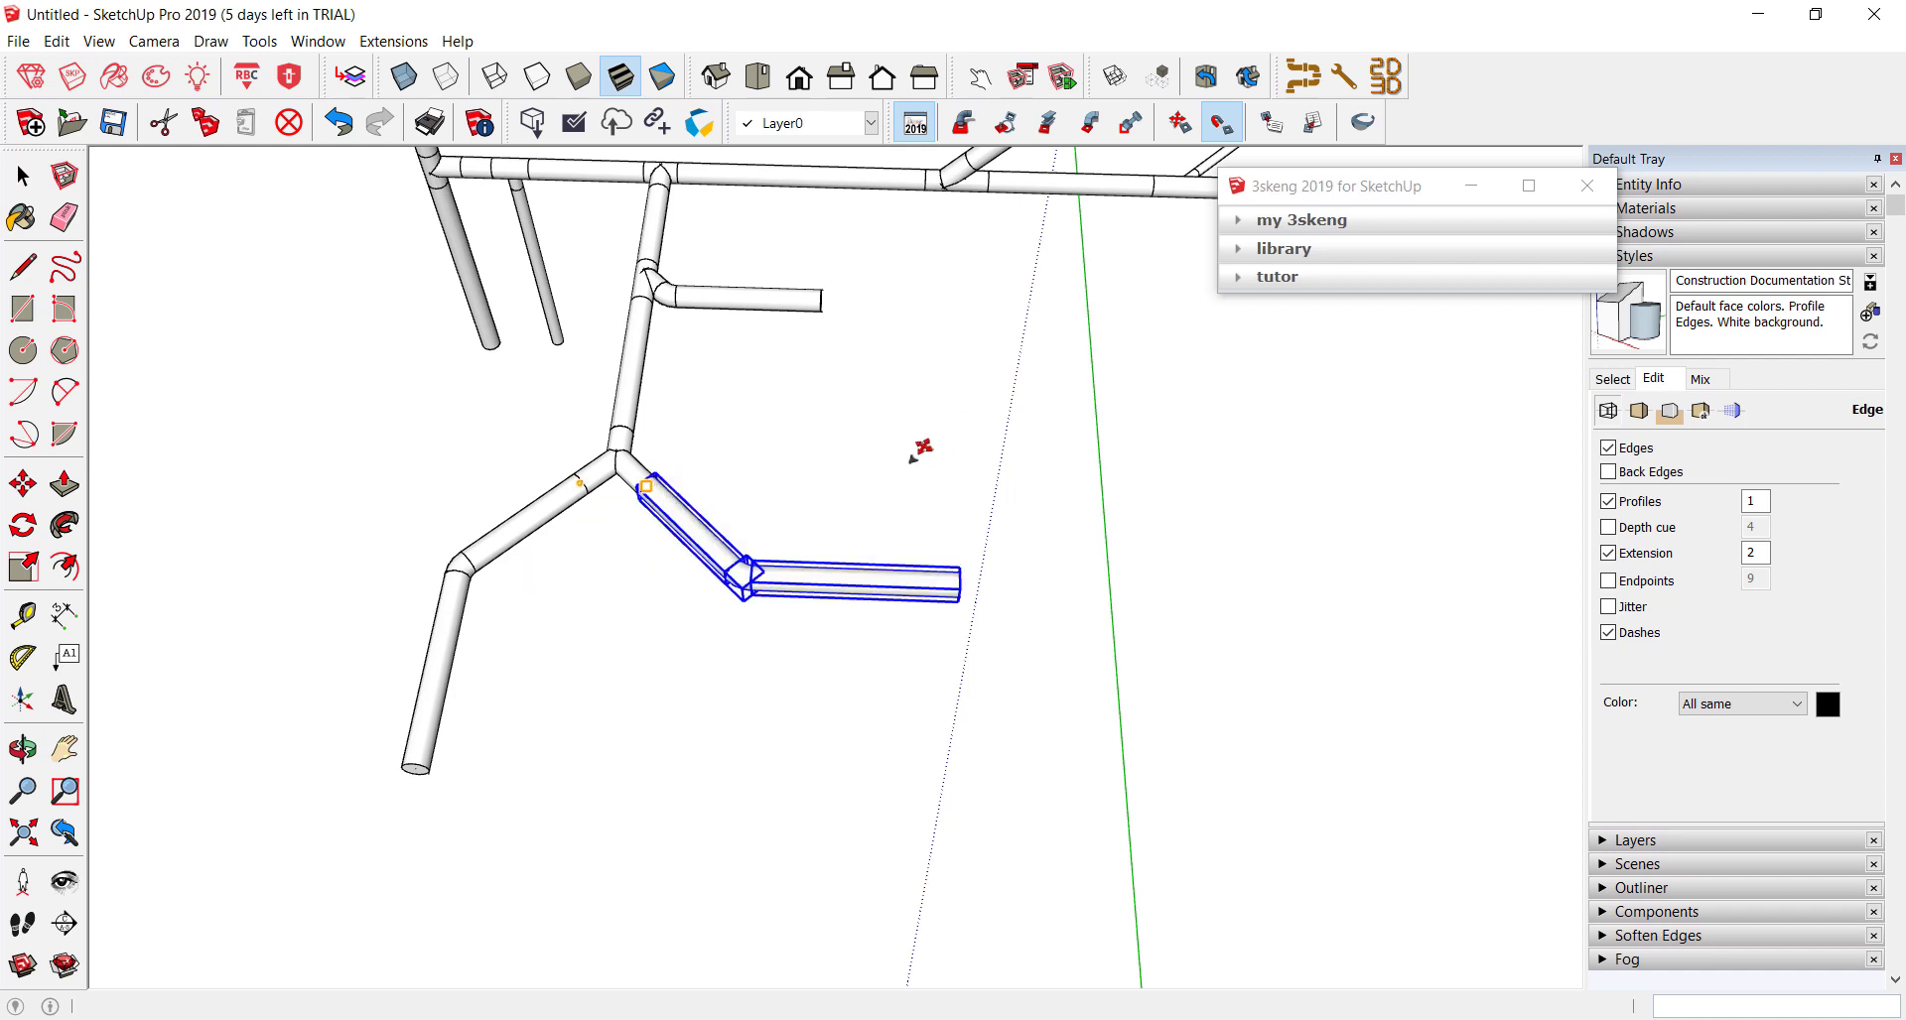
scroll(912, 458, up, 2)
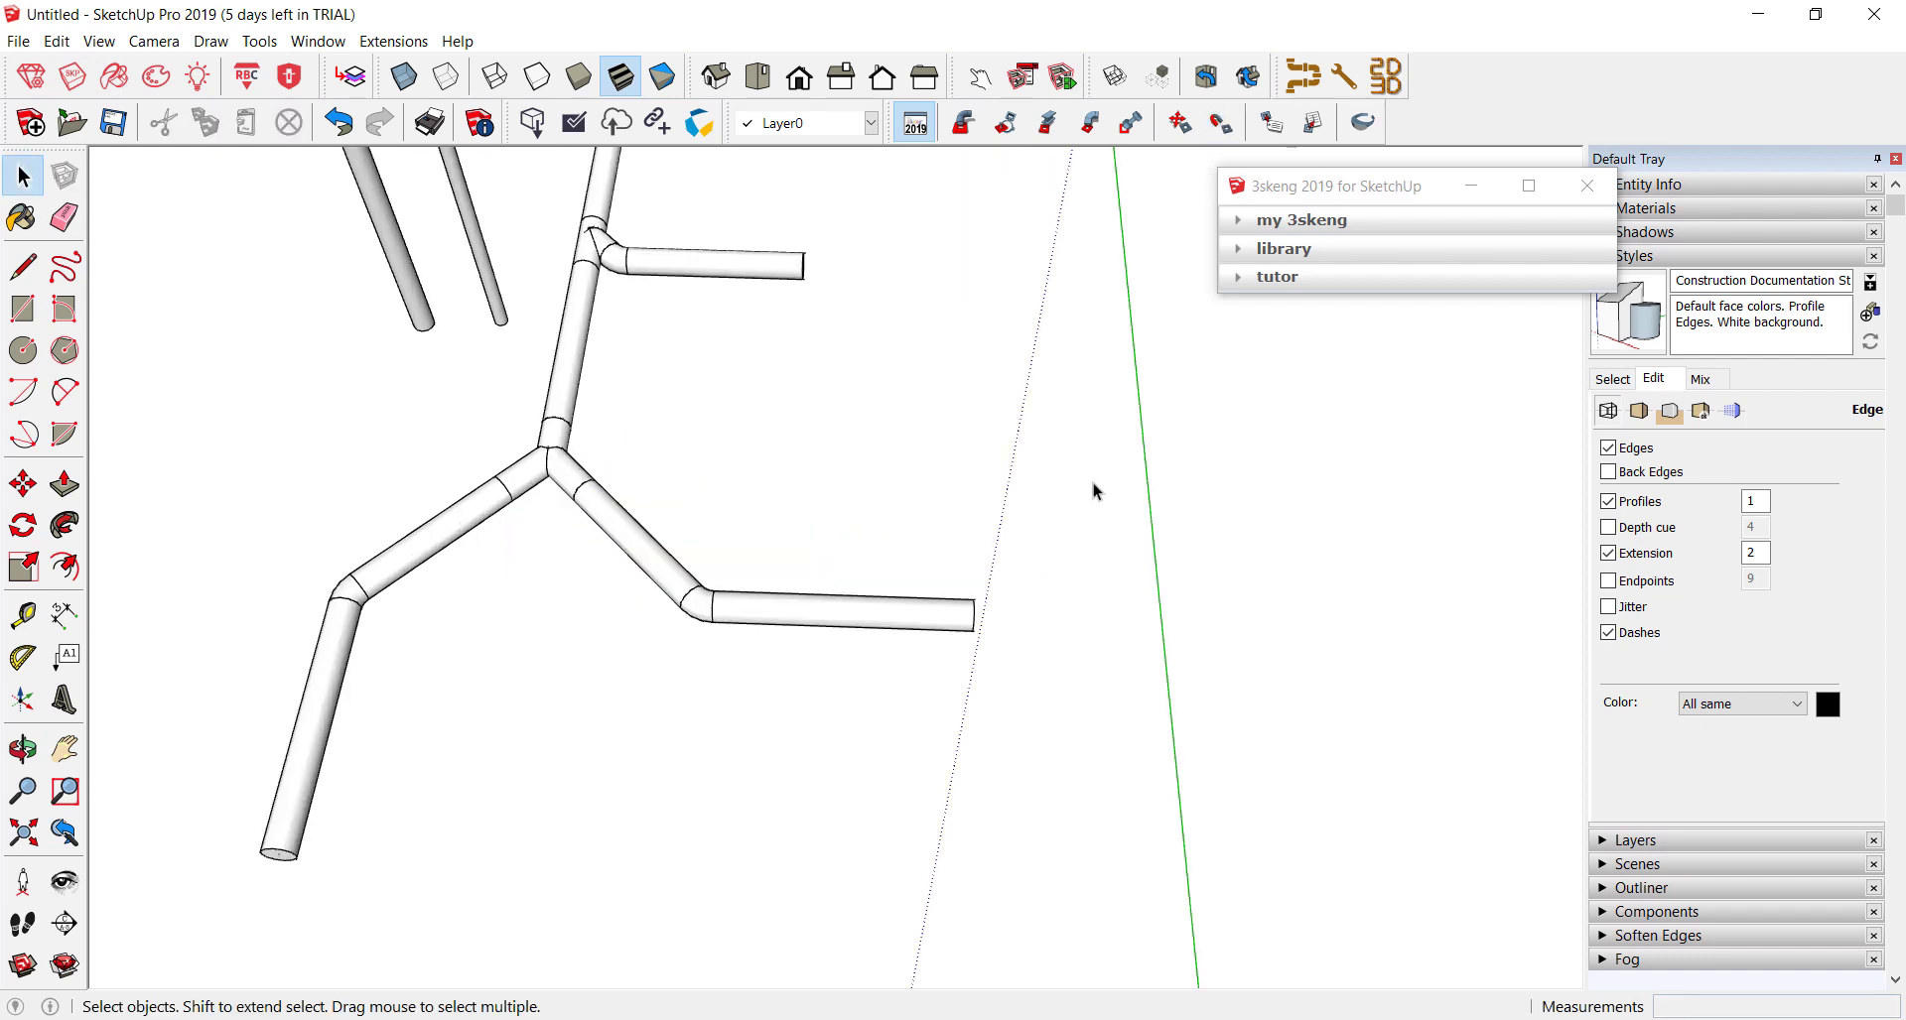
- Rotate the copied run's last pipe about its elbow so it points down-left
click(1179, 122)
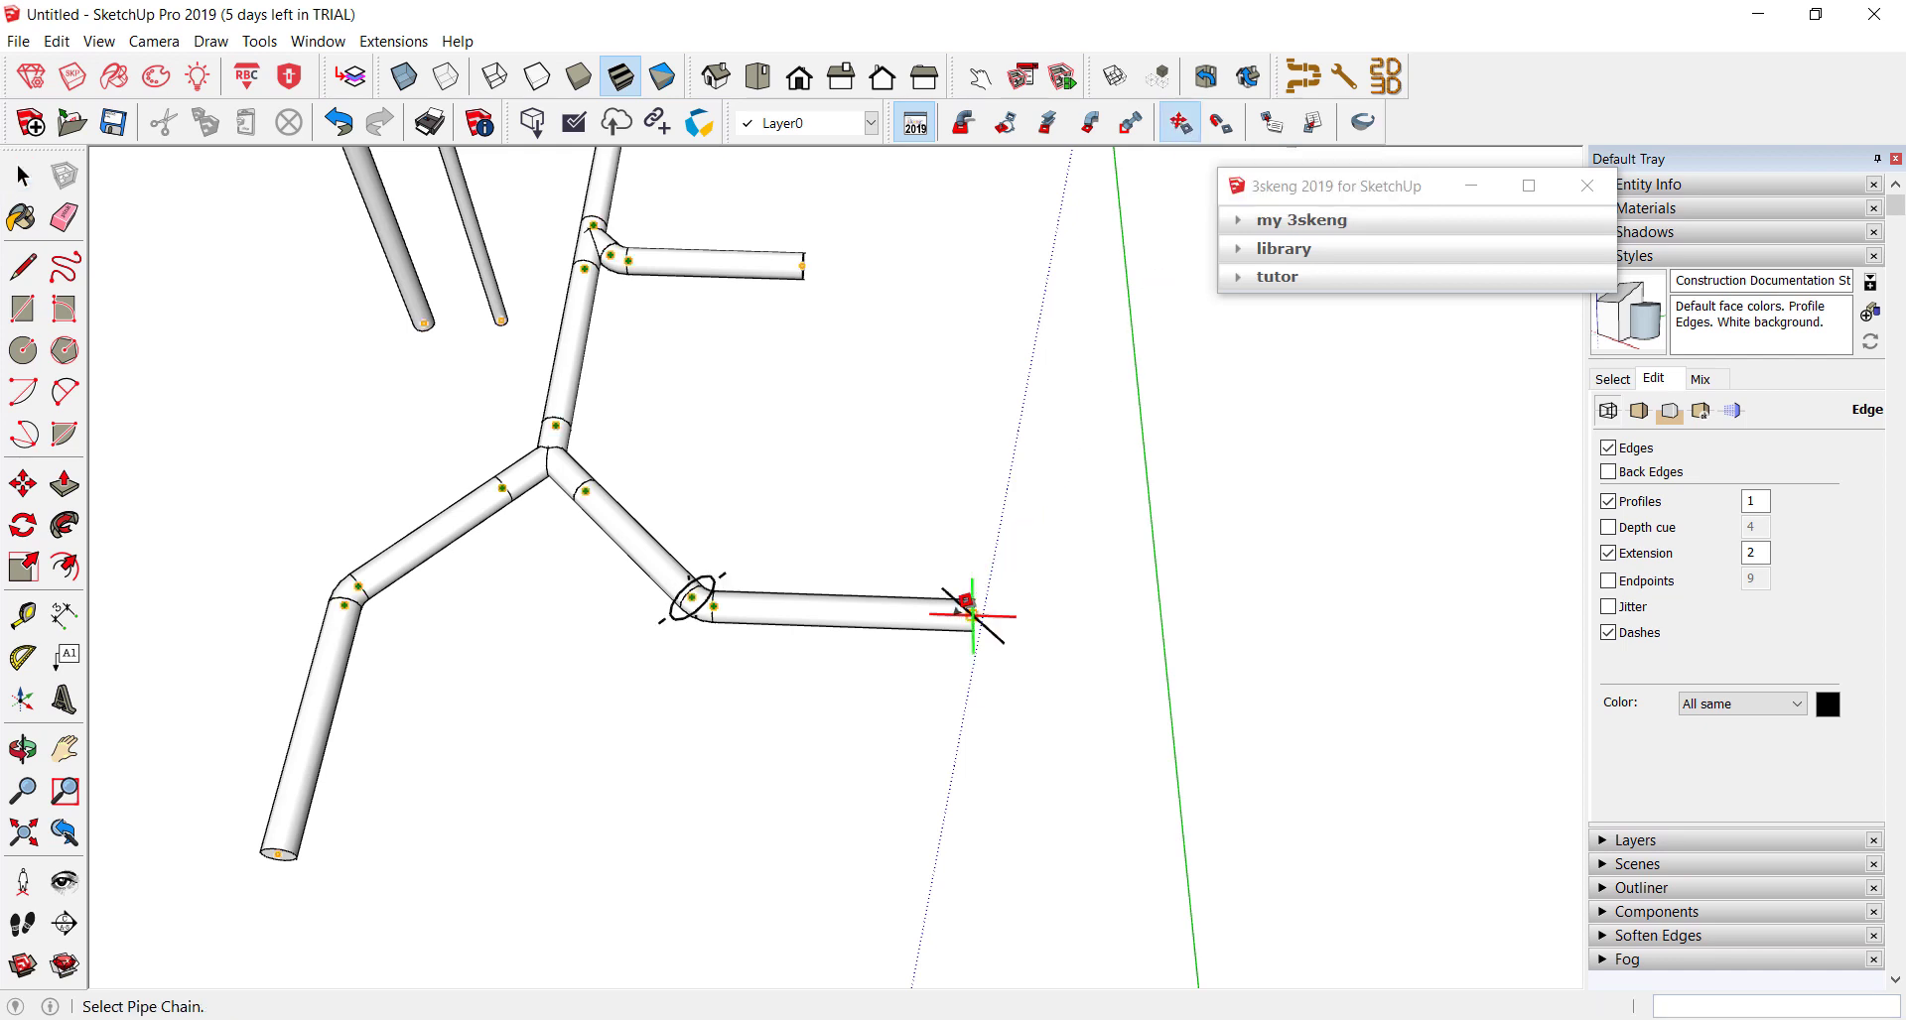
click(971, 609)
mouse_move(697, 544)
middle_down()
mouse_move(766, 506)
mouse_move(944, 616)
mouse_move(686, 436)
mouse_move(694, 413)
mouse_move(822, 608)
mouse_move(910, 637)
mouse_move(657, 592)
mouse_move(886, 596)
middle_up()
mouse_move(984, 663)
middle_down()
mouse_move(873, 587)
mouse_move(602, 528)
middle_up()
scroll(695, 536, up, 2)
scroll(834, 618, up, 3)
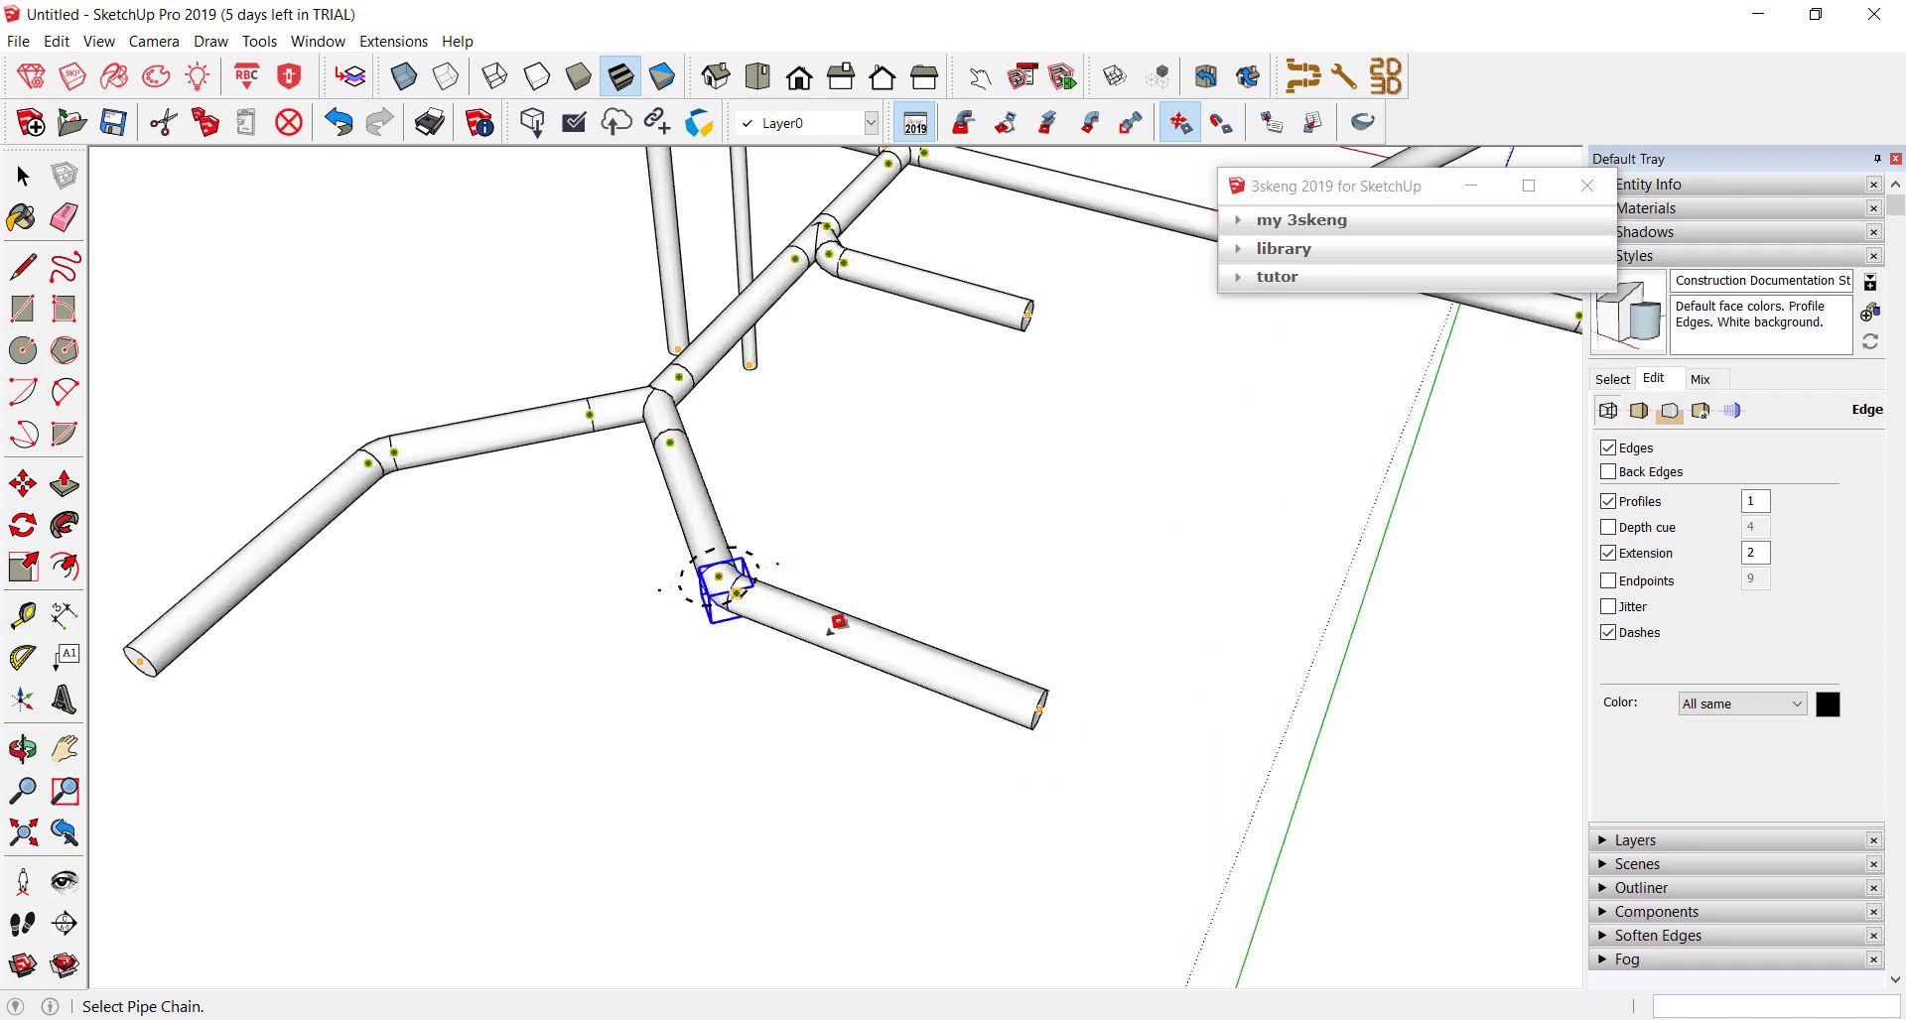
click(981, 673)
click(750, 565)
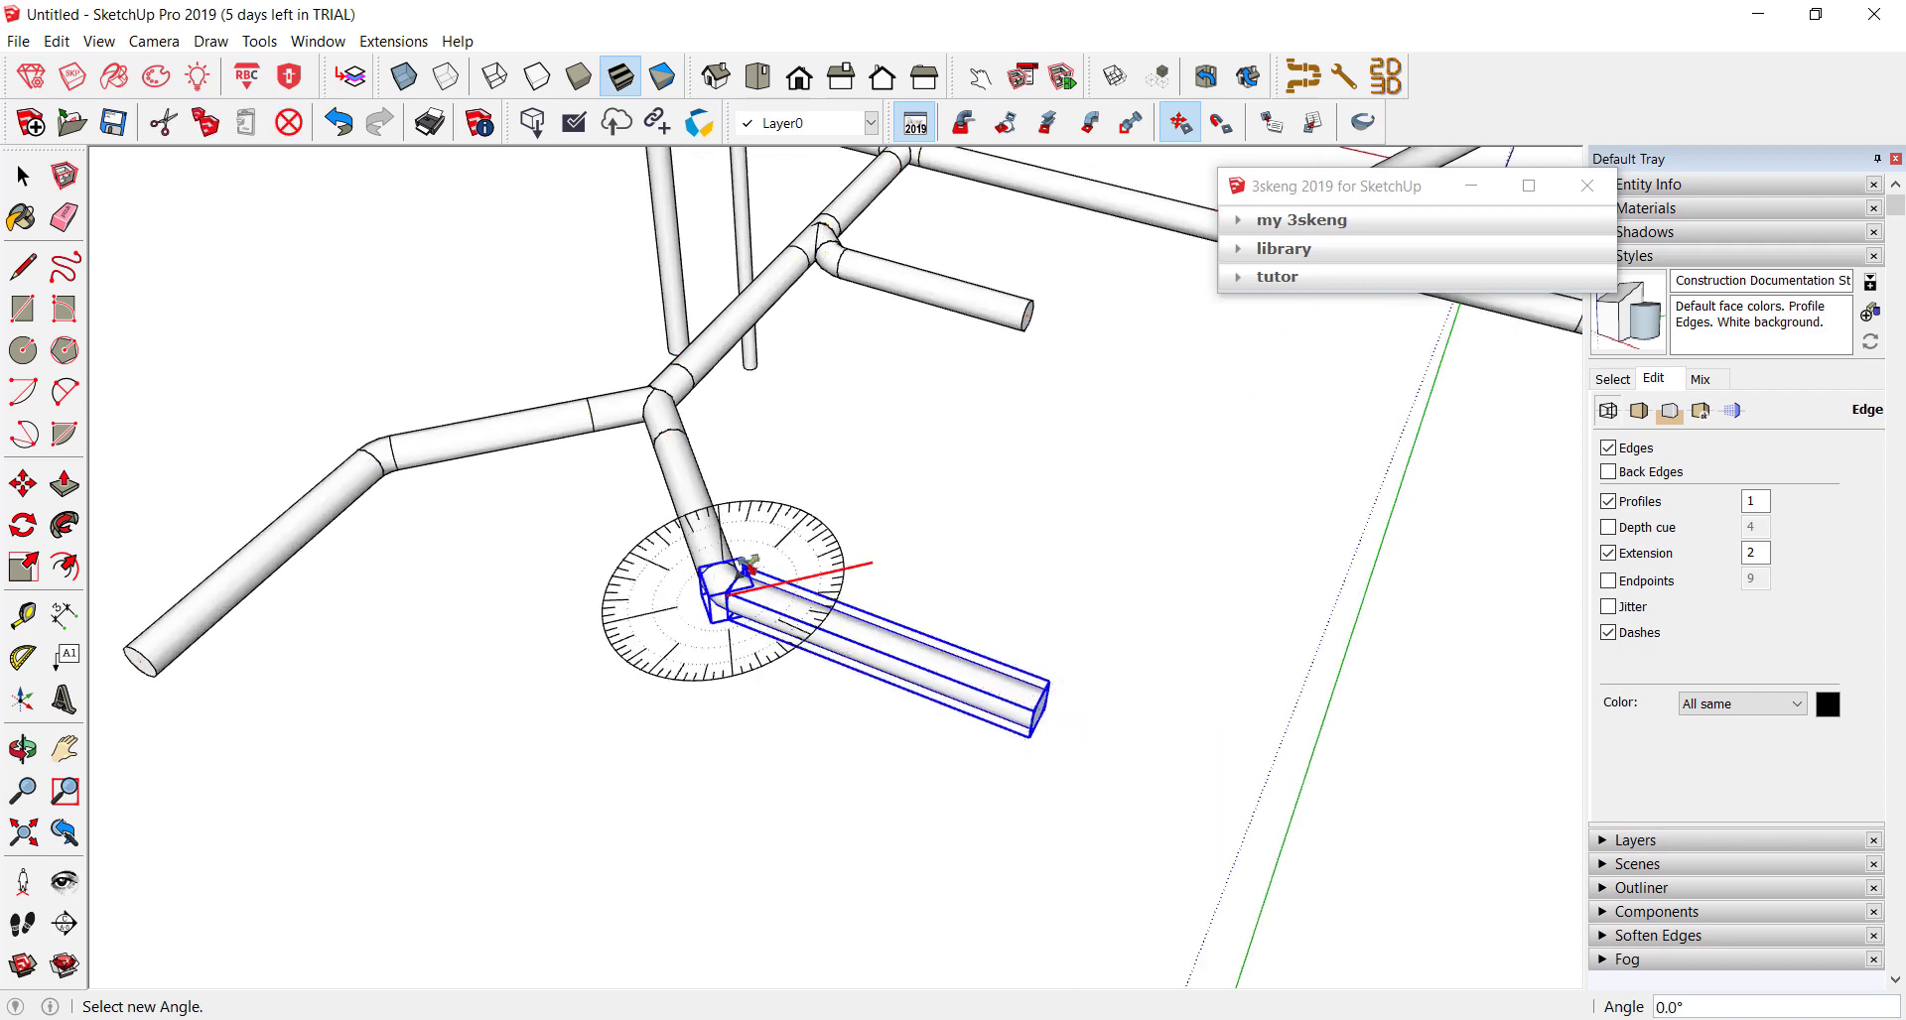
click(693, 576)
mouse_move(694, 576)
middle_down()
mouse_move(594, 486)
mouse_move(1162, 481)
mouse_move(854, 566)
mouse_move(1058, 427)
middle_up()
- Slide the Y-branch pipe chain along the main pipe with Edit and Rotate
key(space)
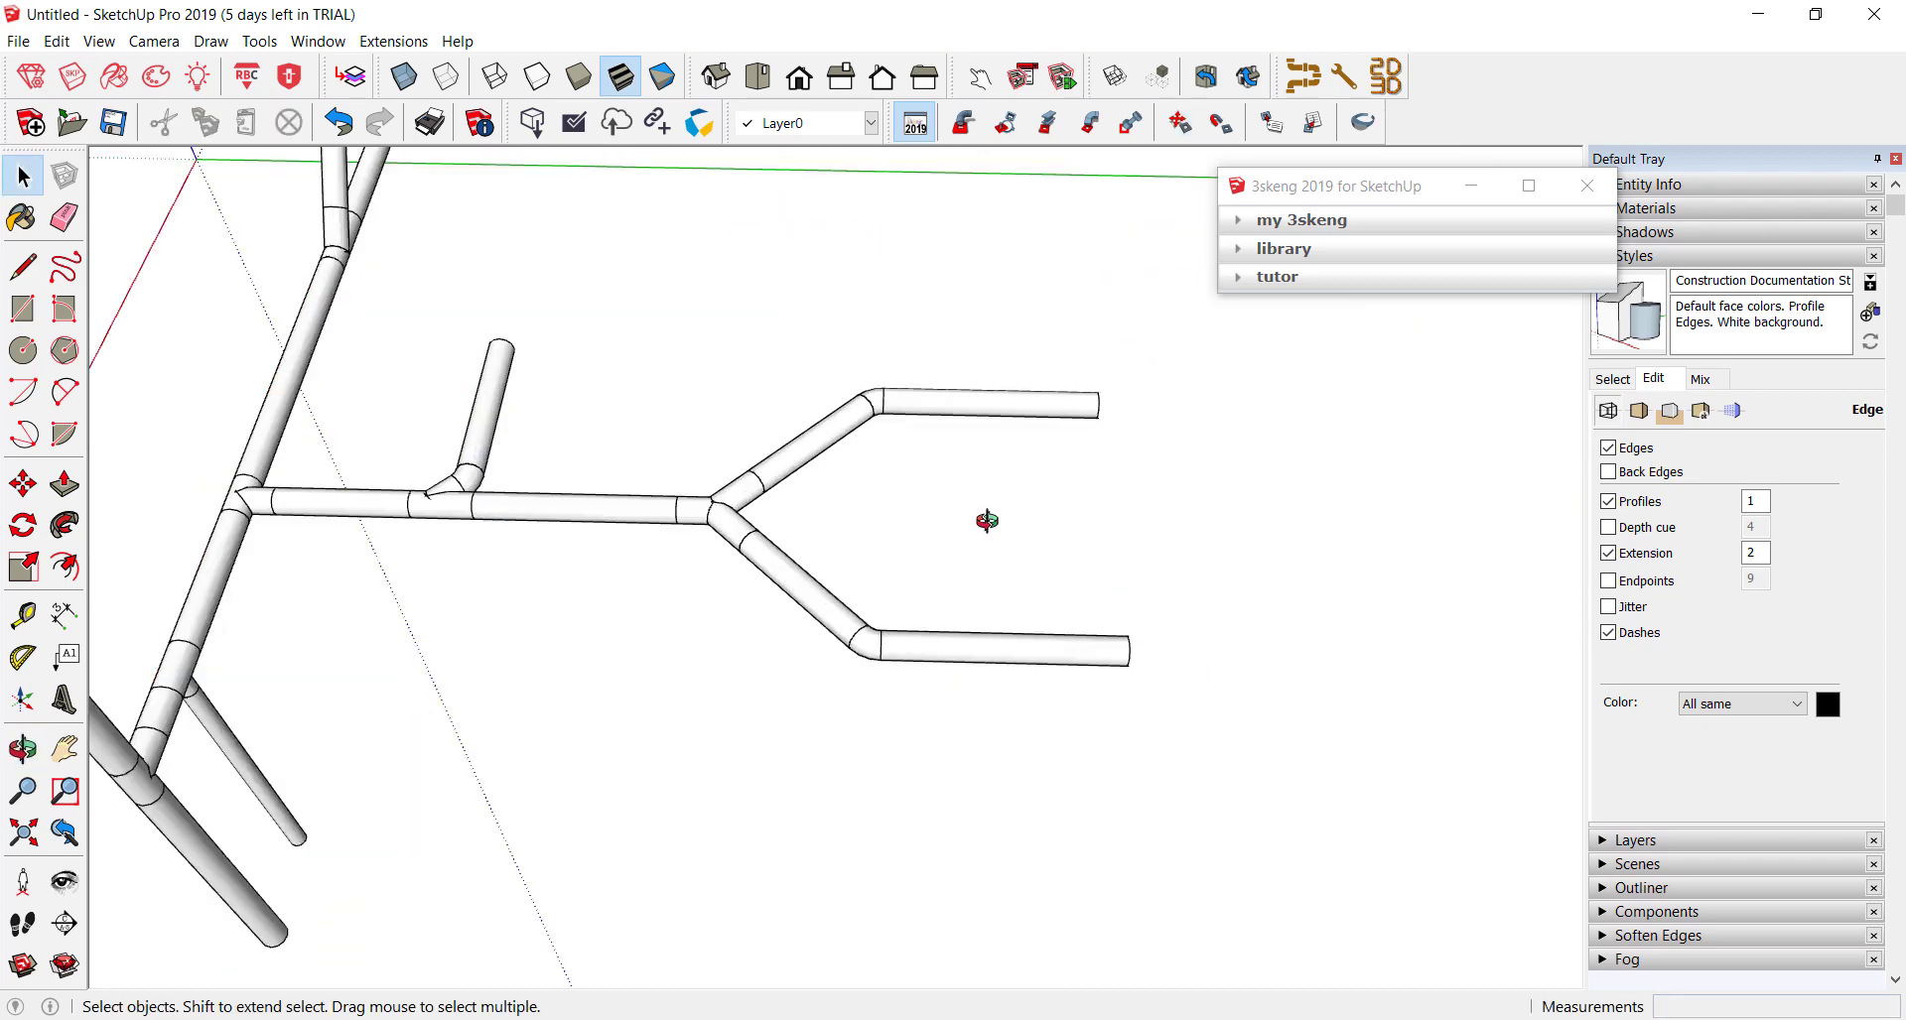
mouse_move(987, 639)
middle_down()
mouse_move(745, 502)
mouse_move(1038, 199)
middle_up()
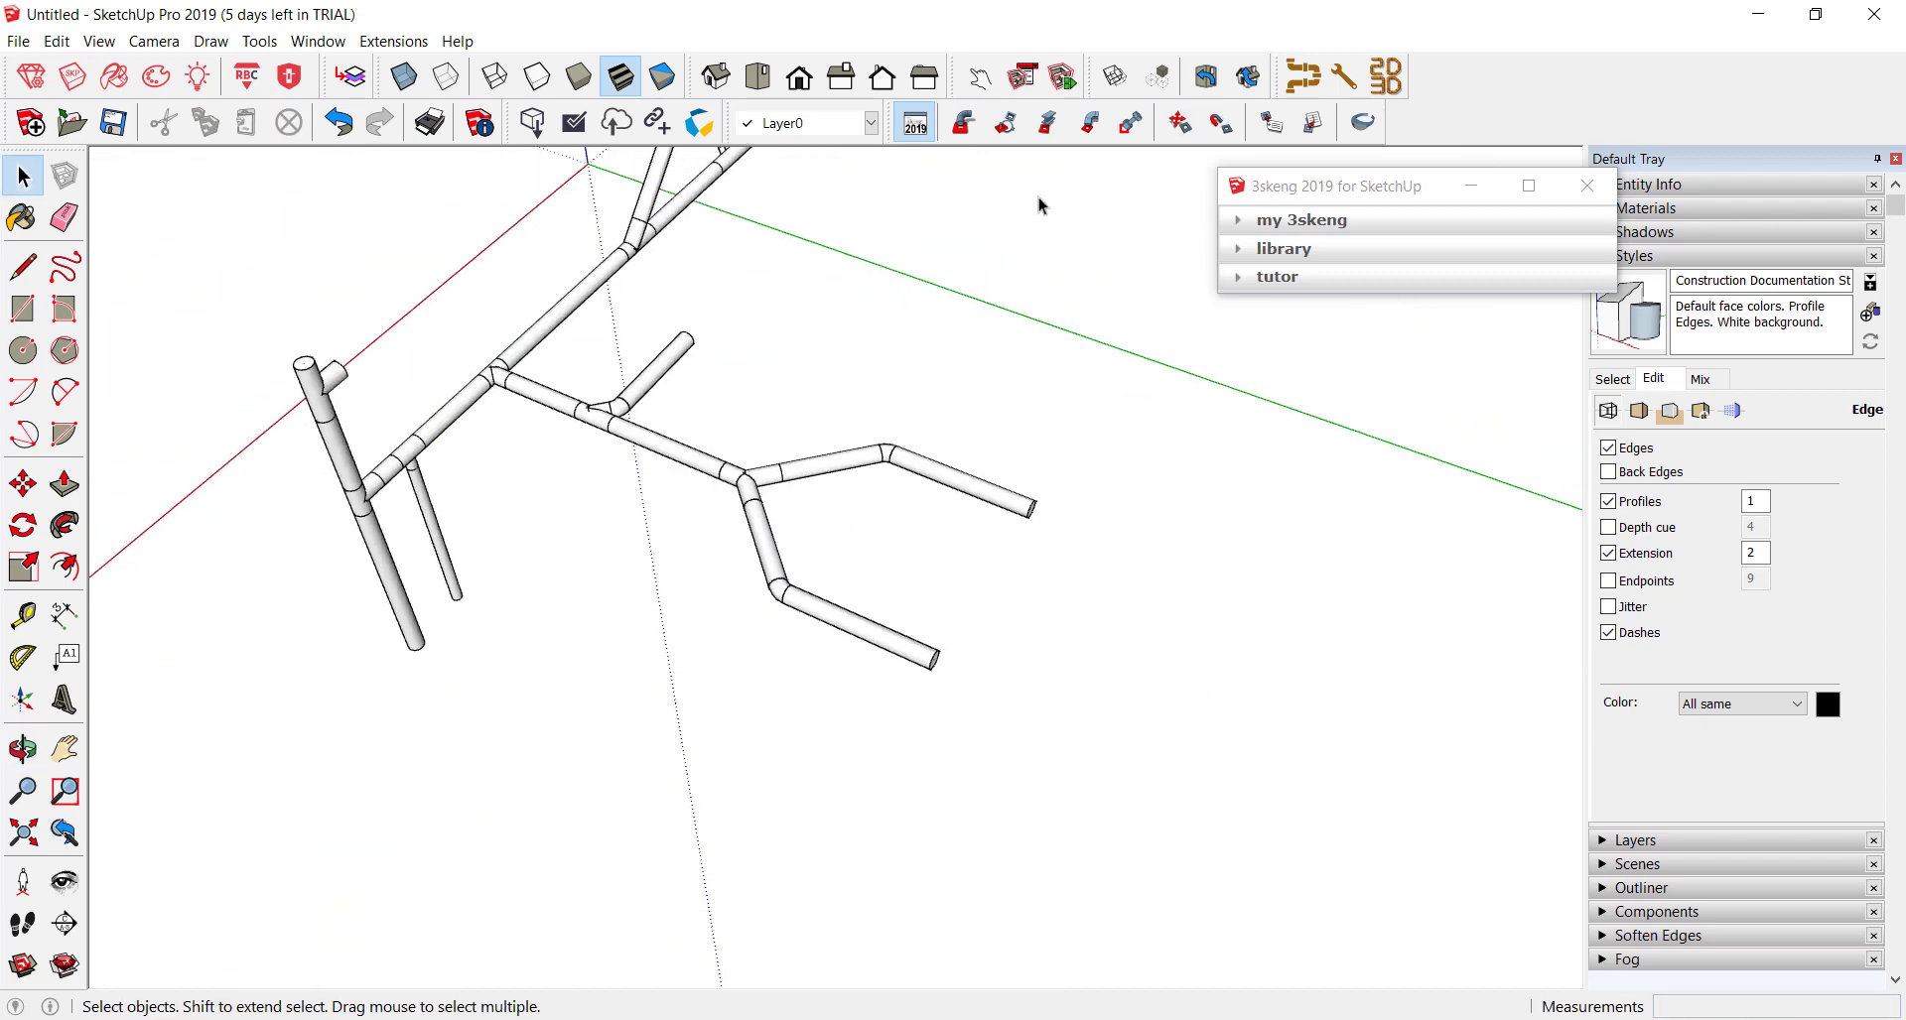
click(1181, 124)
mouse_move(779, 285)
middle_down()
mouse_move(863, 526)
mouse_move(732, 532)
middle_up()
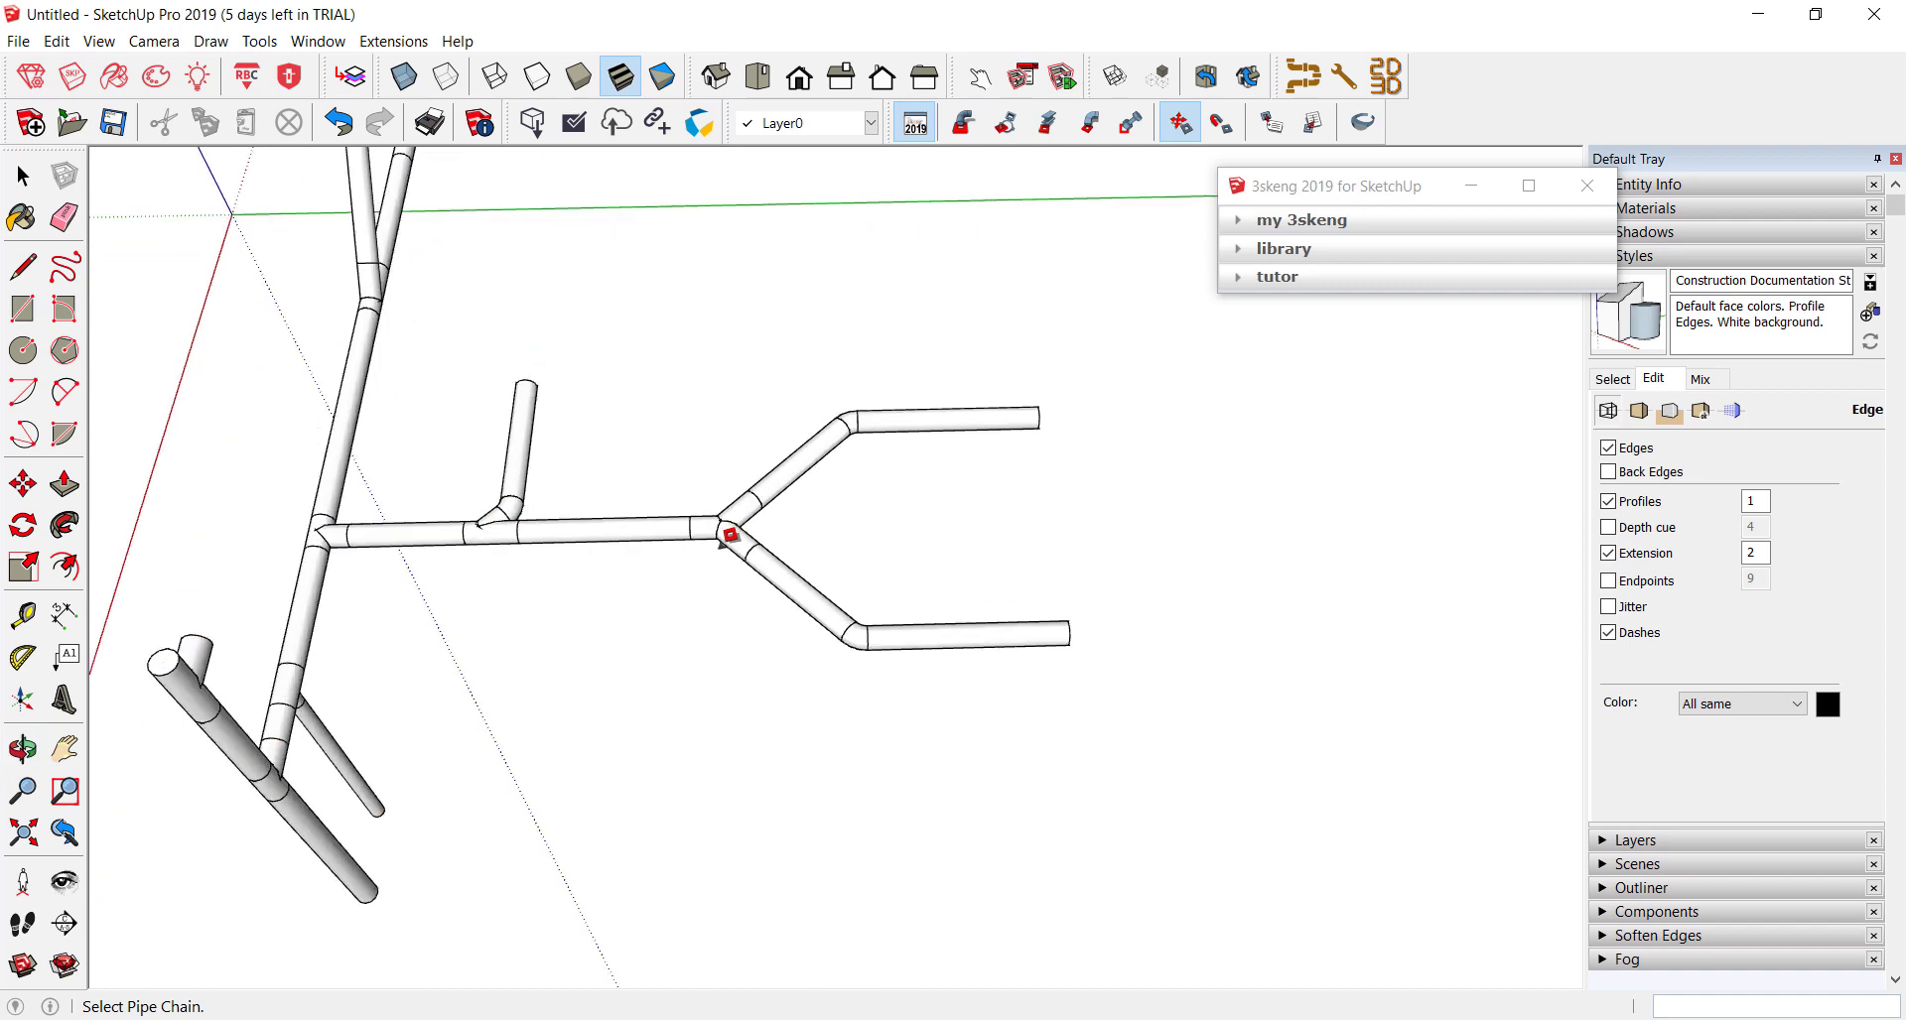
click(724, 529)
click(733, 537)
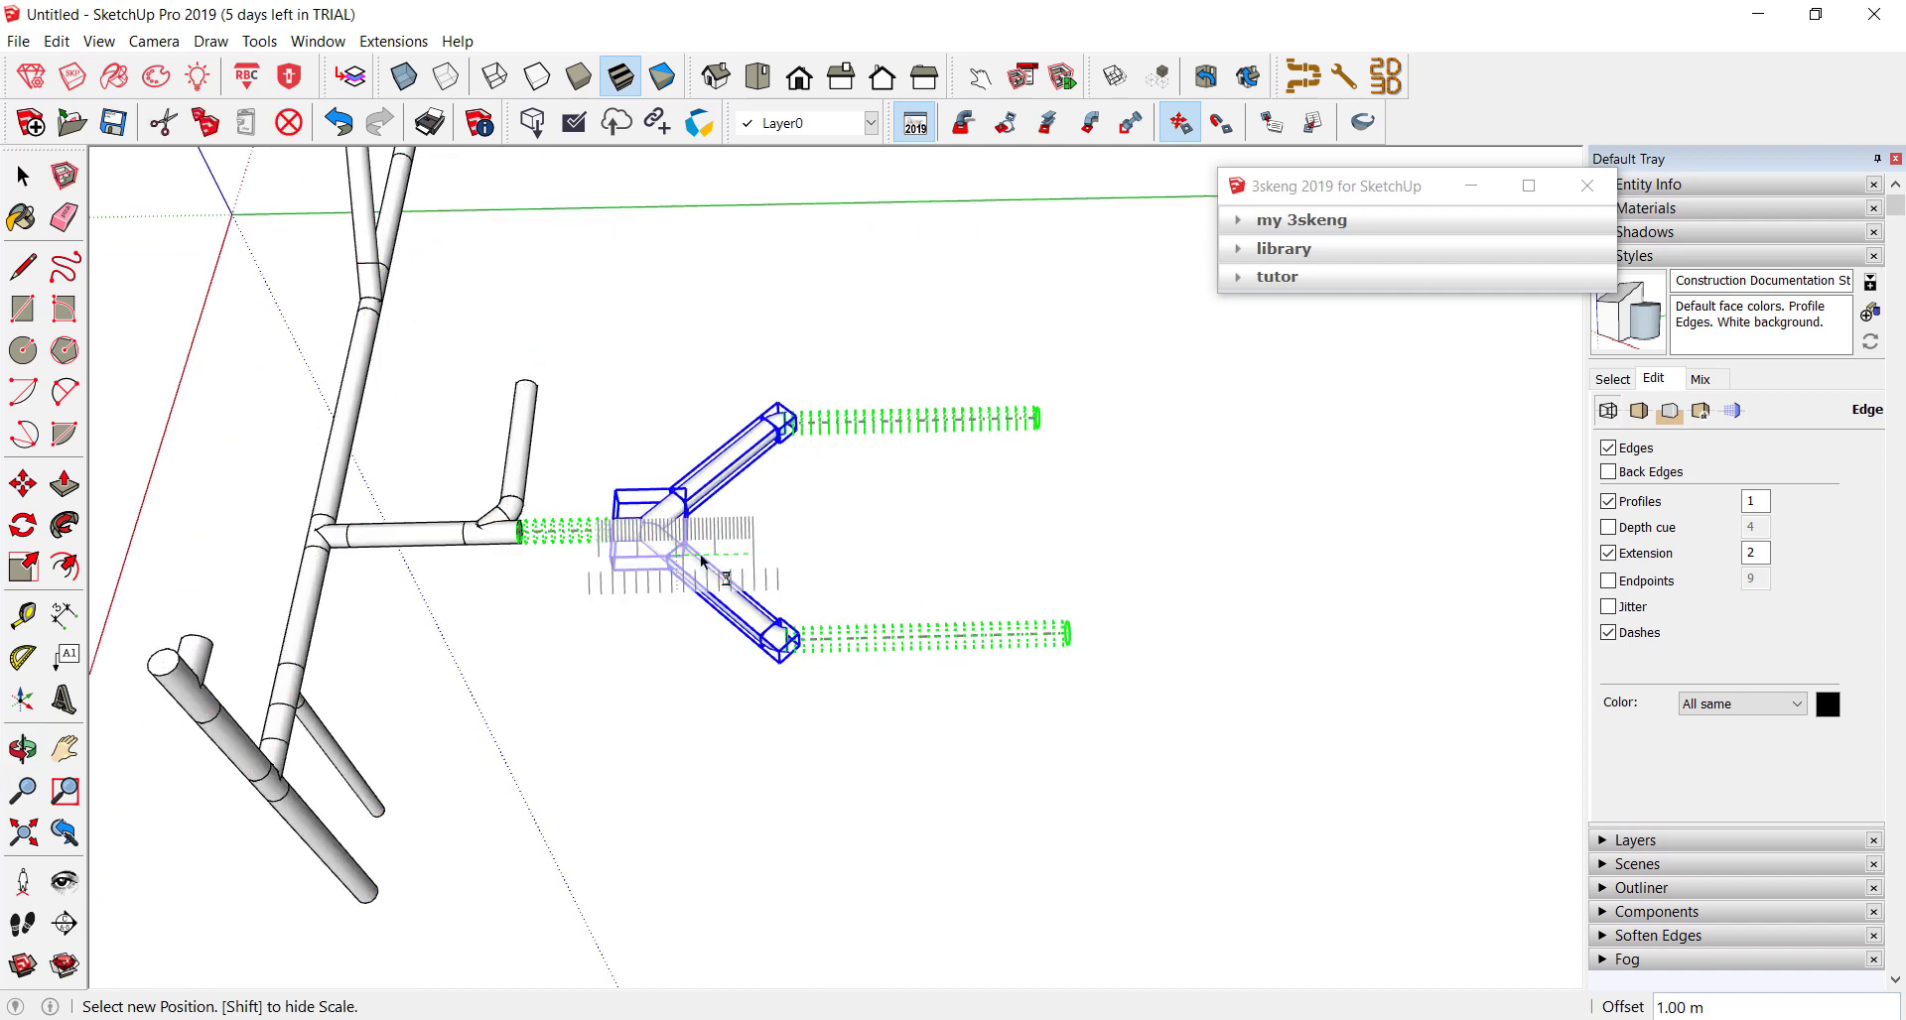
click(682, 536)
- Move the Y-branch once more to its final position on the pipe
click(685, 526)
click(733, 521)
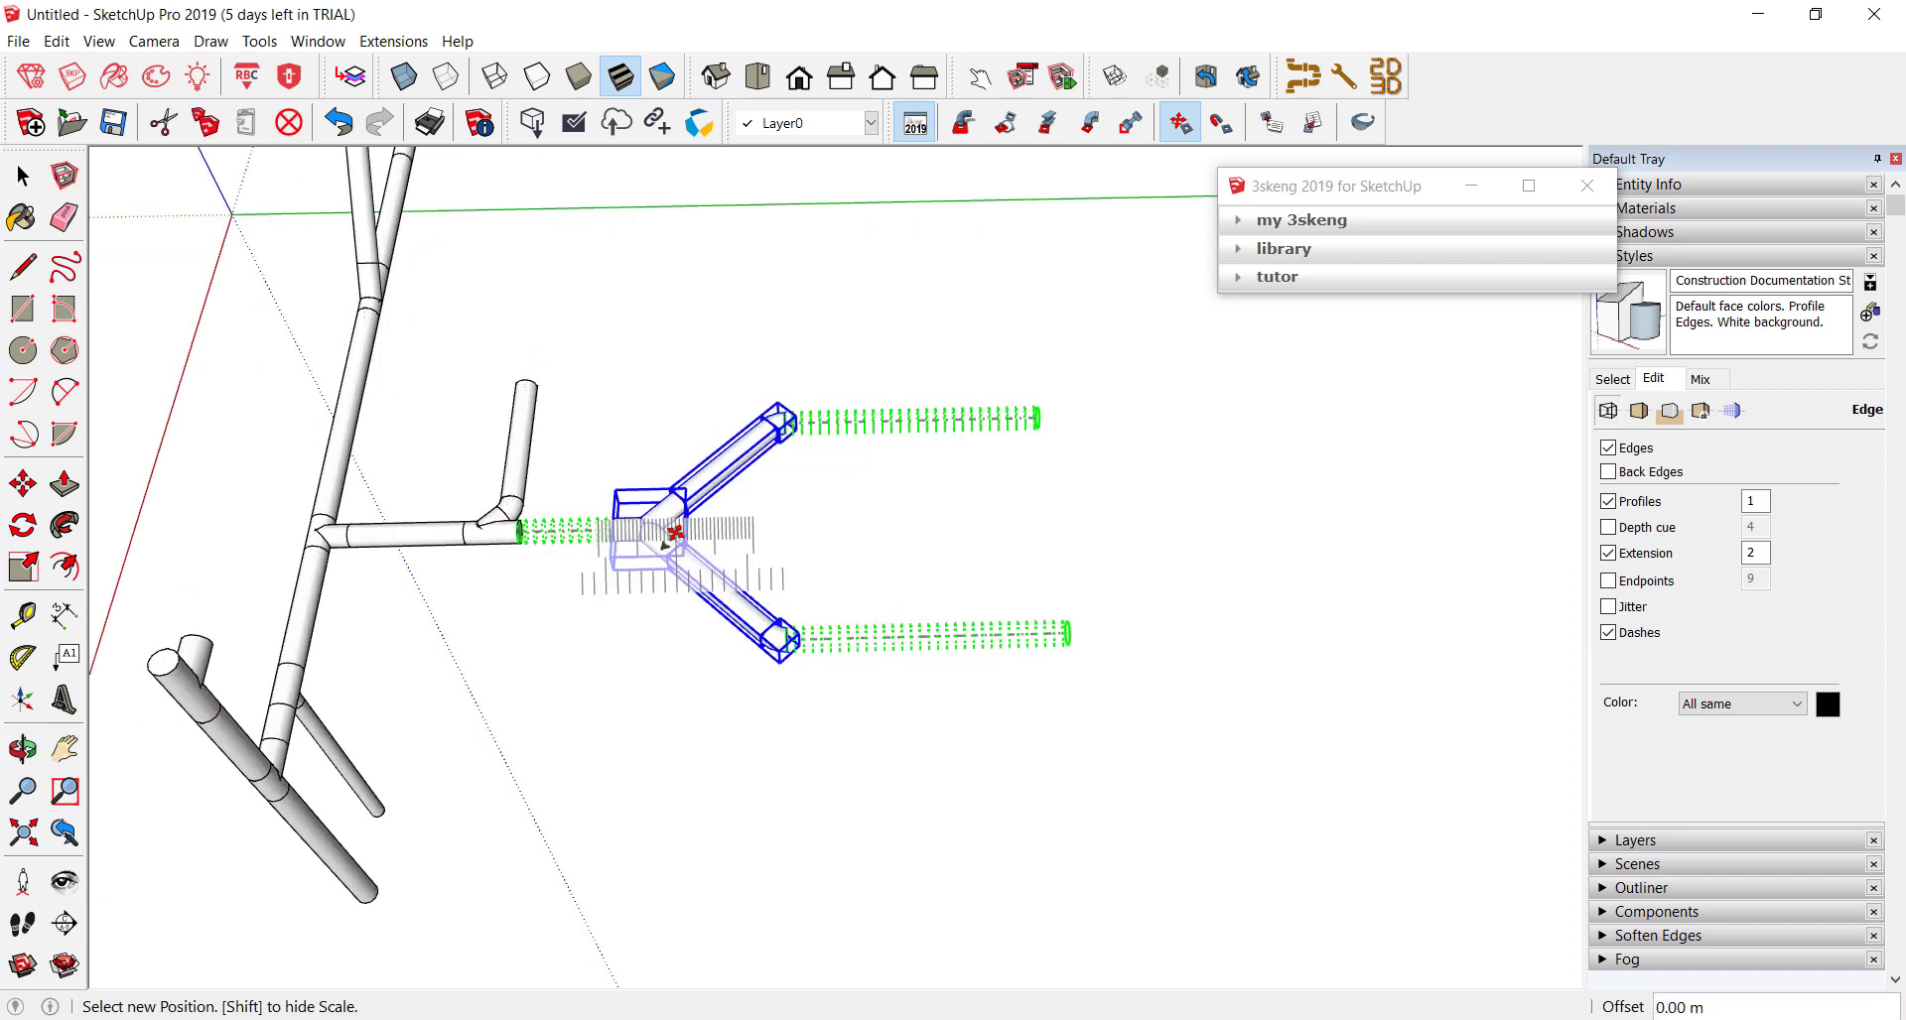
click(695, 566)
mouse_move(695, 566)
middle_down()
mouse_move(979, 434)
mouse_move(566, 646)
middle_up()
scroll(722, 609, up, 3)
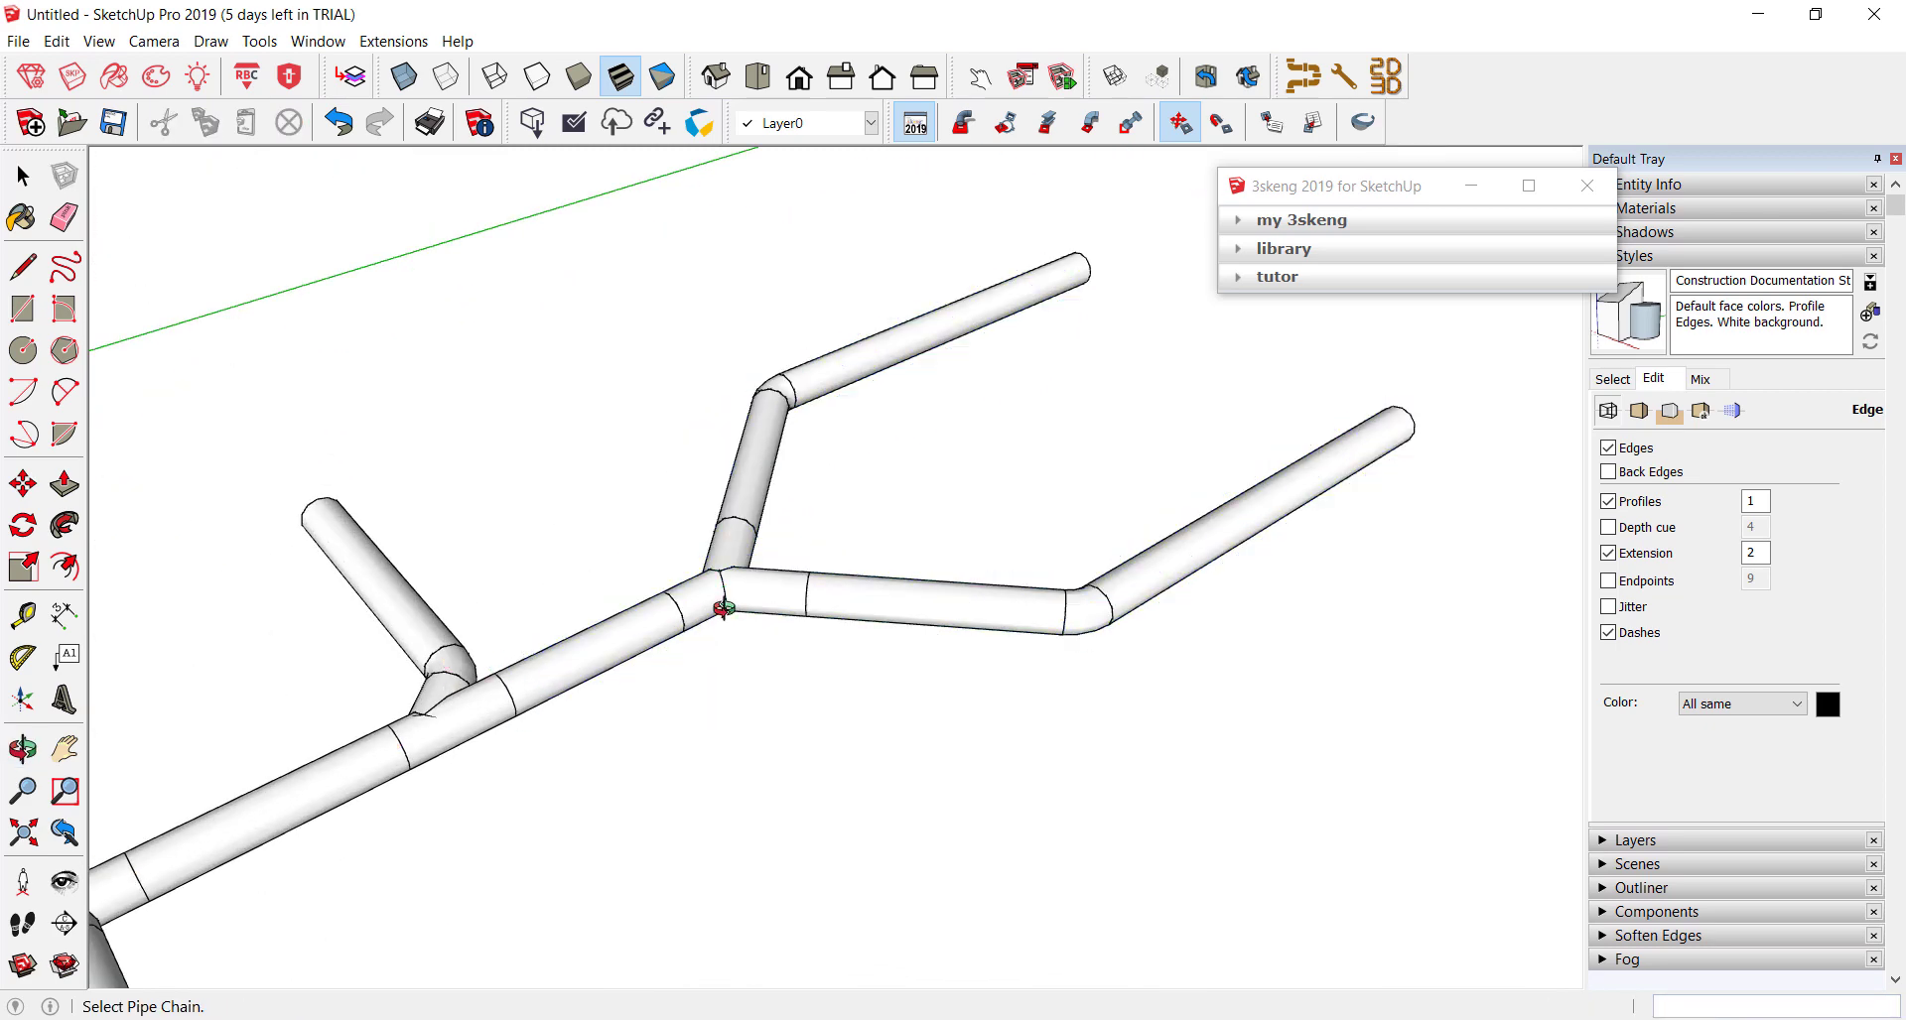
scroll(766, 544, up, 2)
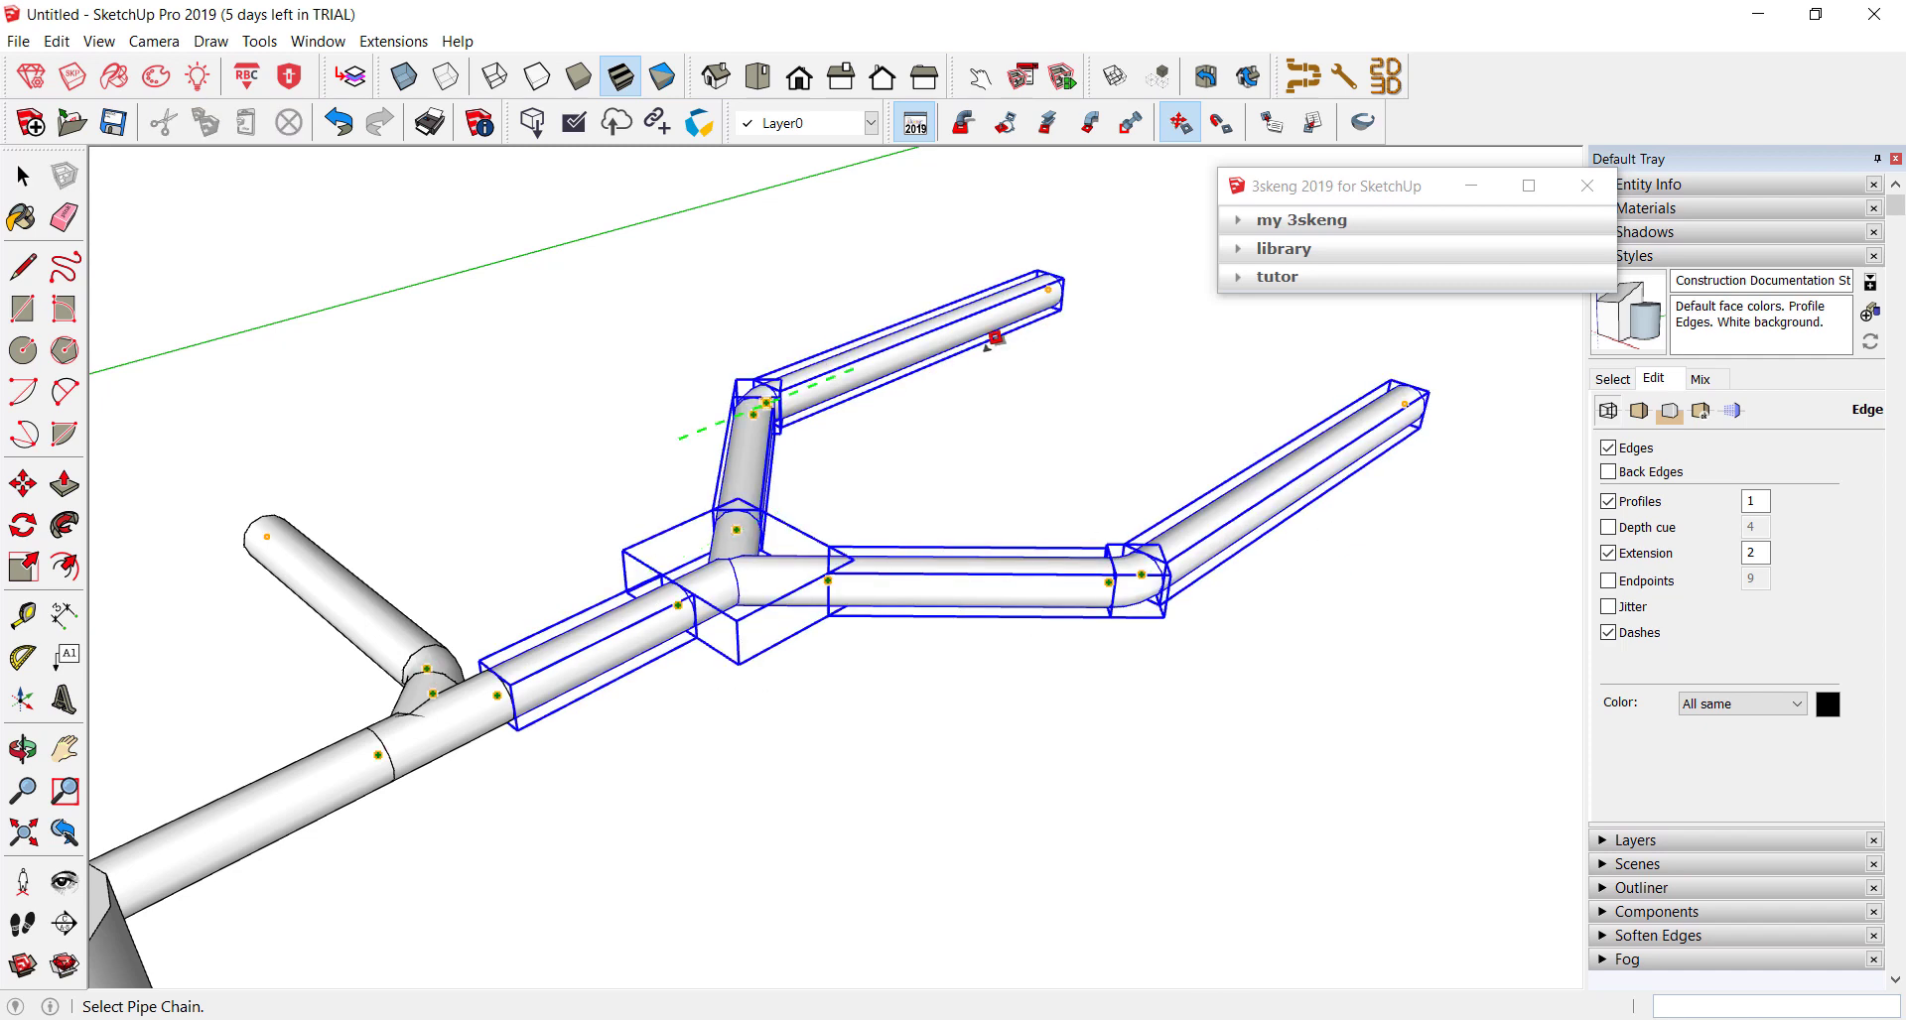
- Erase the lower Y-branch arm, leaving only a short stub
middle_drag(991, 426, 902, 489)
scroll(903, 490, up, 2)
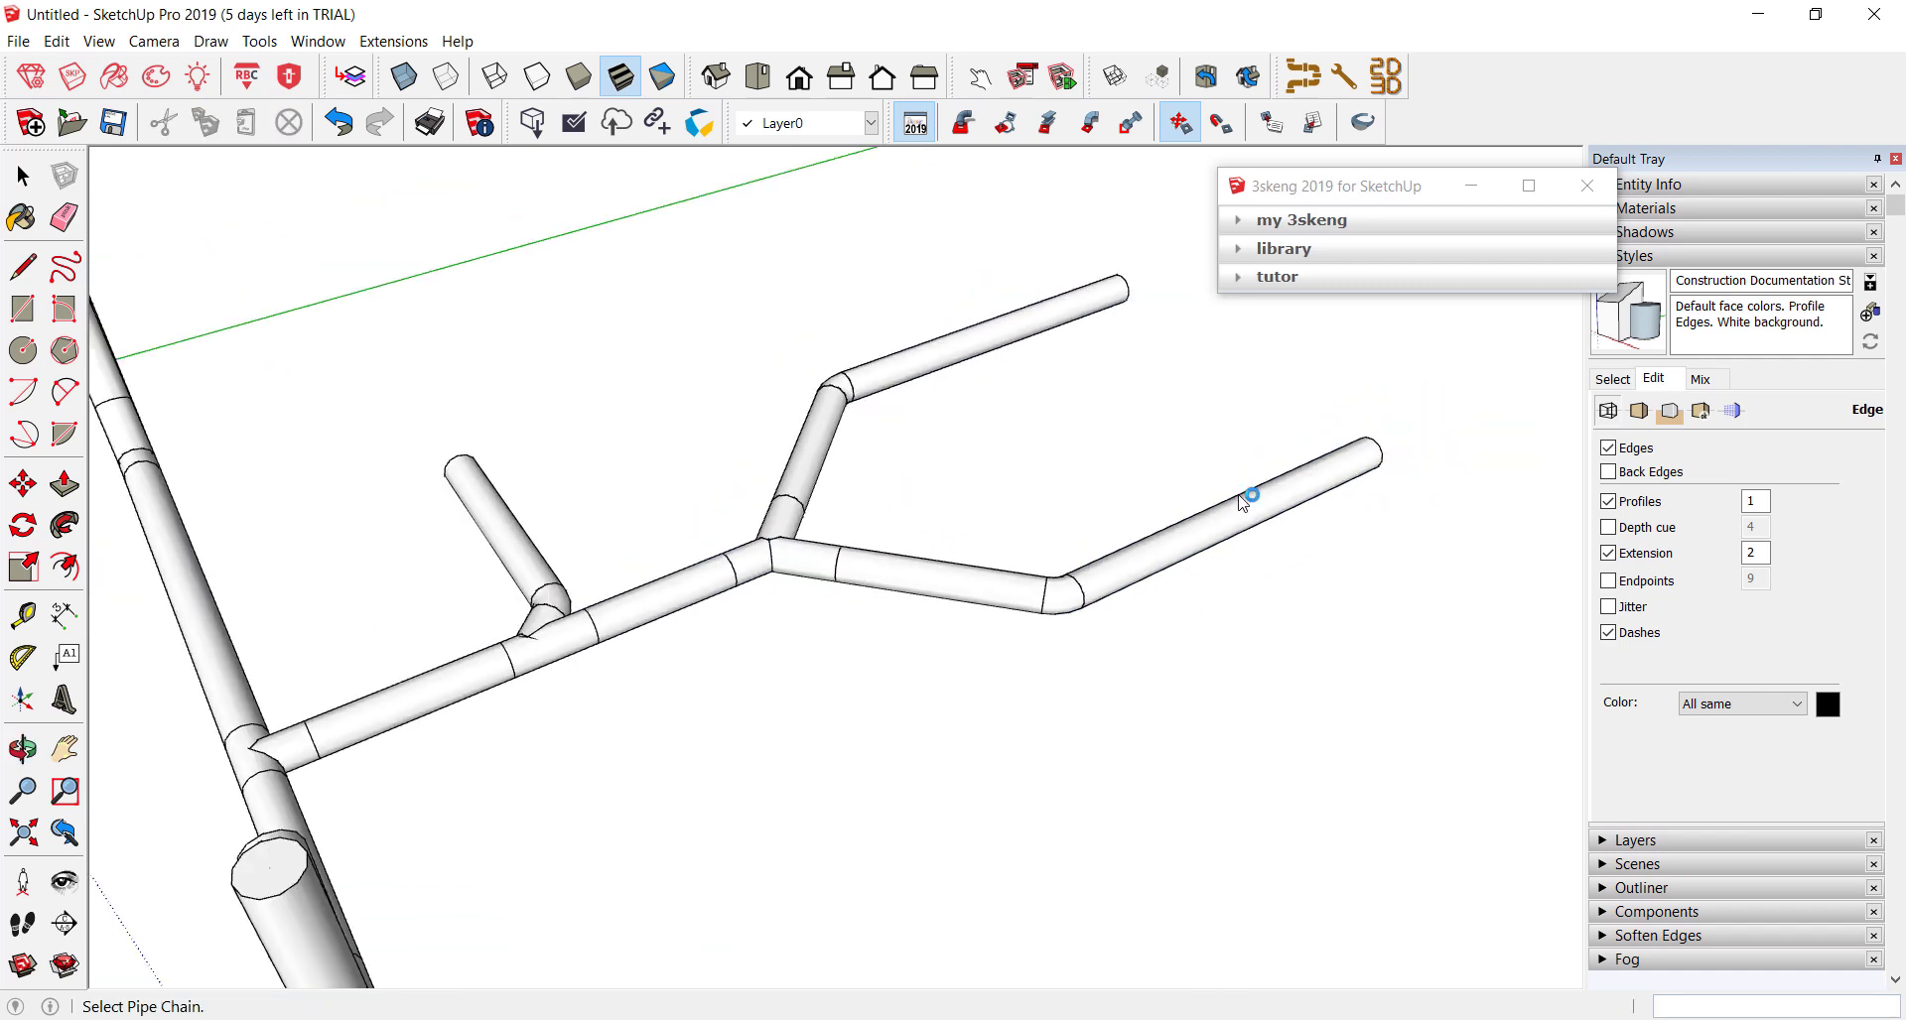
key(e)
drag(1404, 424, 919, 576)
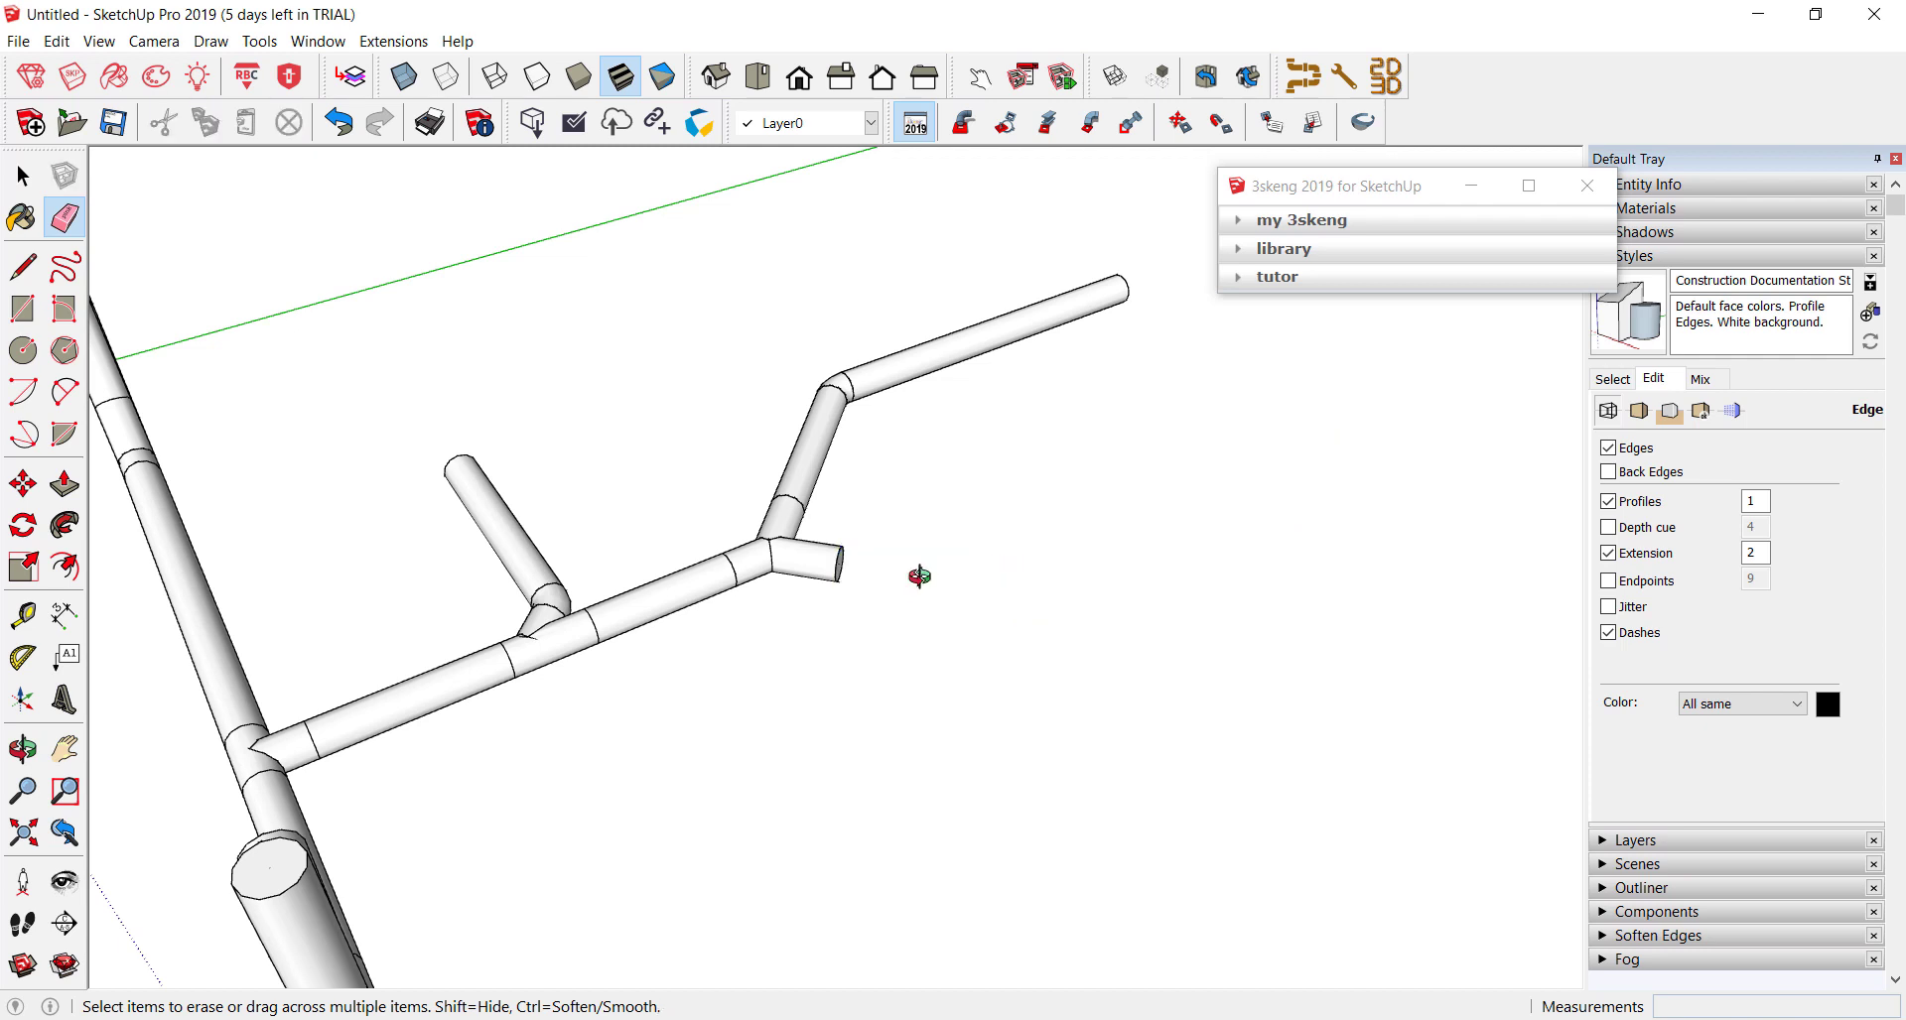
scroll(923, 517, down, 1)
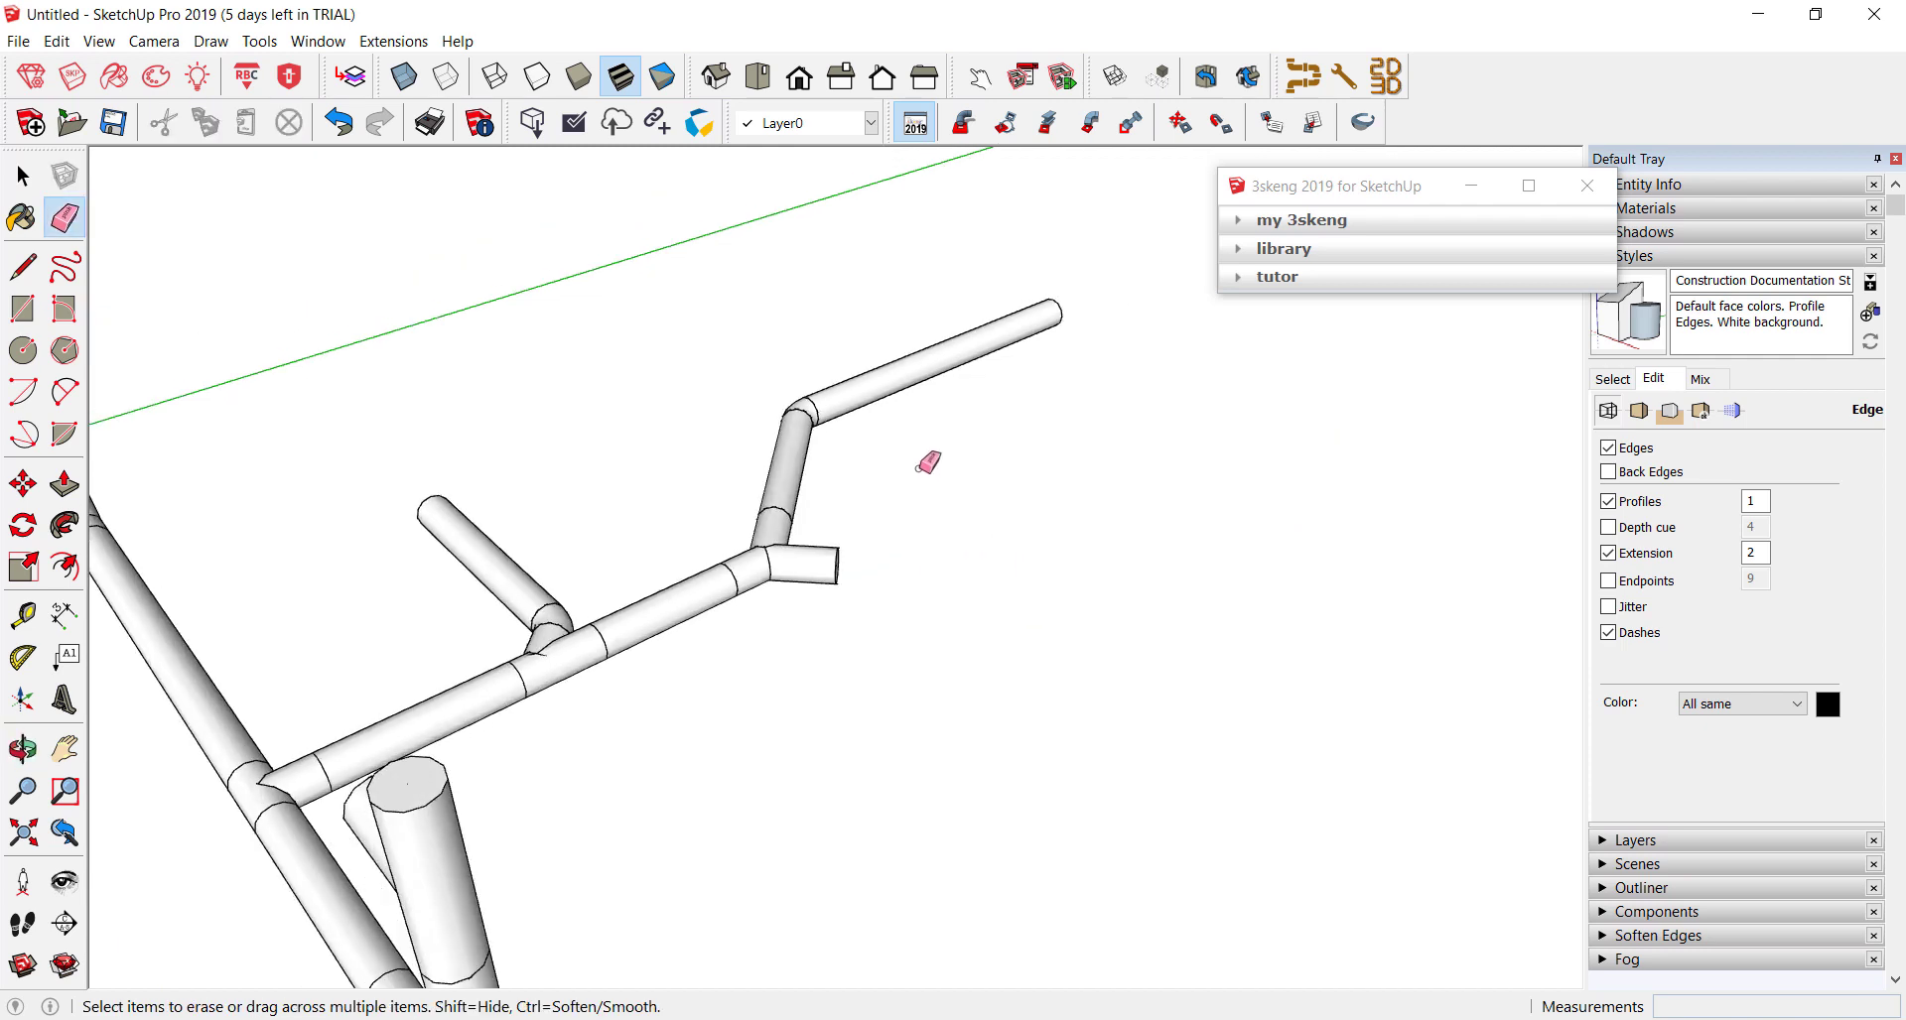
- Rotate the remaining arm 270° about its joint so it runs horizontally
click(1181, 132)
scroll(1003, 370, up, 2)
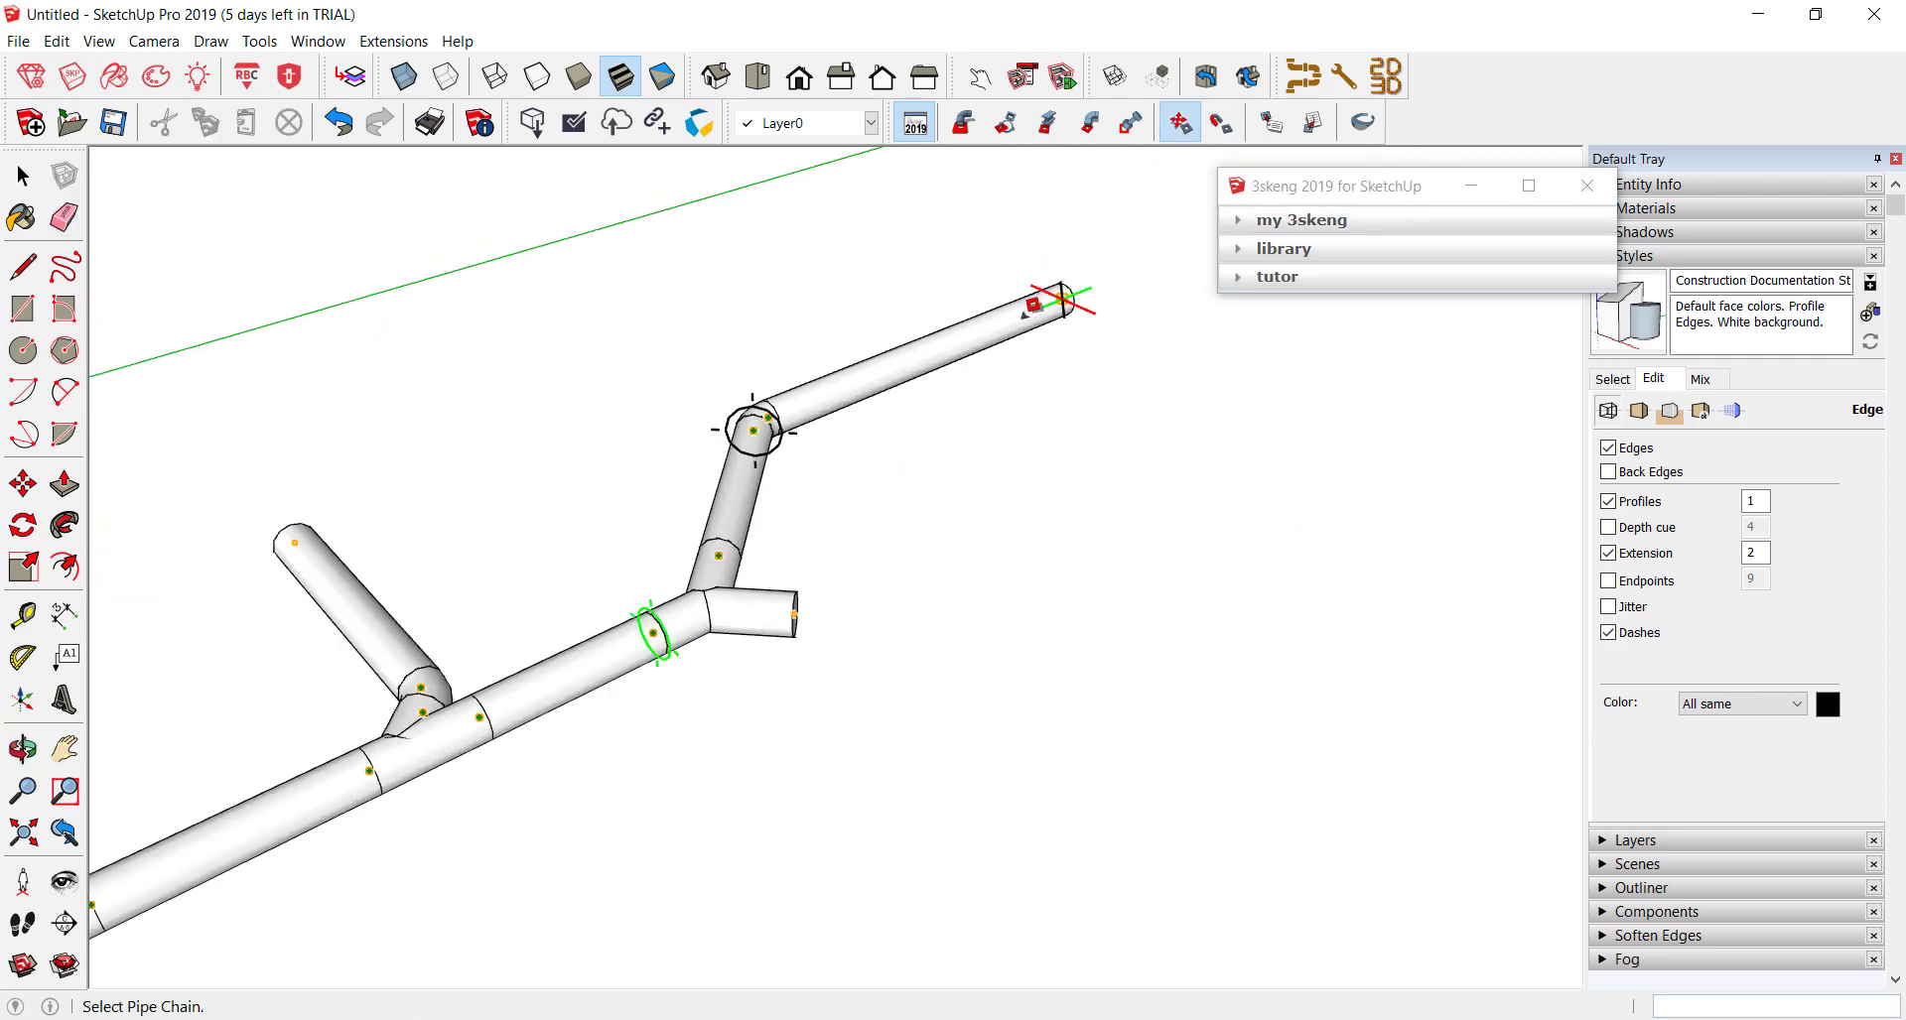
click(753, 430)
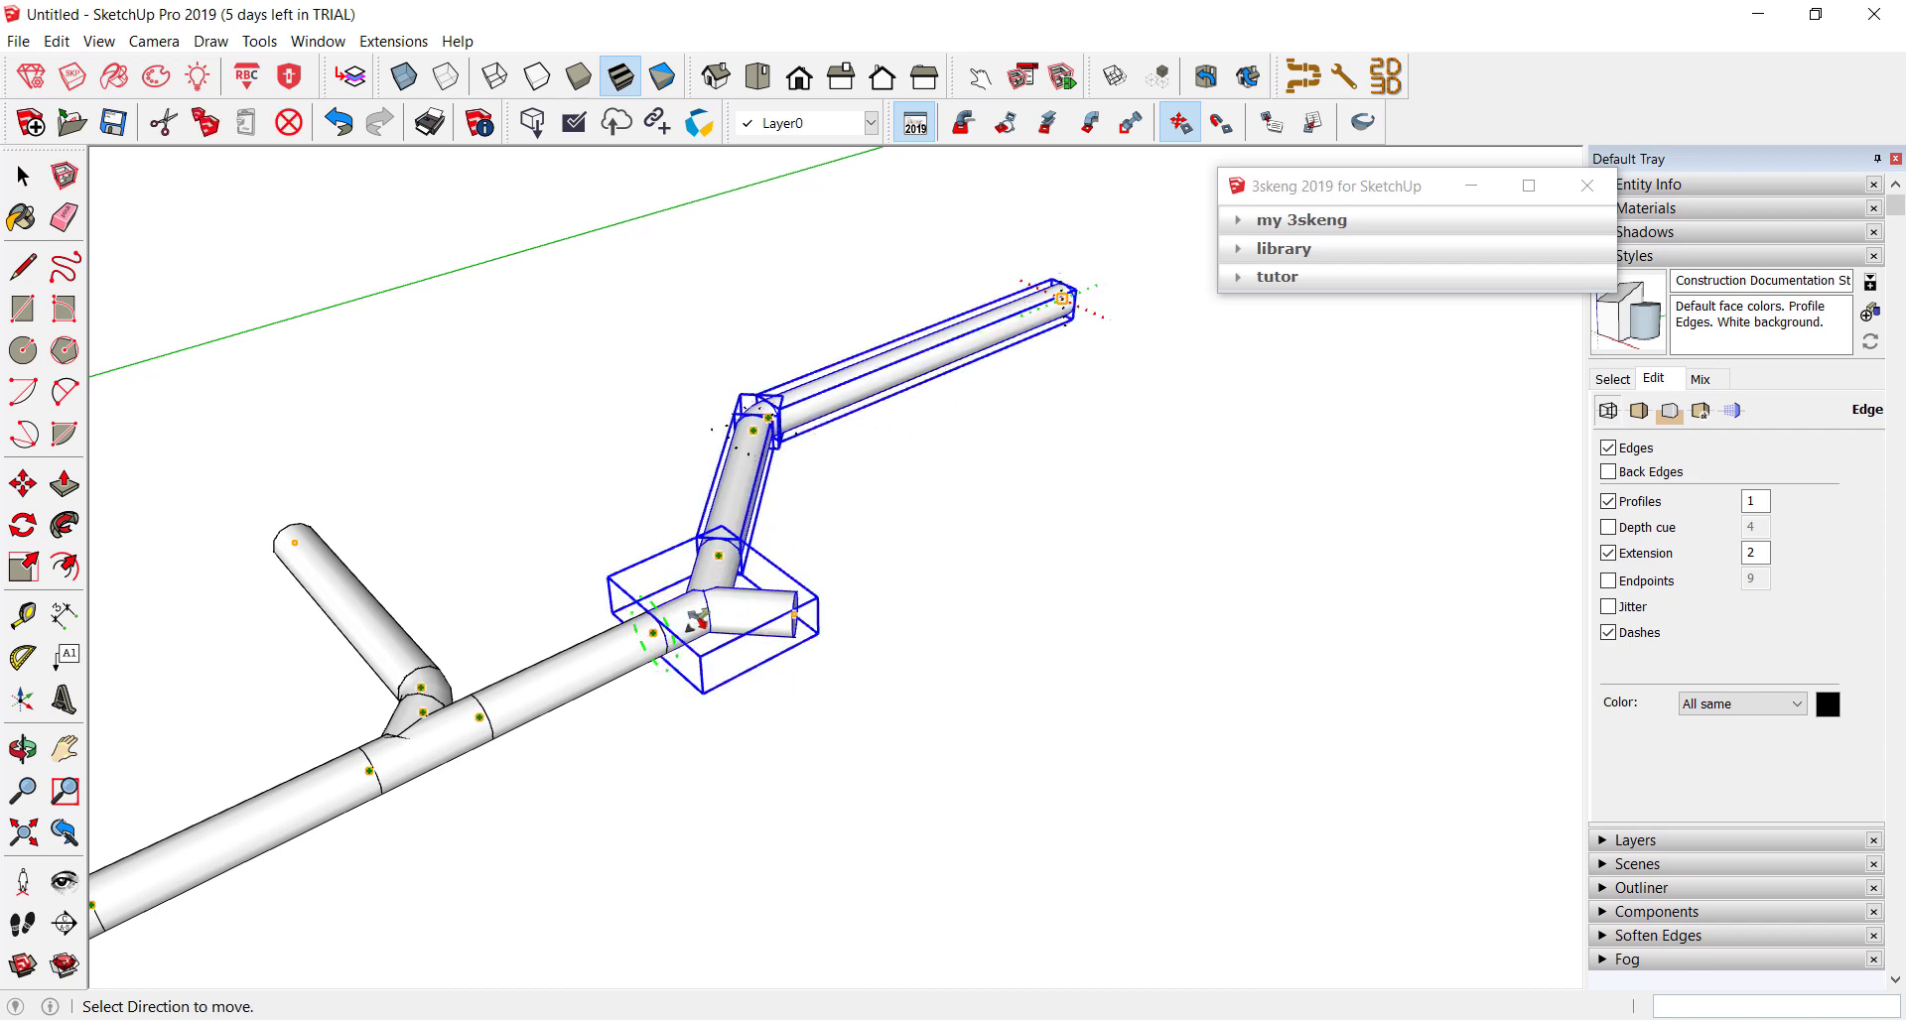
click(701, 619)
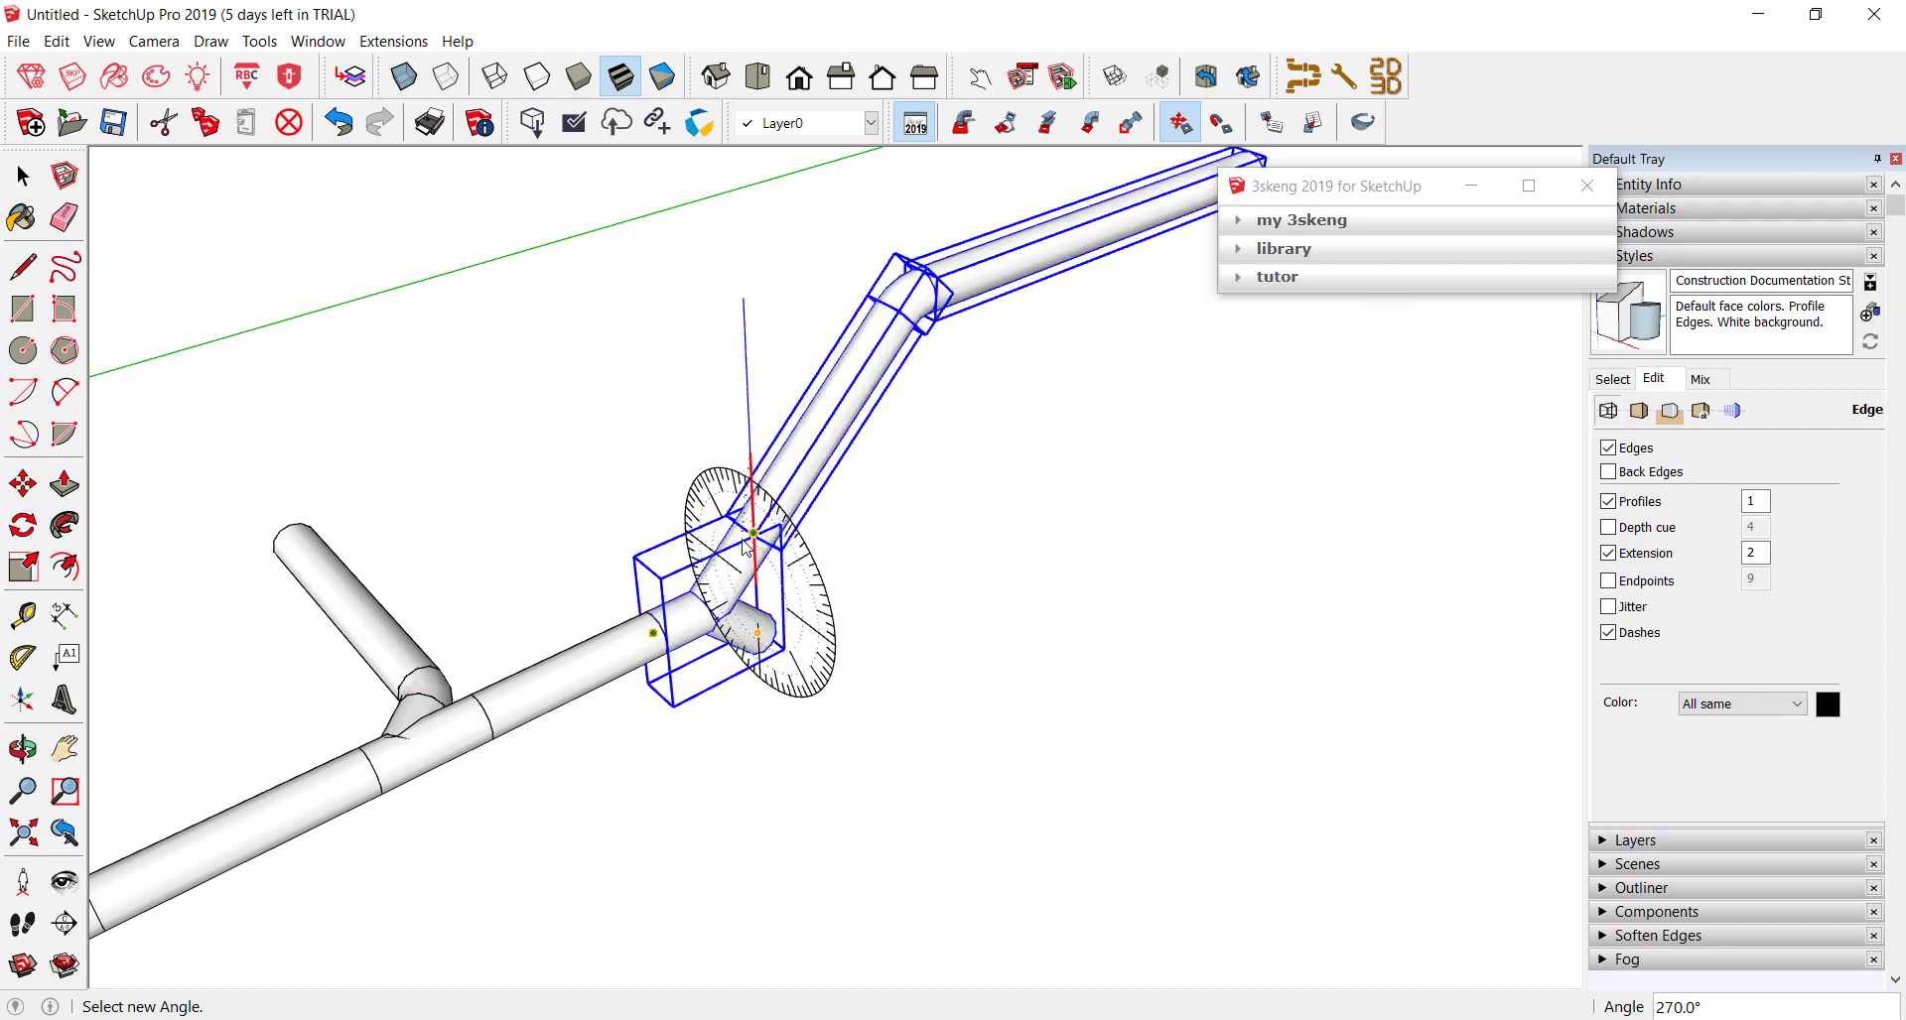
click(747, 545)
middle_drag(990, 502, 524, 383)
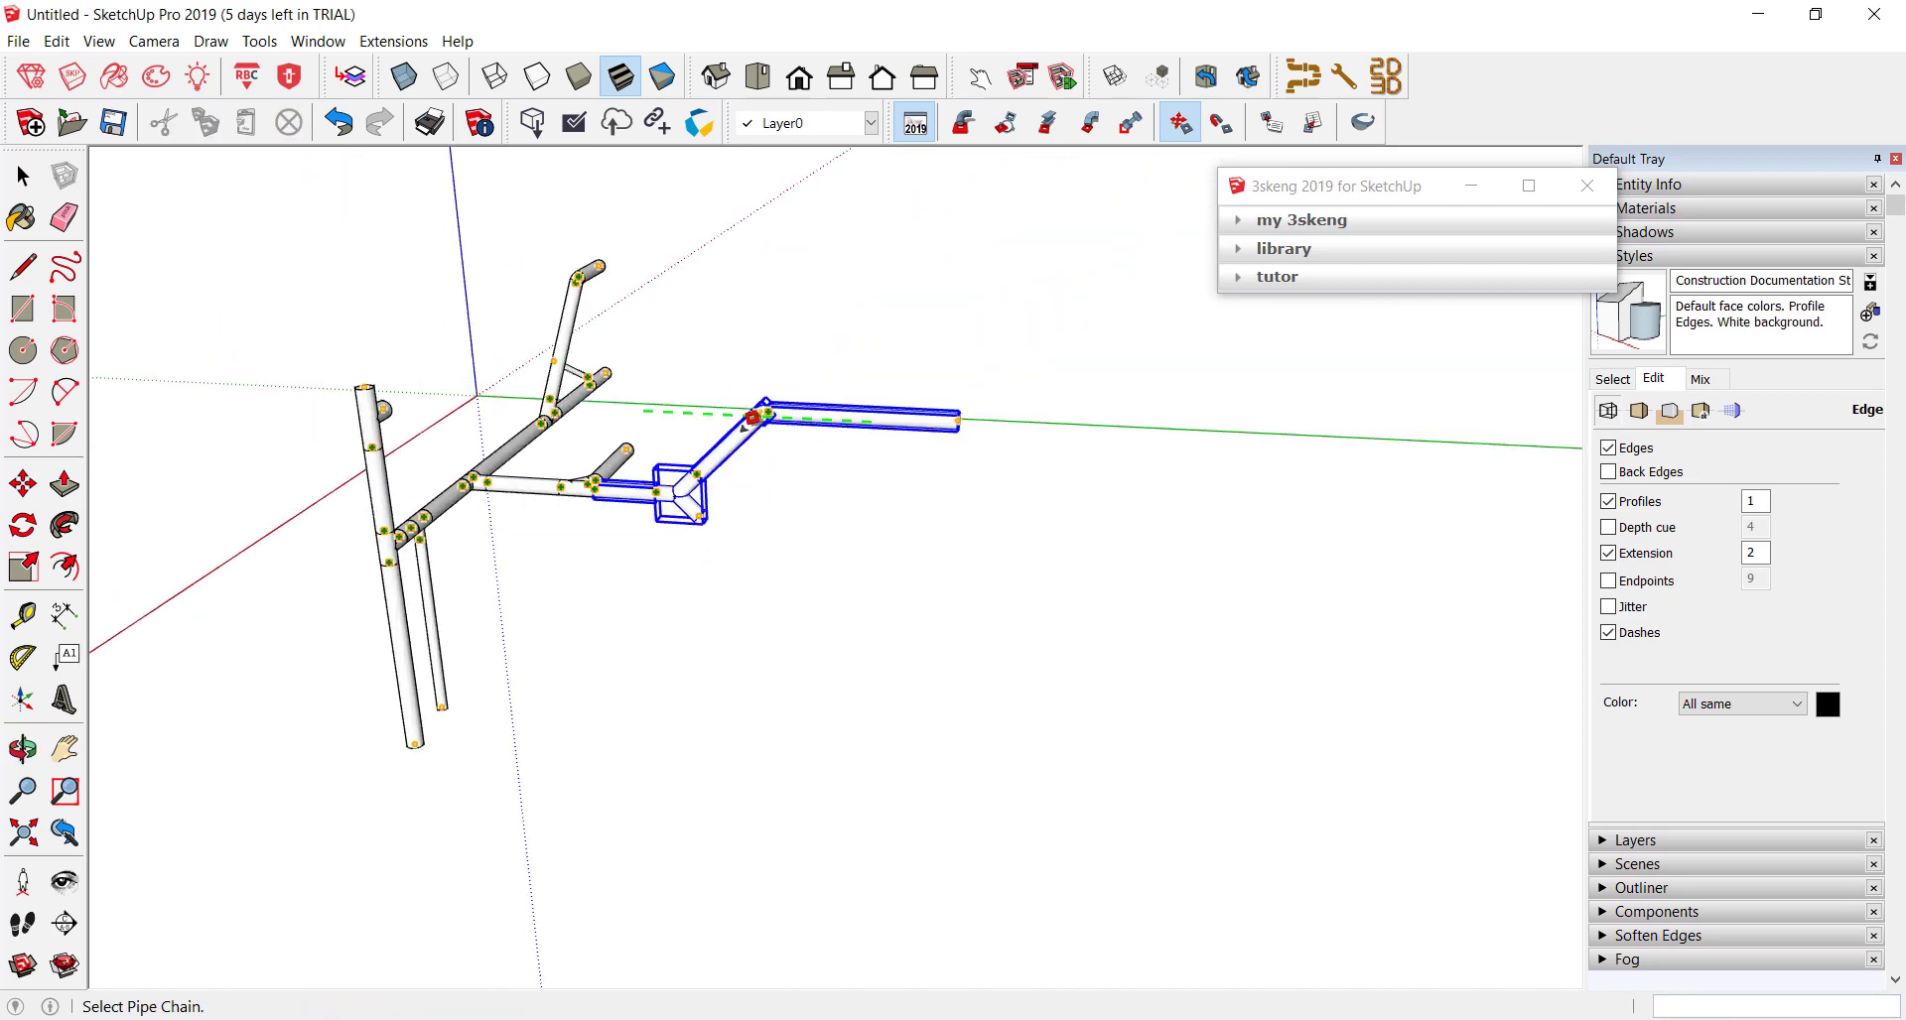
scroll(794, 436, up, 3)
key(space)
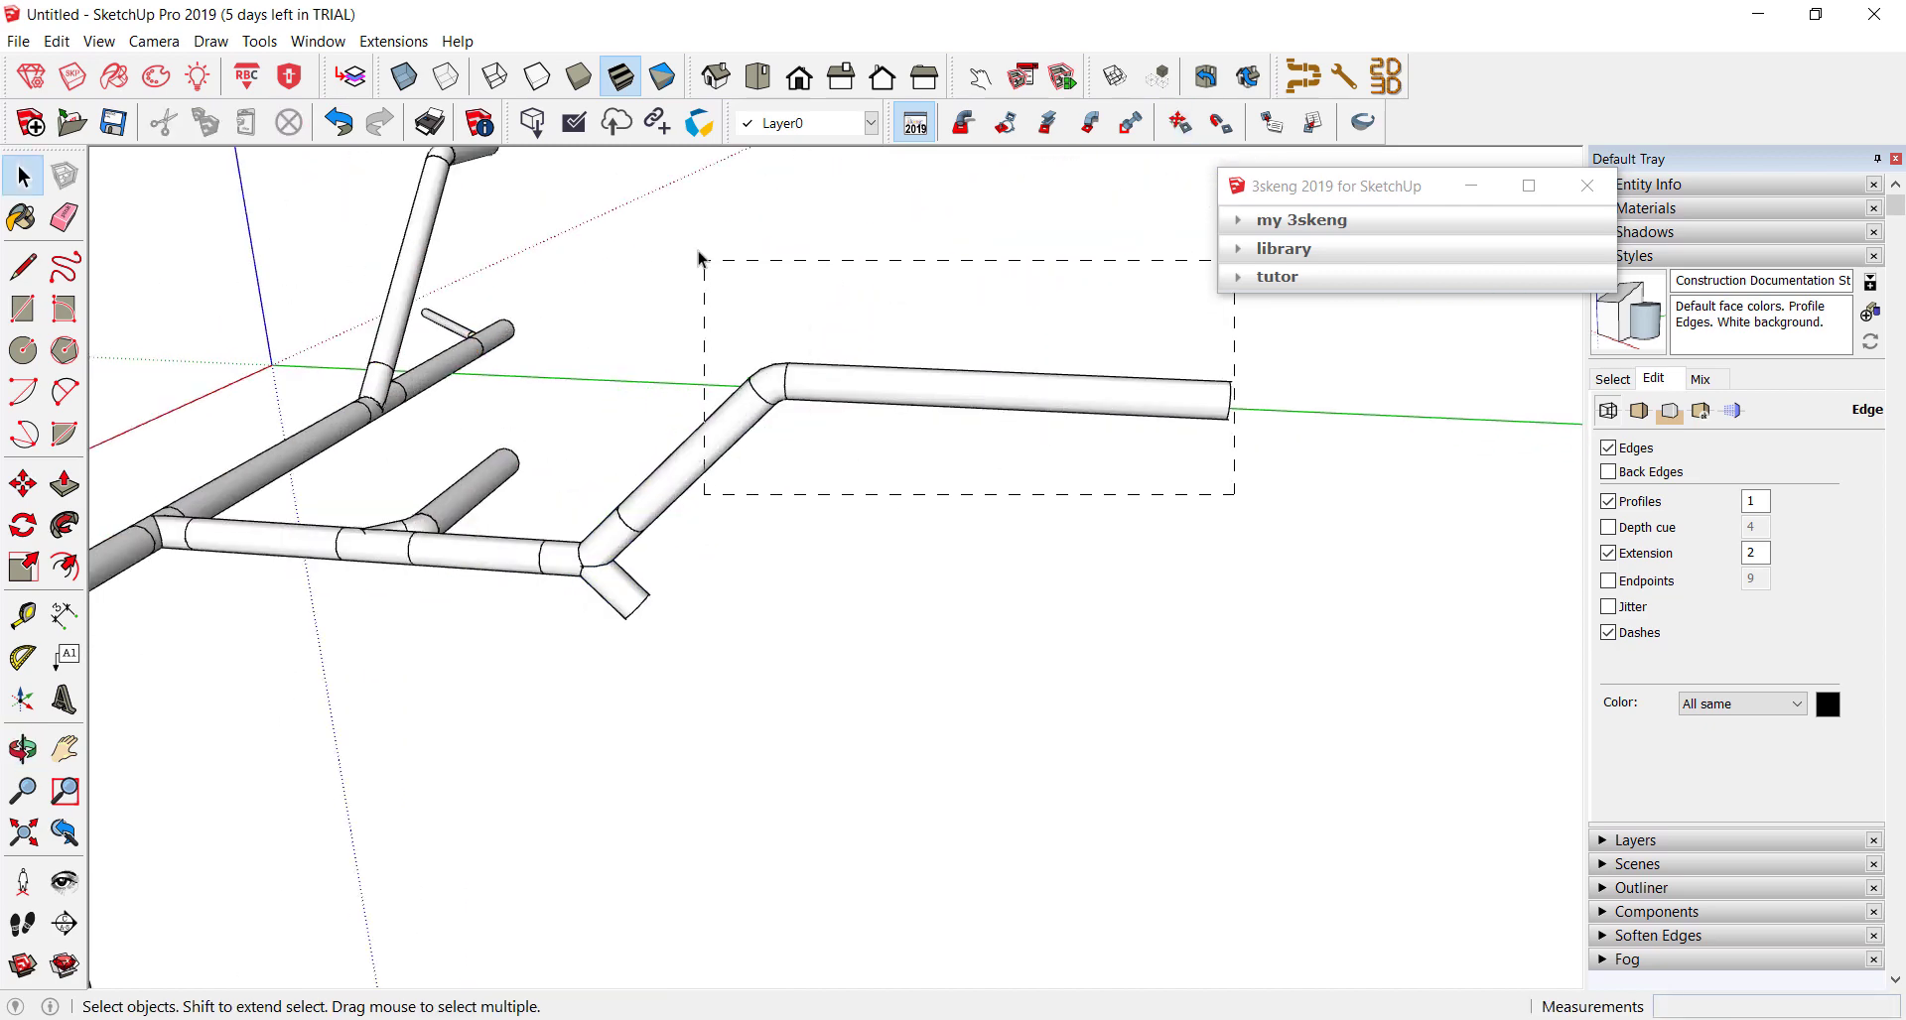
- Copy the upper arm's elbow and horizontal pipe onto the Y-tee's short stub with 3skeng Move/Copy
drag(699, 259, 701, 261)
click(1221, 127)
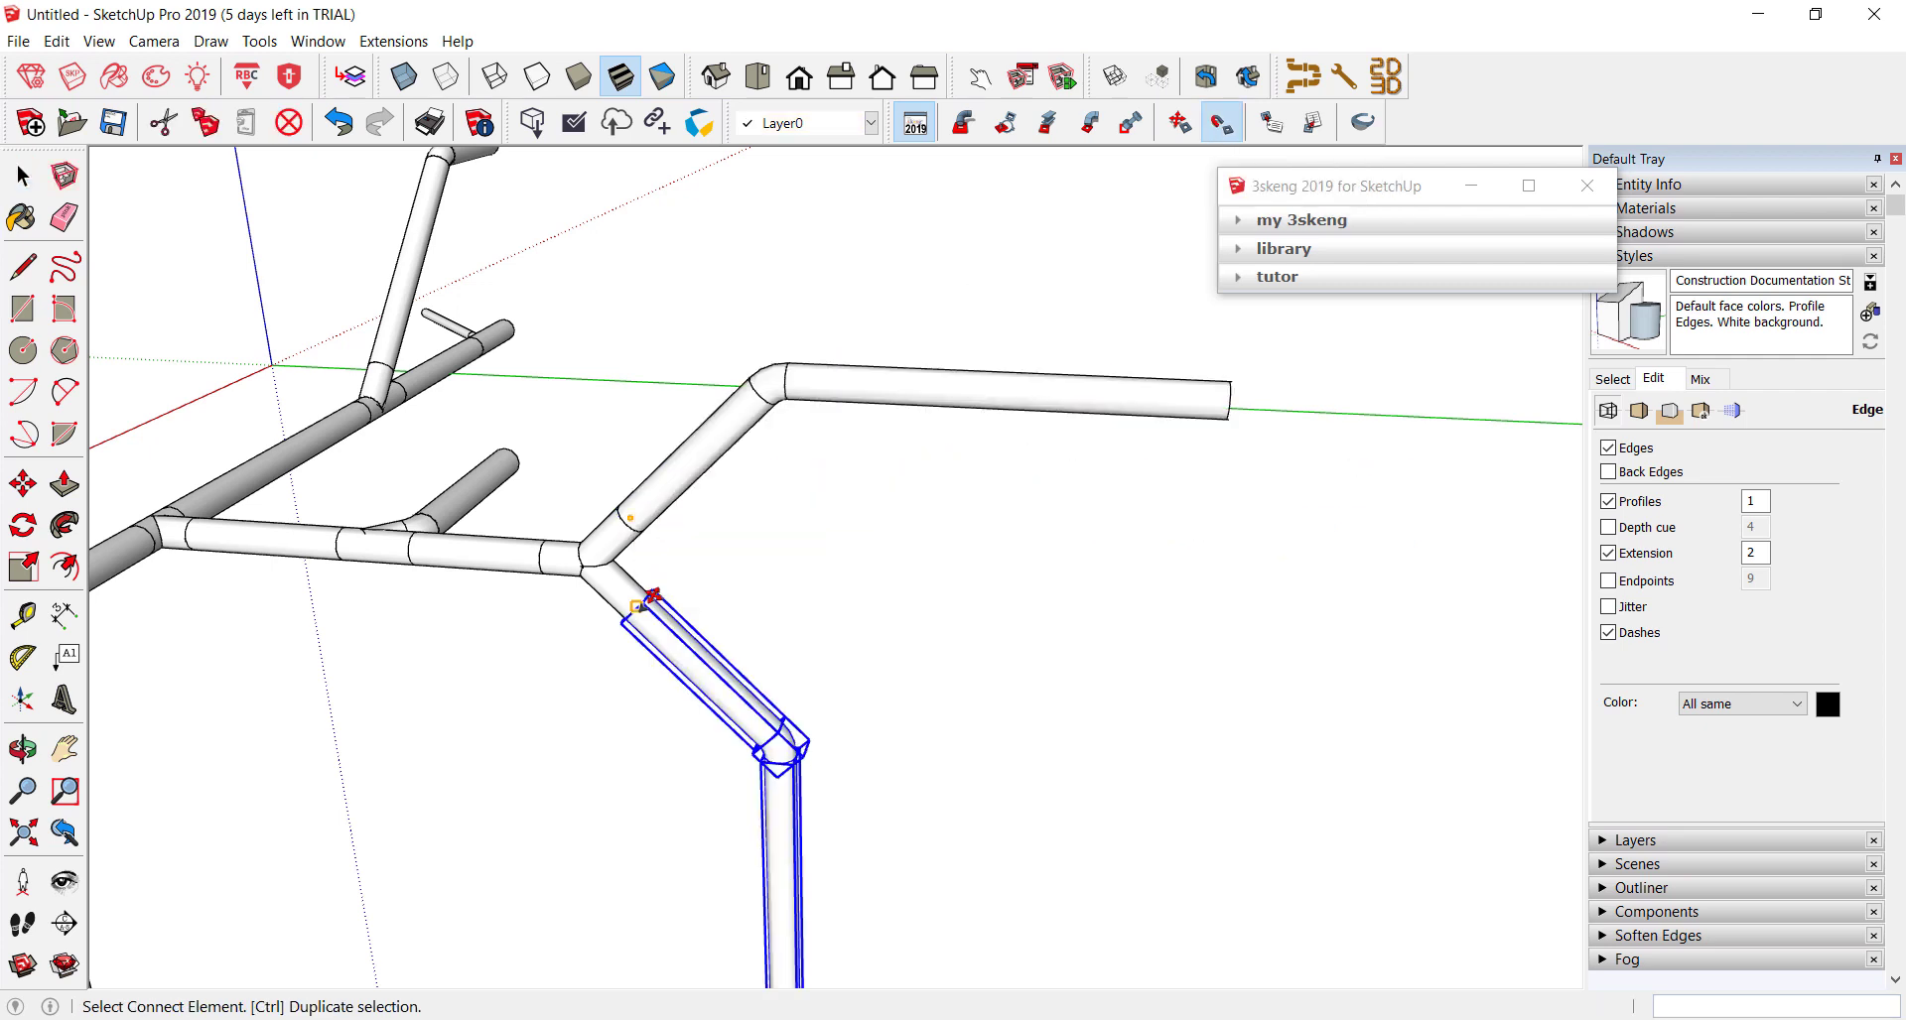
middle_drag(797, 445, 904, 571)
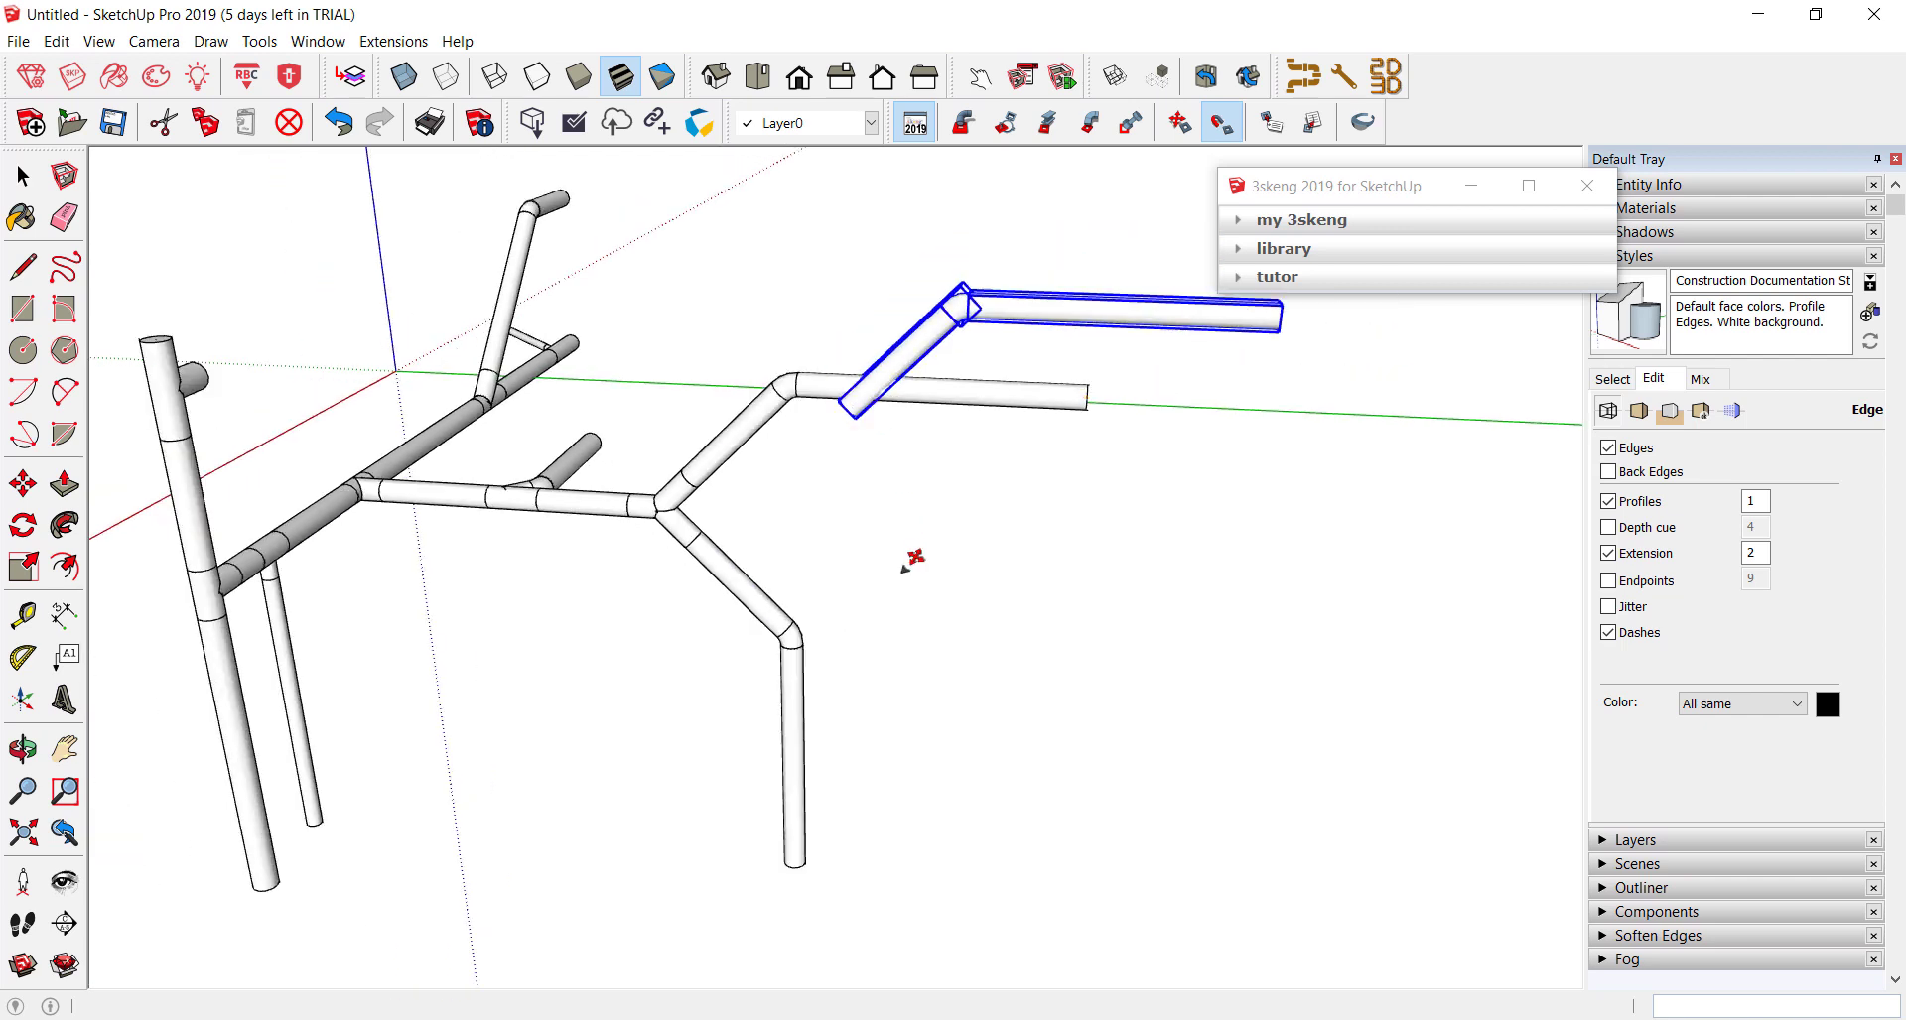
key(space)
scroll(914, 534, up, 2)
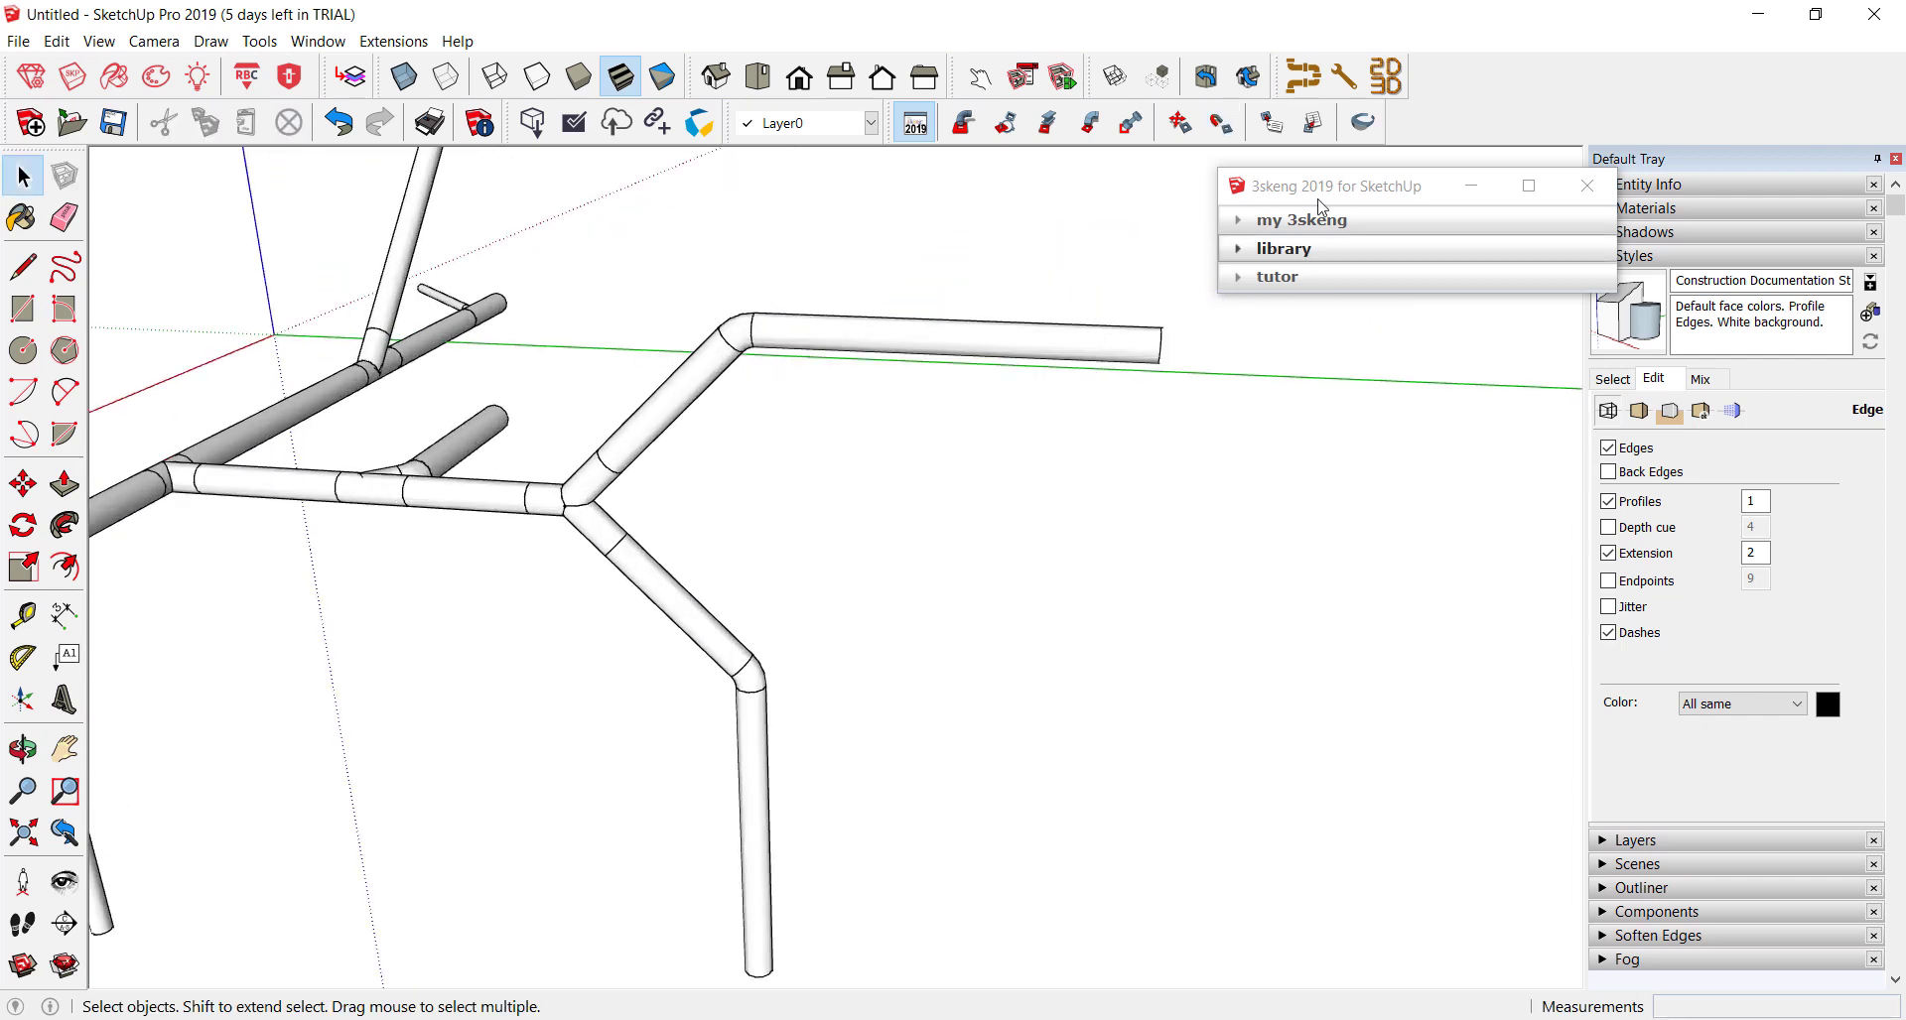
- Rotate the copied vertical pipe about its elbow with 3skeng Edit and Rotate until it runs horizontal
click(1184, 129)
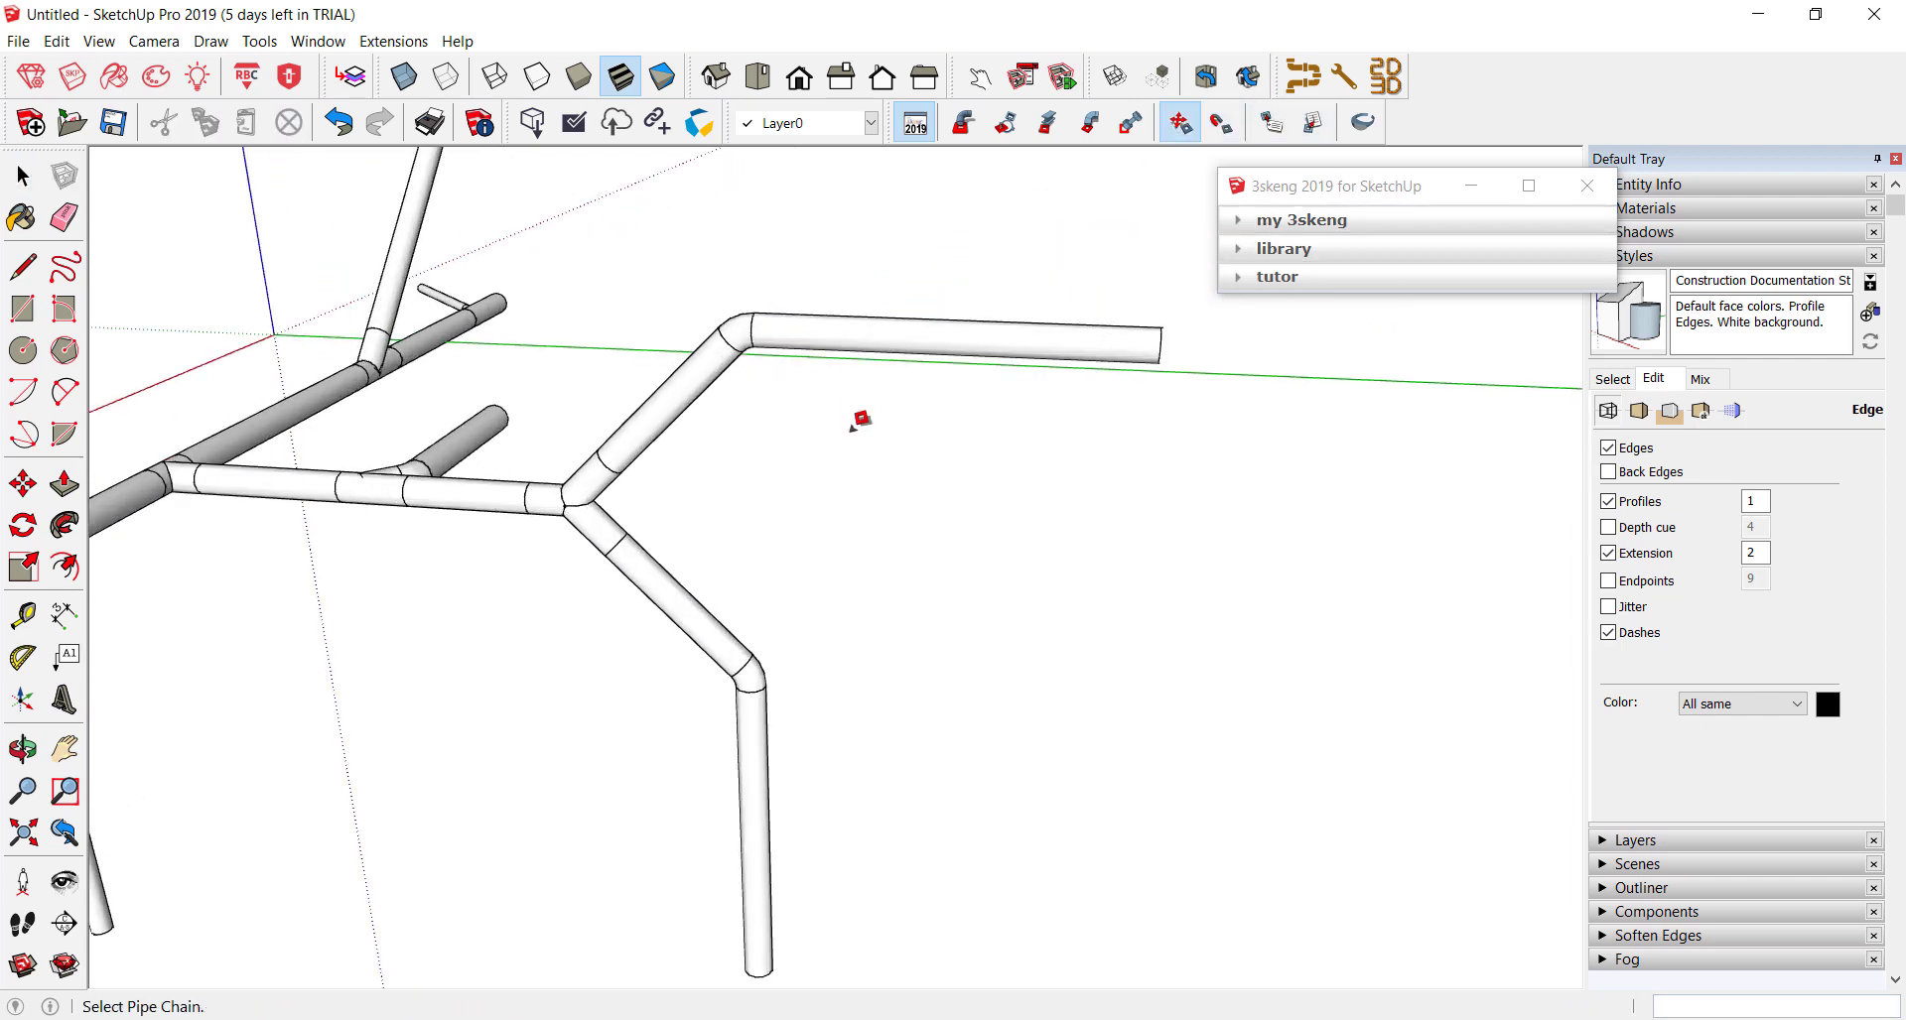
scroll(863, 417, down, 2)
click(774, 866)
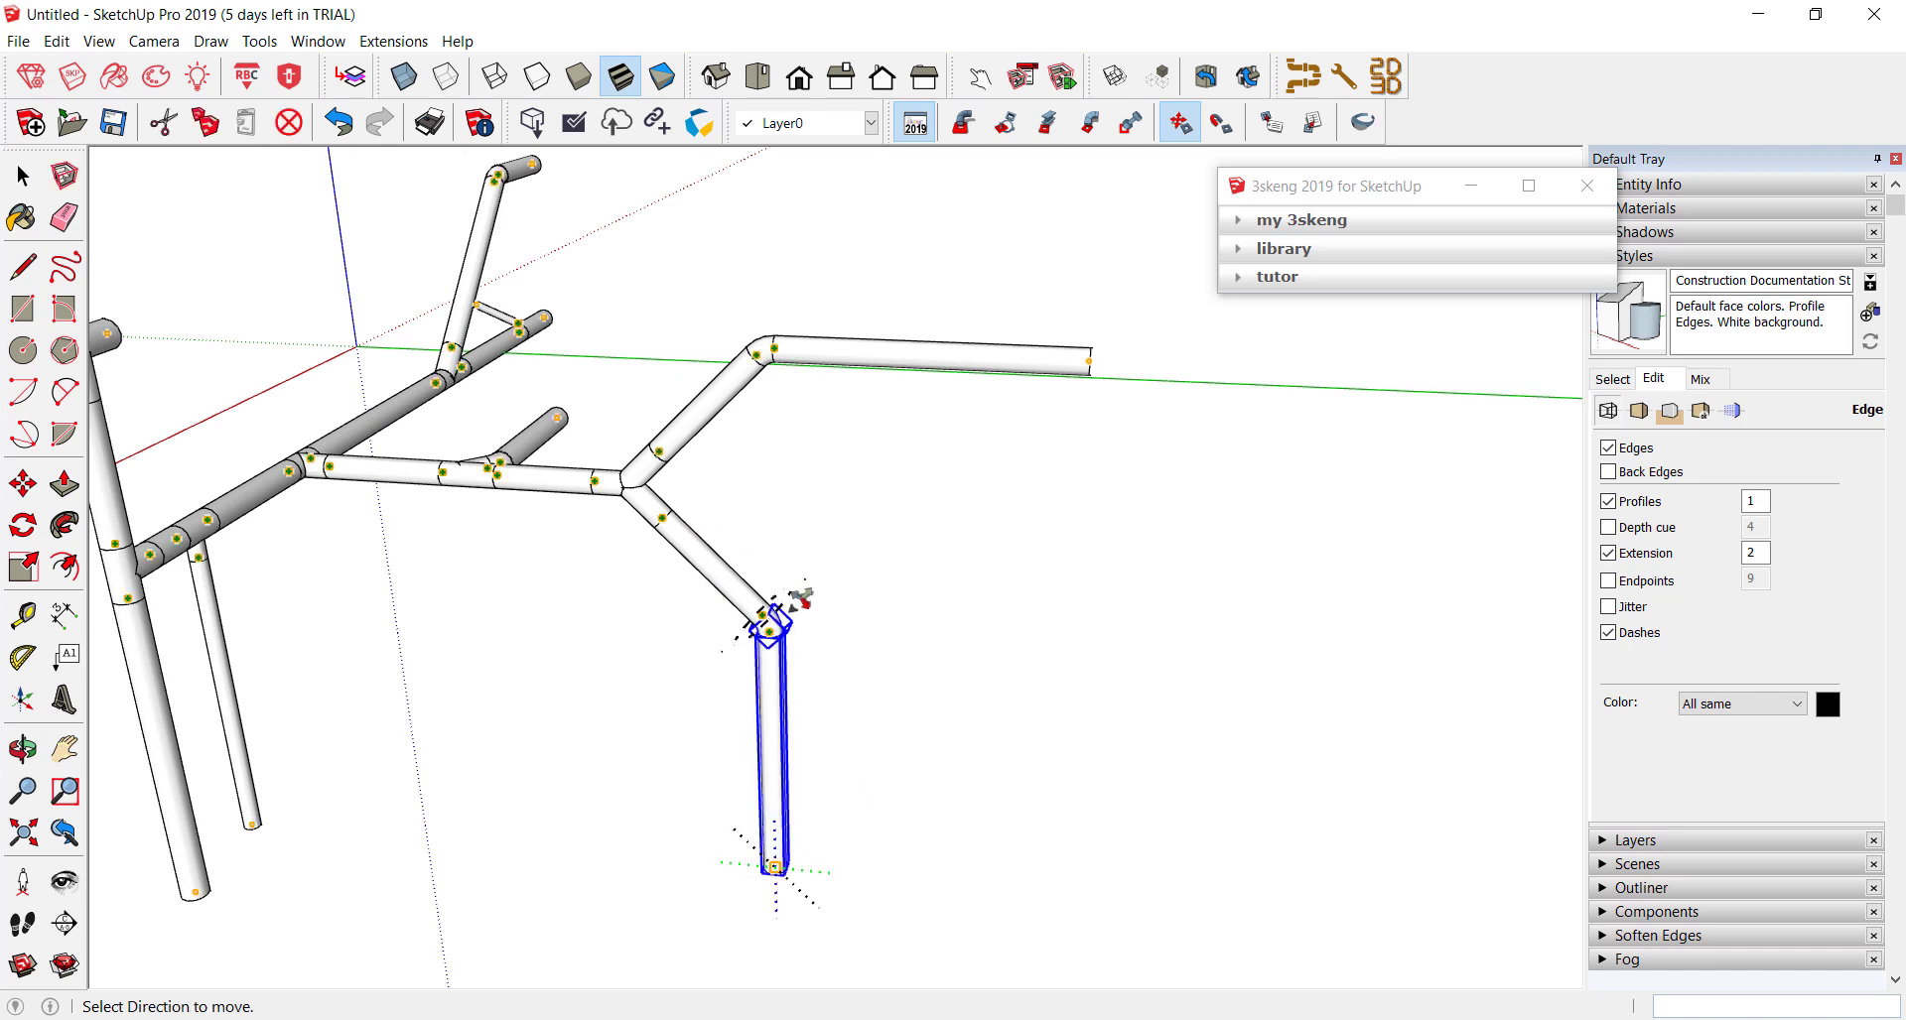
mouse_move(806, 584)
middle_down()
mouse_move(681, 745)
mouse_move(757, 589)
mouse_move(635, 546)
middle_up()
click(757, 590)
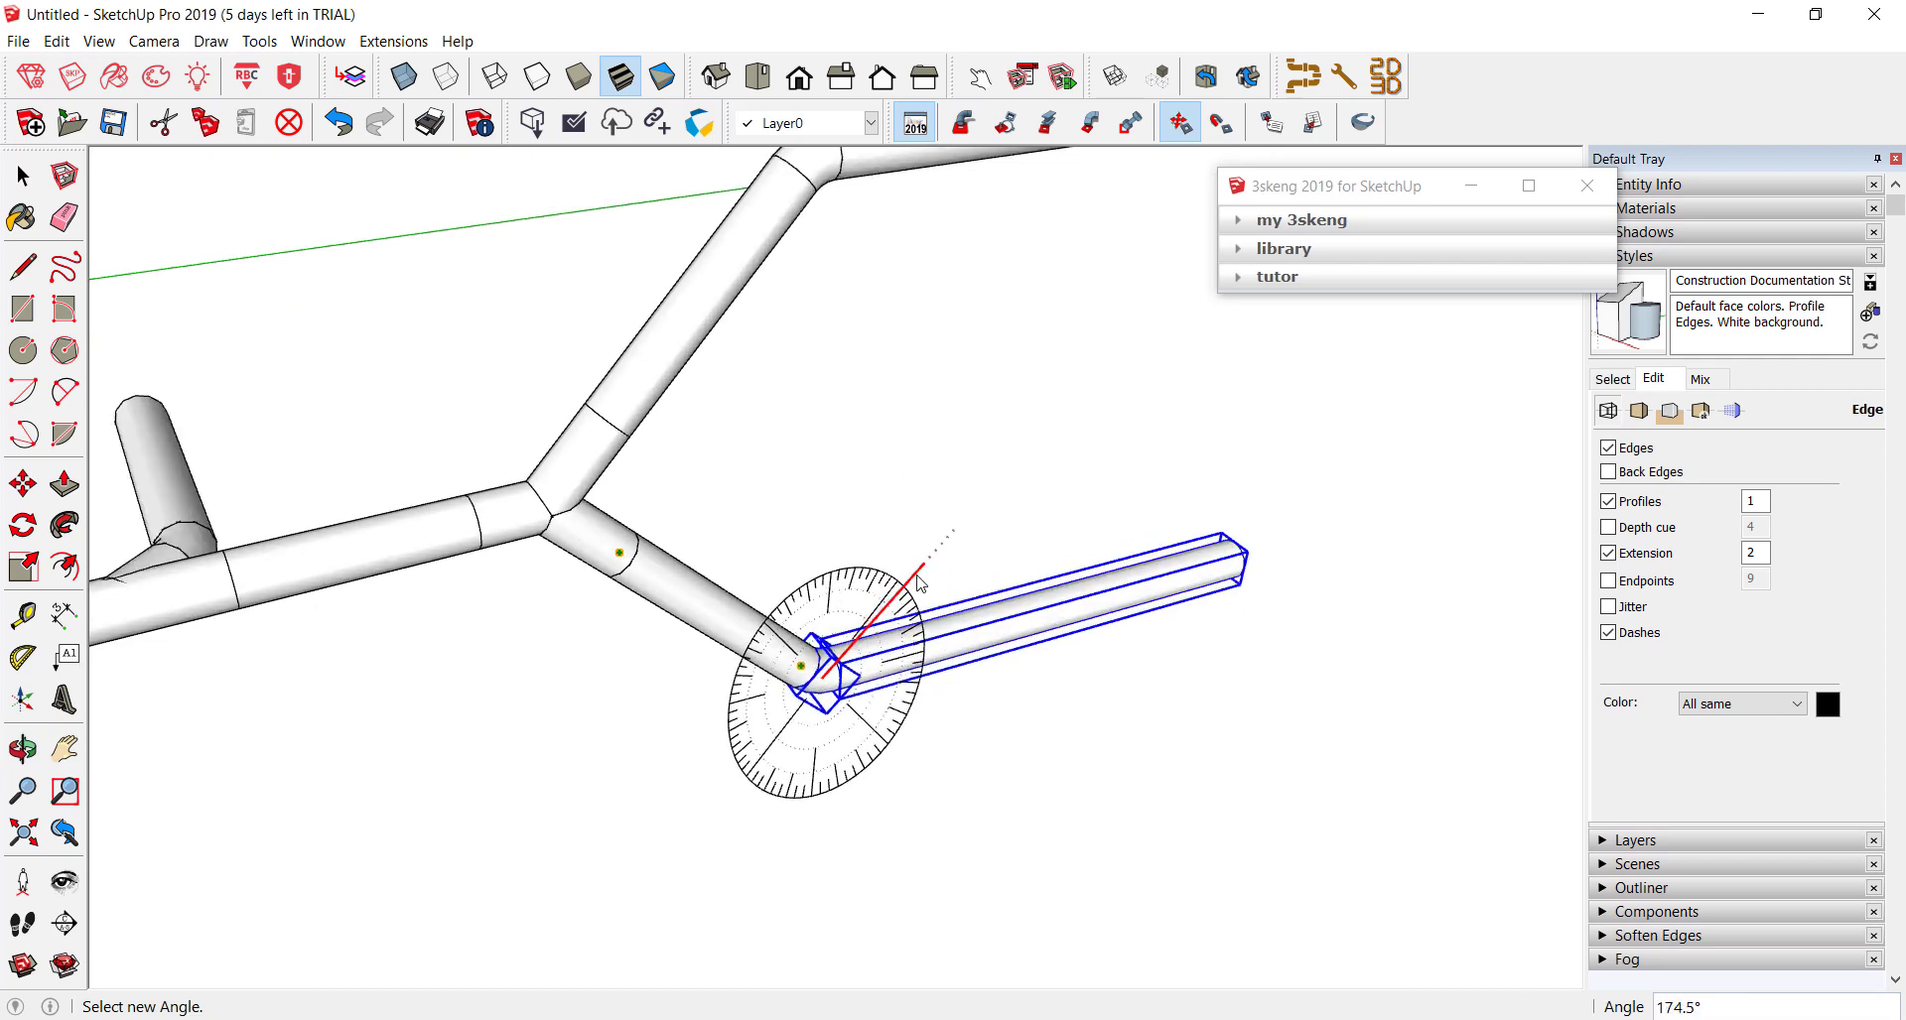
click(930, 497)
scroll(930, 497, down, 5)
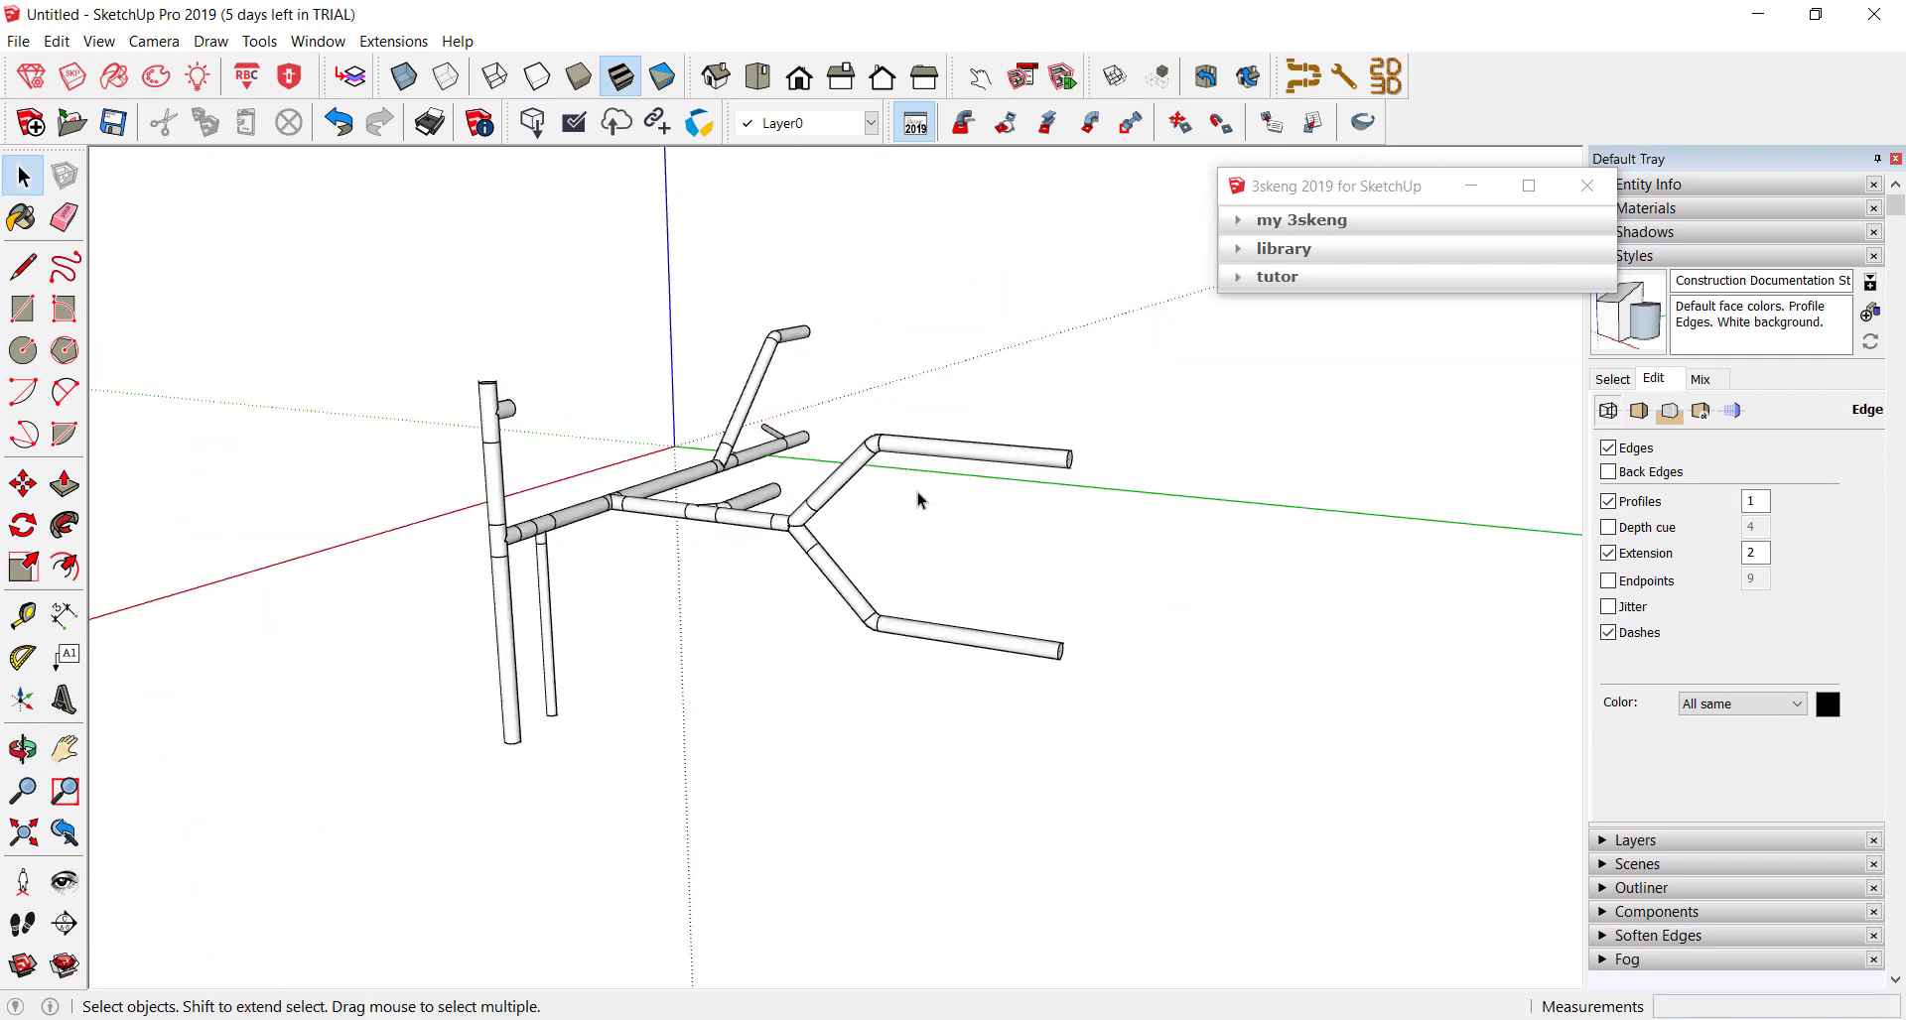
mouse_move(1230, 681)
middle_down()
mouse_move(915, 553)
mouse_move(640, 636)
mouse_move(648, 510)
mouse_move(655, 587)
mouse_move(694, 442)
mouse_move(701, 477)
middle_up()
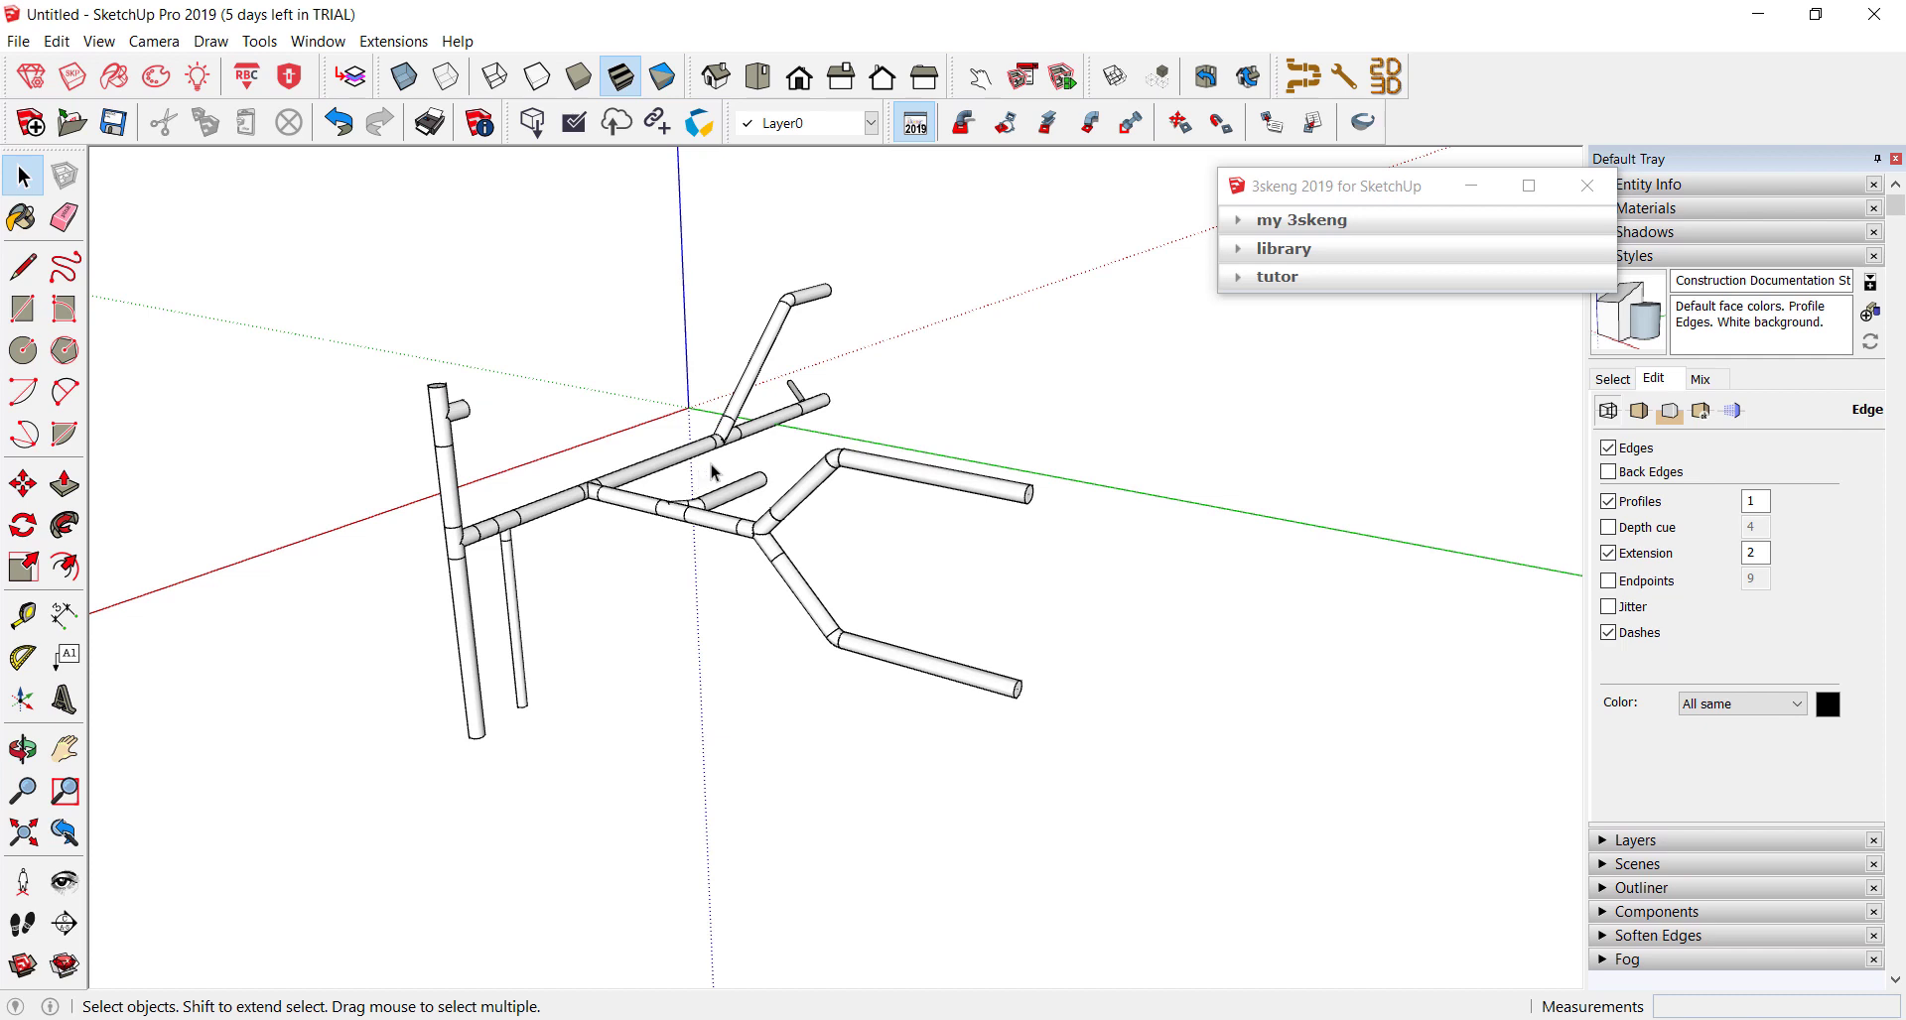